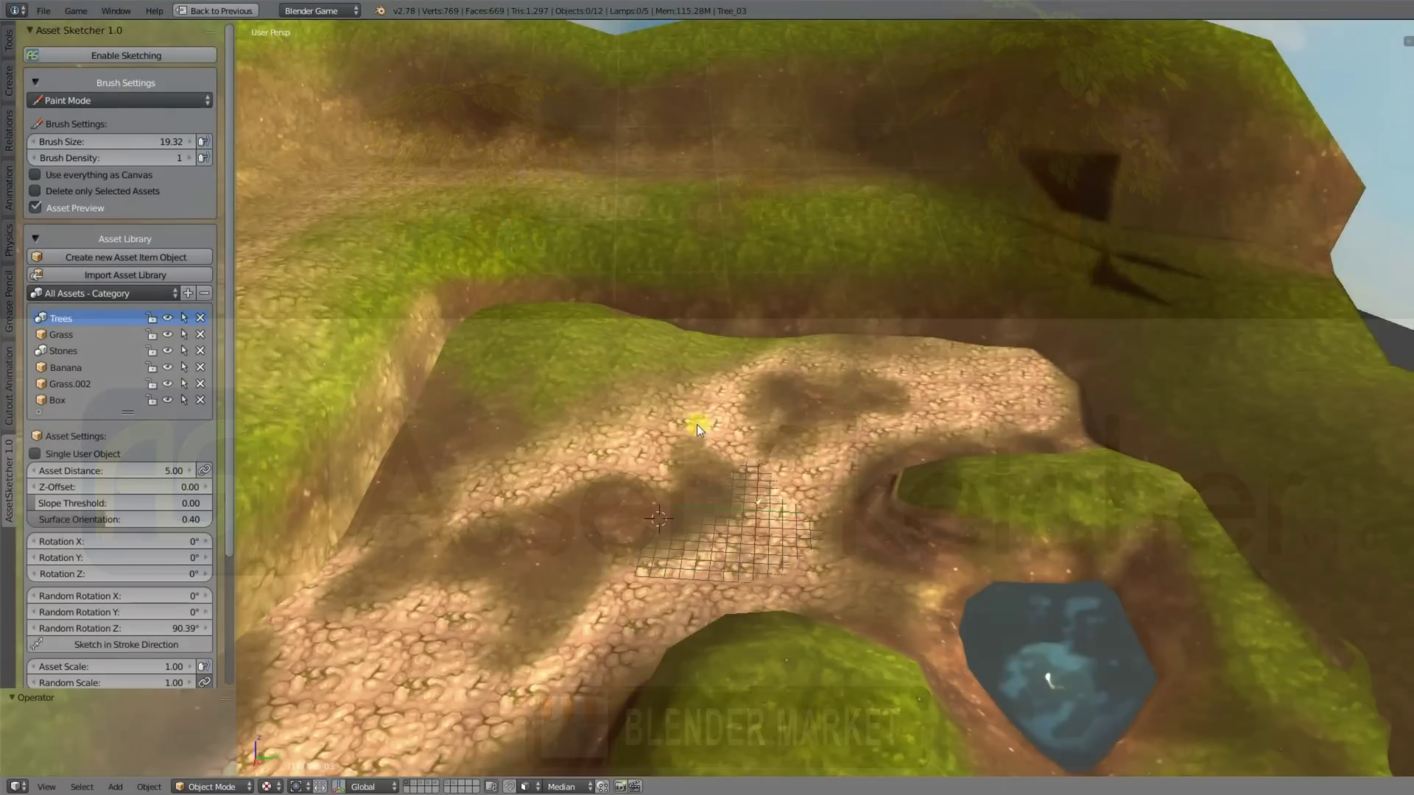
Search the operators for "Asset Sket" and run Asset Sketcher 1.0 Version Fix.
{"action": "middle_click_drag", "start_coordinate": [697, 424], "coordinate": [736, 431]}
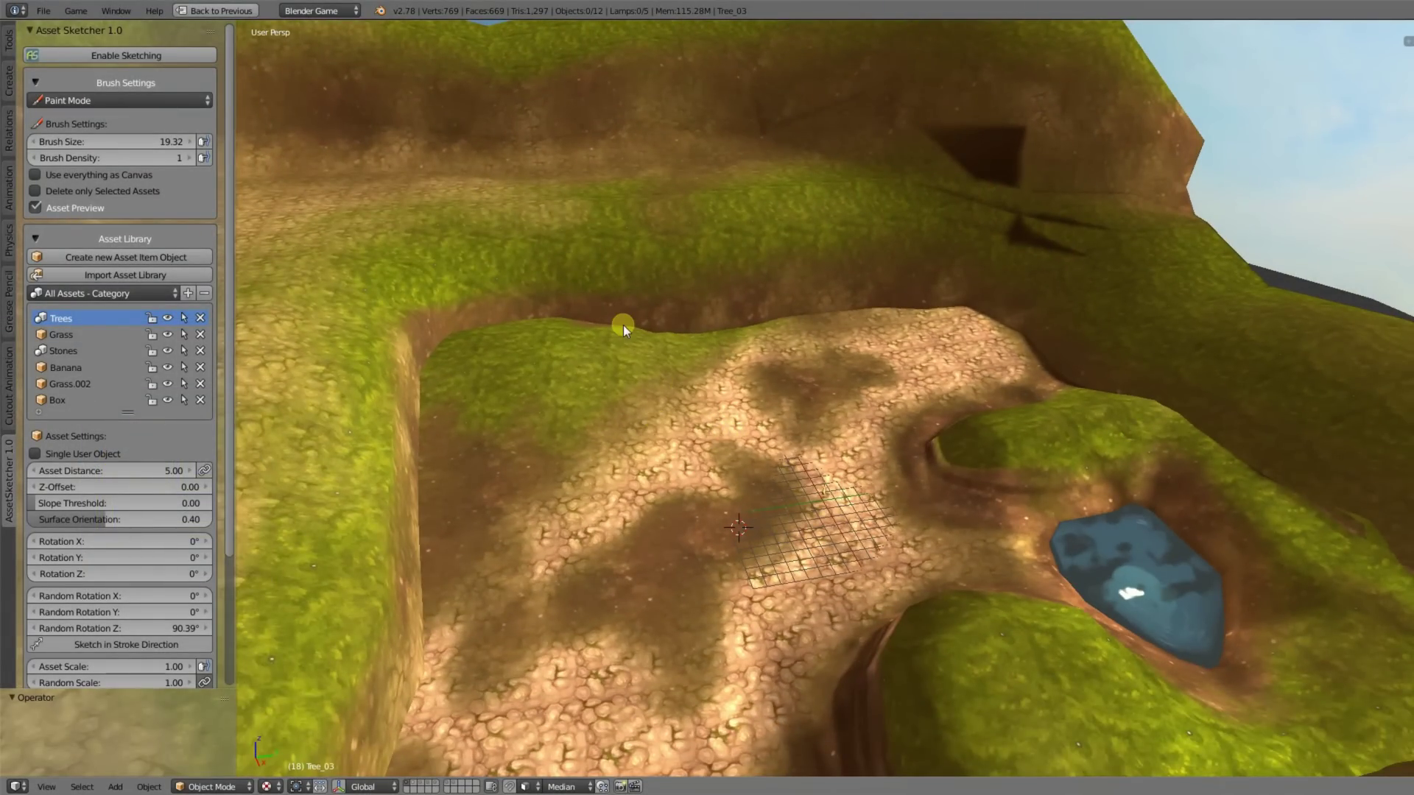
{"action": "middle_click_drag", "start_coordinate": [674, 510], "coordinate": [686, 454]}
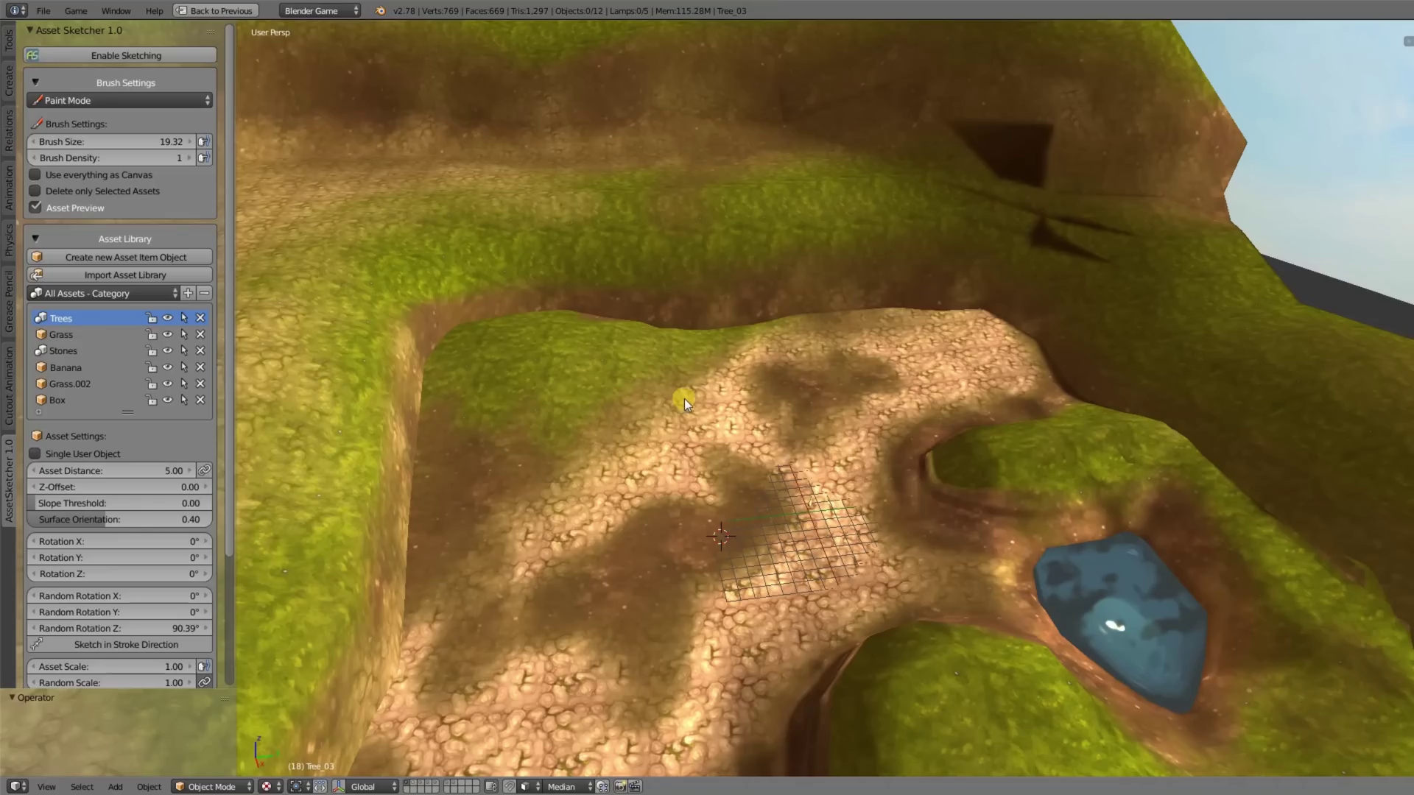
{"action": "key", "text": "space"}
{"action": "key", "text": "Escape"}
{"action": "key", "text": "space"}
{"action": "type", "text": "A"}
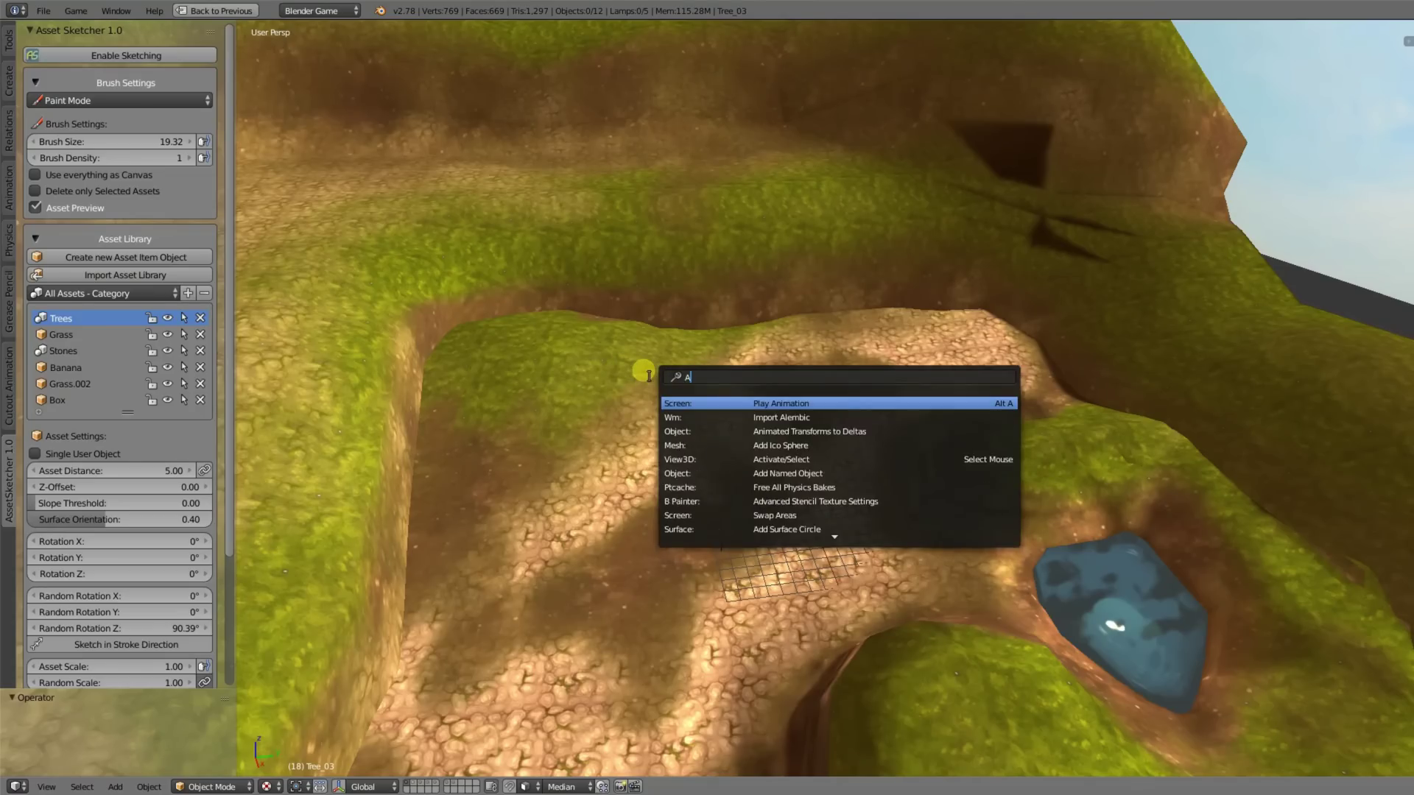
{"action": "type", "text": "sset Sket"}
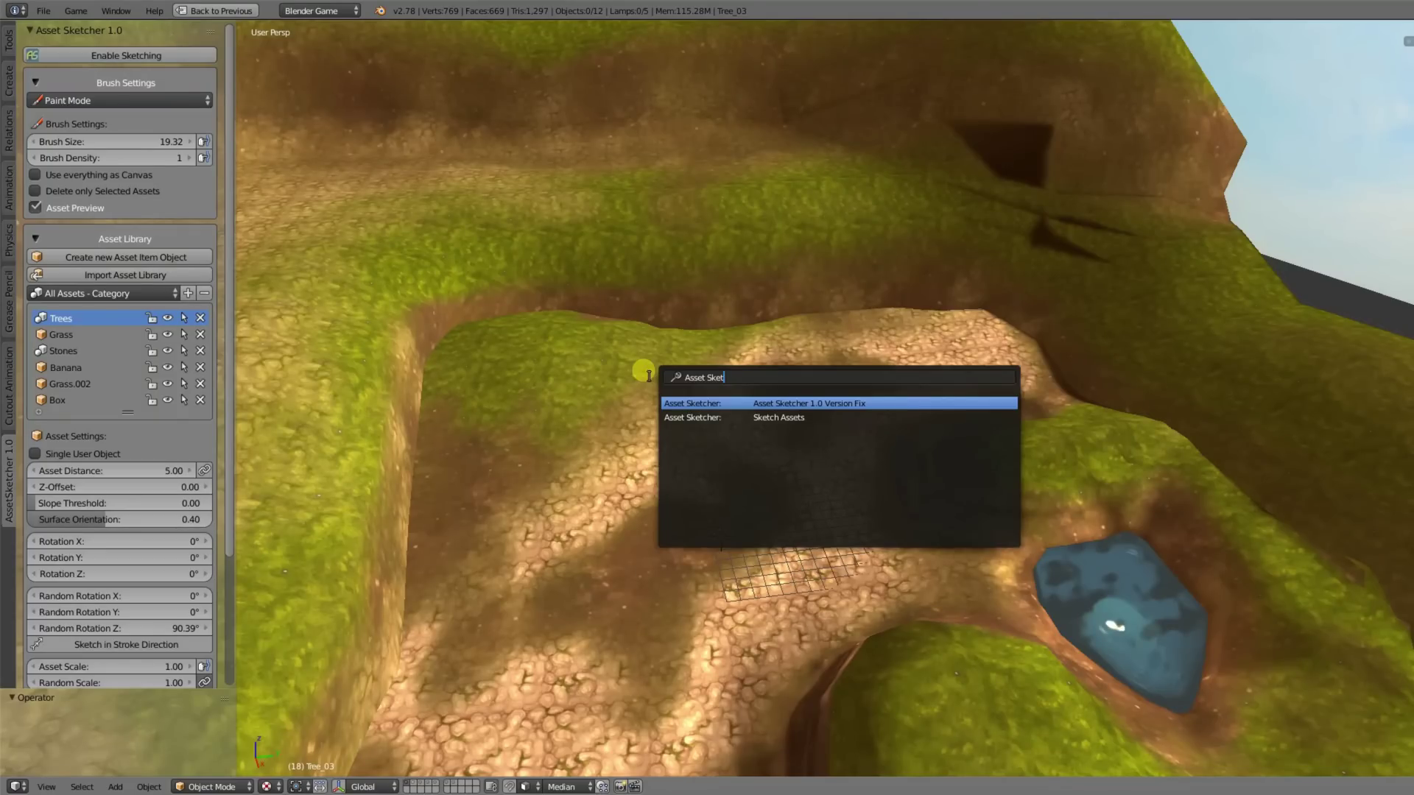
{"action": "key", "text": "Return"}
{"action": "middle_click_drag", "start_coordinate": [644, 439], "coordinate": [671, 451]}
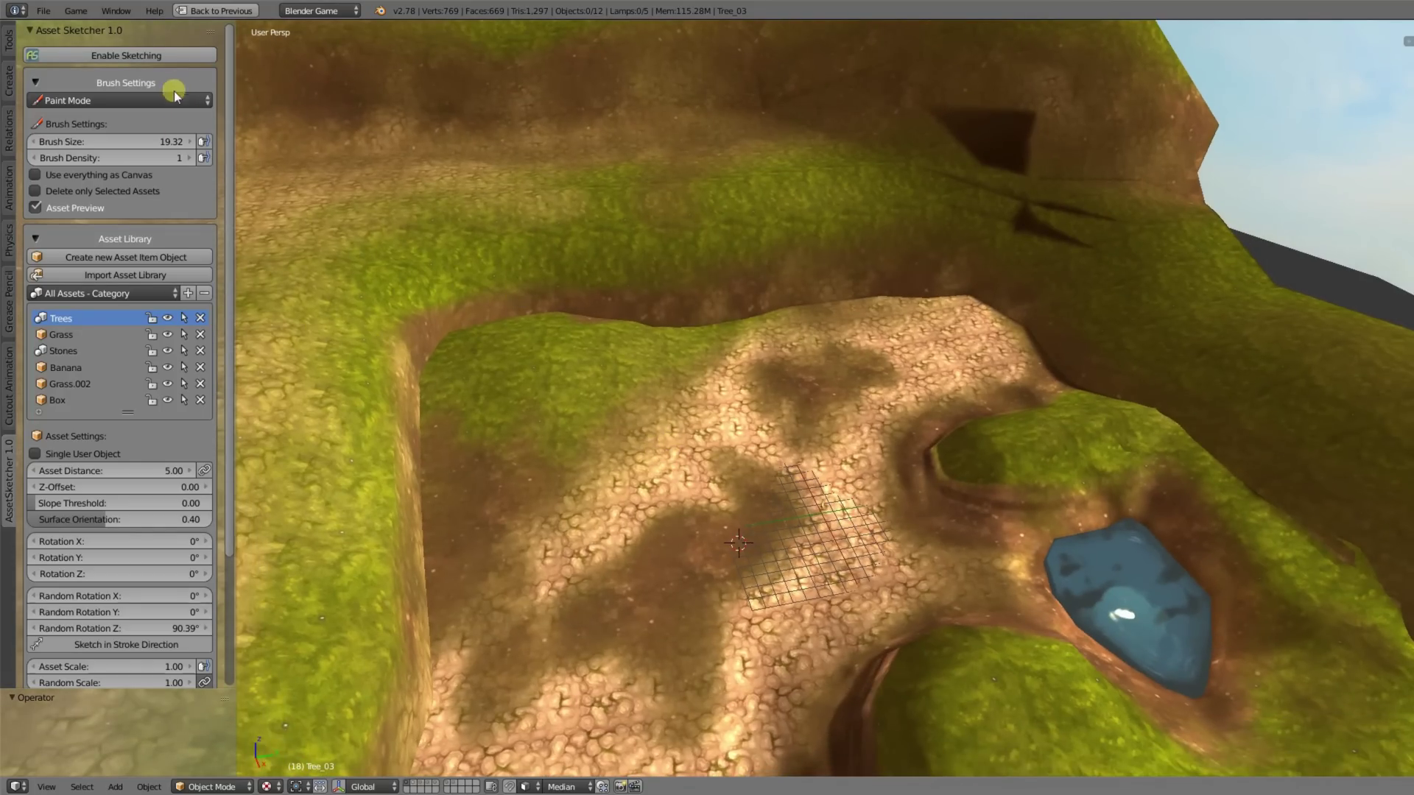
Enable sketching in Paint Mode and choose the Box asset from the asset library.
{"action": "left_click", "coordinate": [87, 101]}
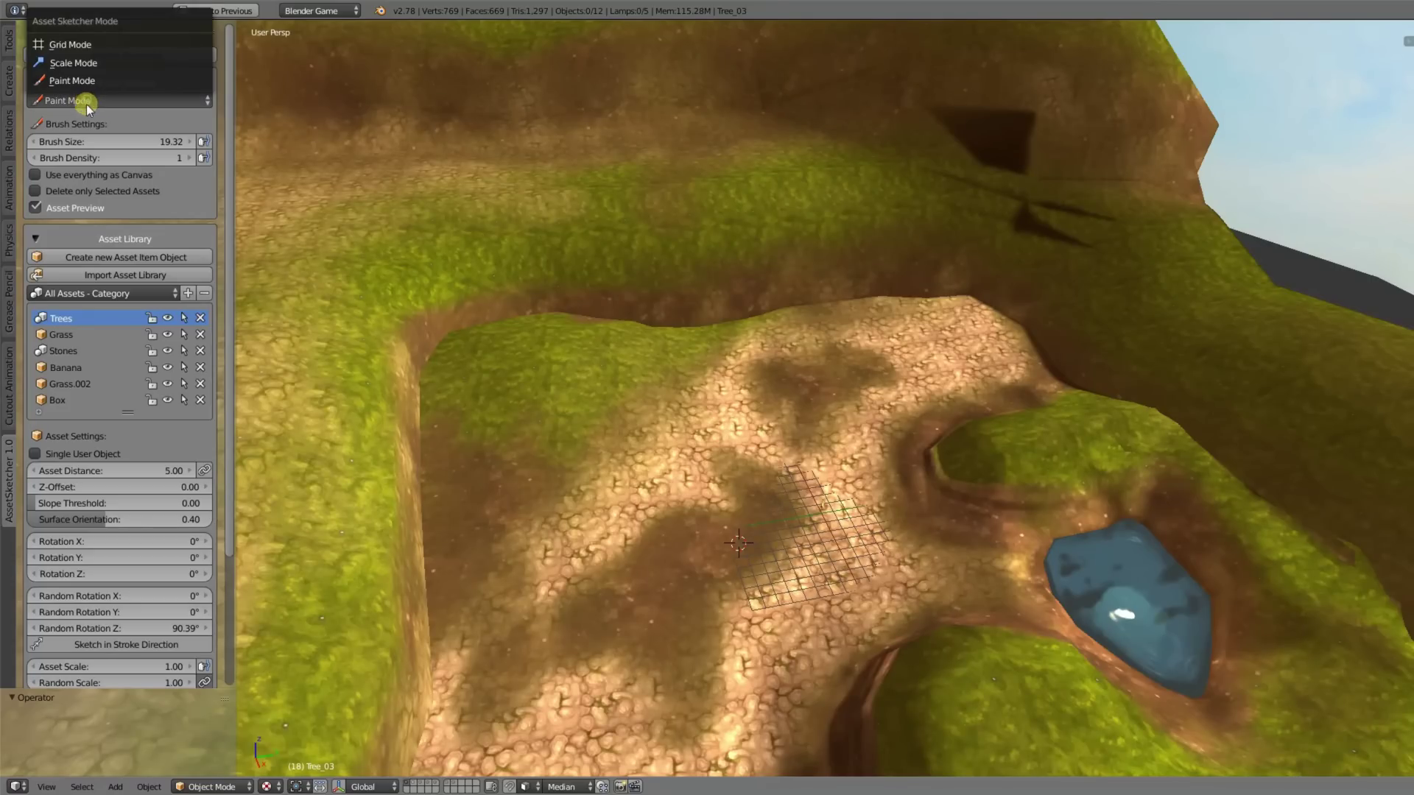
{"action": "left_click", "coordinate": [73, 80]}
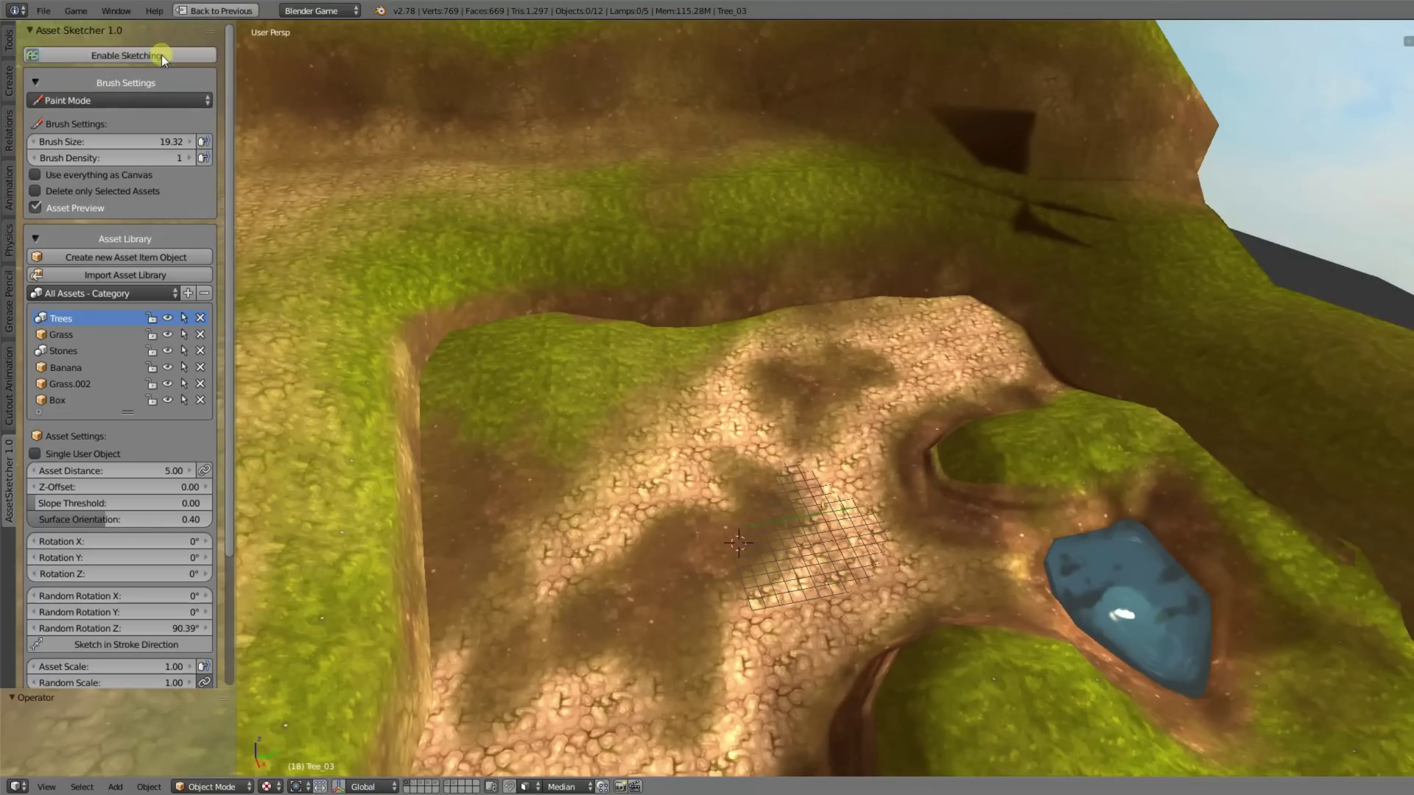
{"action": "left_click", "coordinate": [125, 55]}
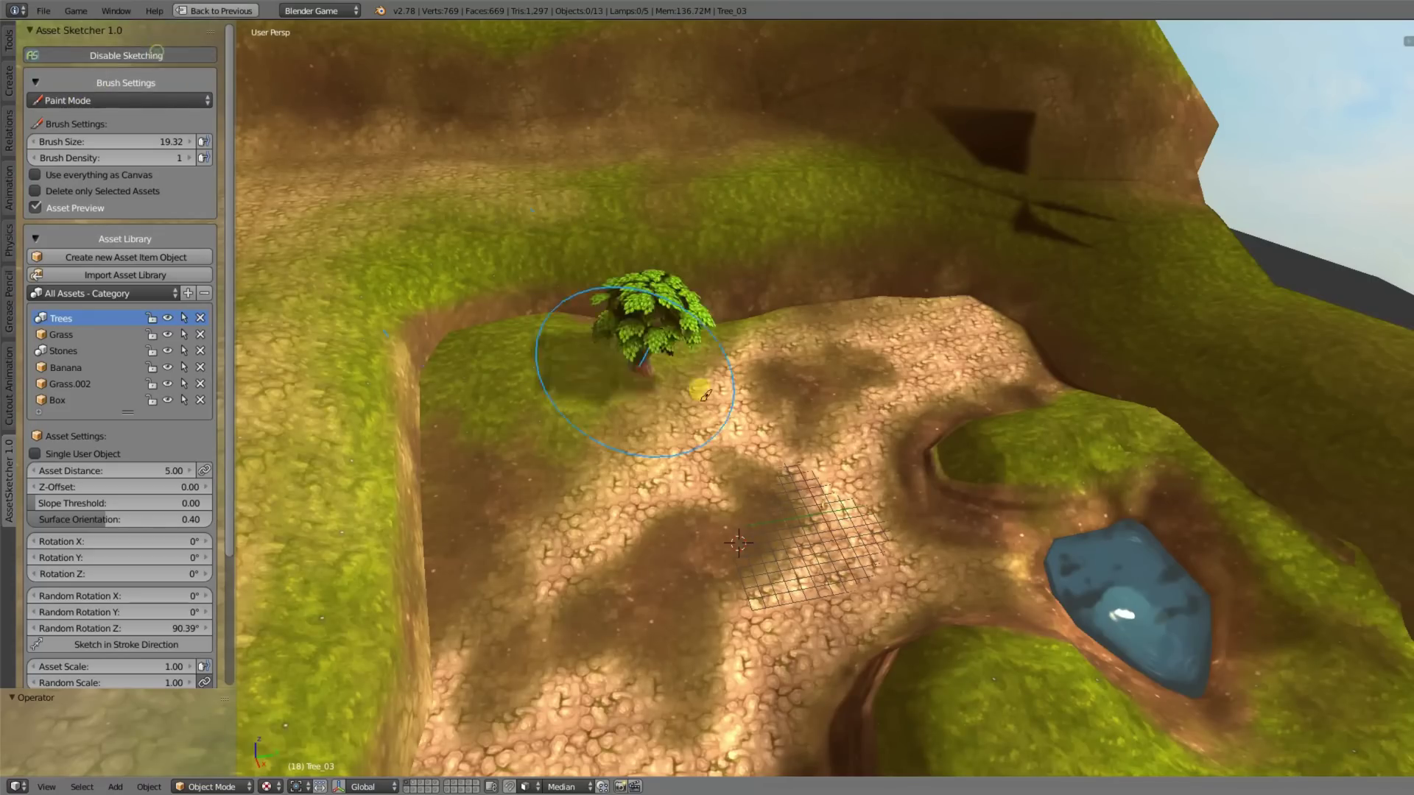
{"action": "left_click", "coordinate": [61, 334]}
{"action": "left_click", "coordinate": [63, 398]}
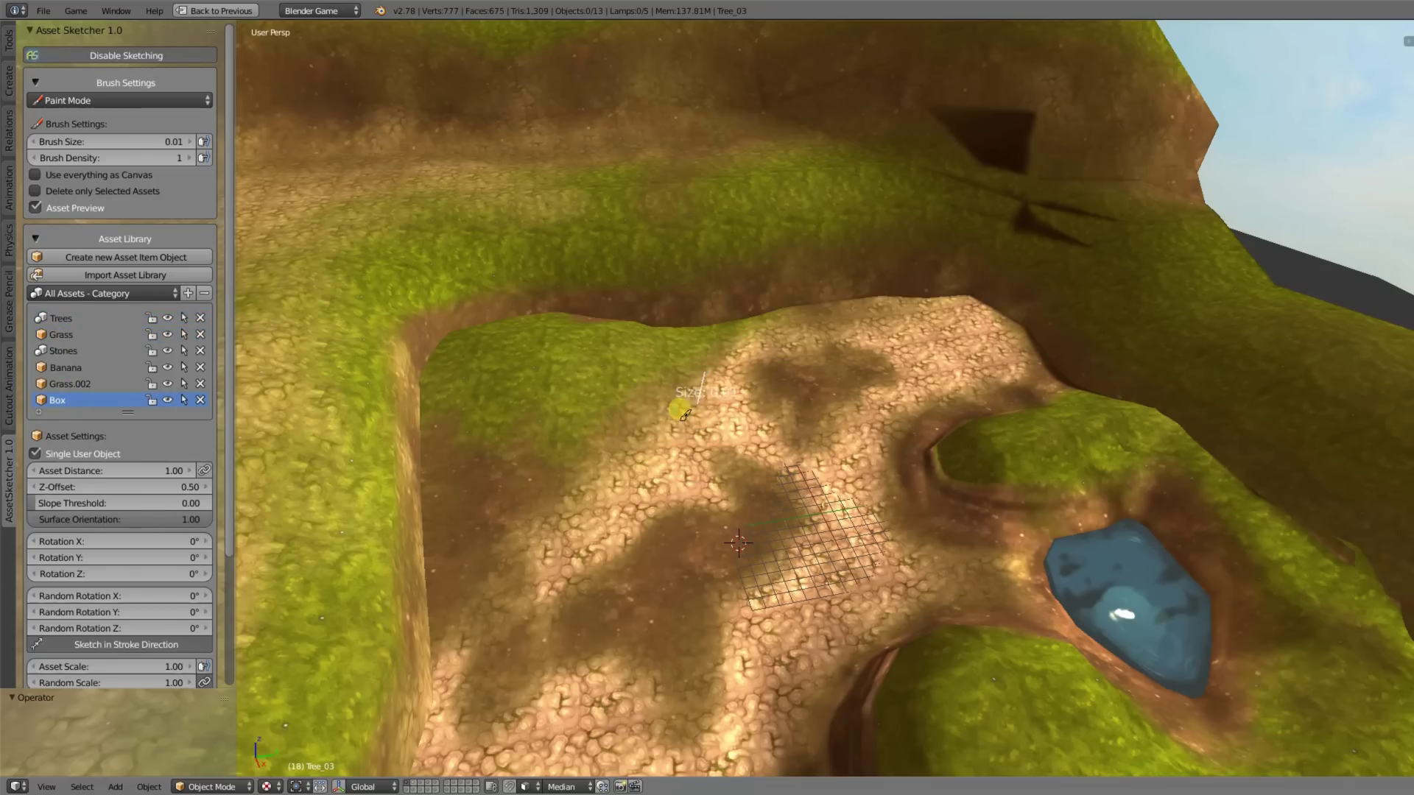
Paint two curved trails of Box assets, one over the cobbled ground and one over the grassy slope.
{"action": "mouse_move", "coordinate": [720, 361]}
{"action": "left_mouse_down"}
{"action": "mouse_move", "coordinate": [661, 544]}
{"action": "mouse_move", "coordinate": [748, 456]}
{"action": "mouse_move", "coordinate": [736, 589]}
{"action": "mouse_move", "coordinate": [600, 563]}
{"action": "left_mouse_up"}
{"action": "scroll", "coordinate": [621, 451], "scroll_direction": "up", "scroll_amount": 2}
{"action": "mouse_move", "coordinate": [553, 210]}
{"action": "left_mouse_down"}
{"action": "mouse_move", "coordinate": [505, 378]}
{"action": "mouse_move", "coordinate": [541, 457]}
{"action": "left_mouse_up"}
{"action": "scroll", "coordinate": [108, 389], "scroll_direction": "down", "scroll_amount": 5}
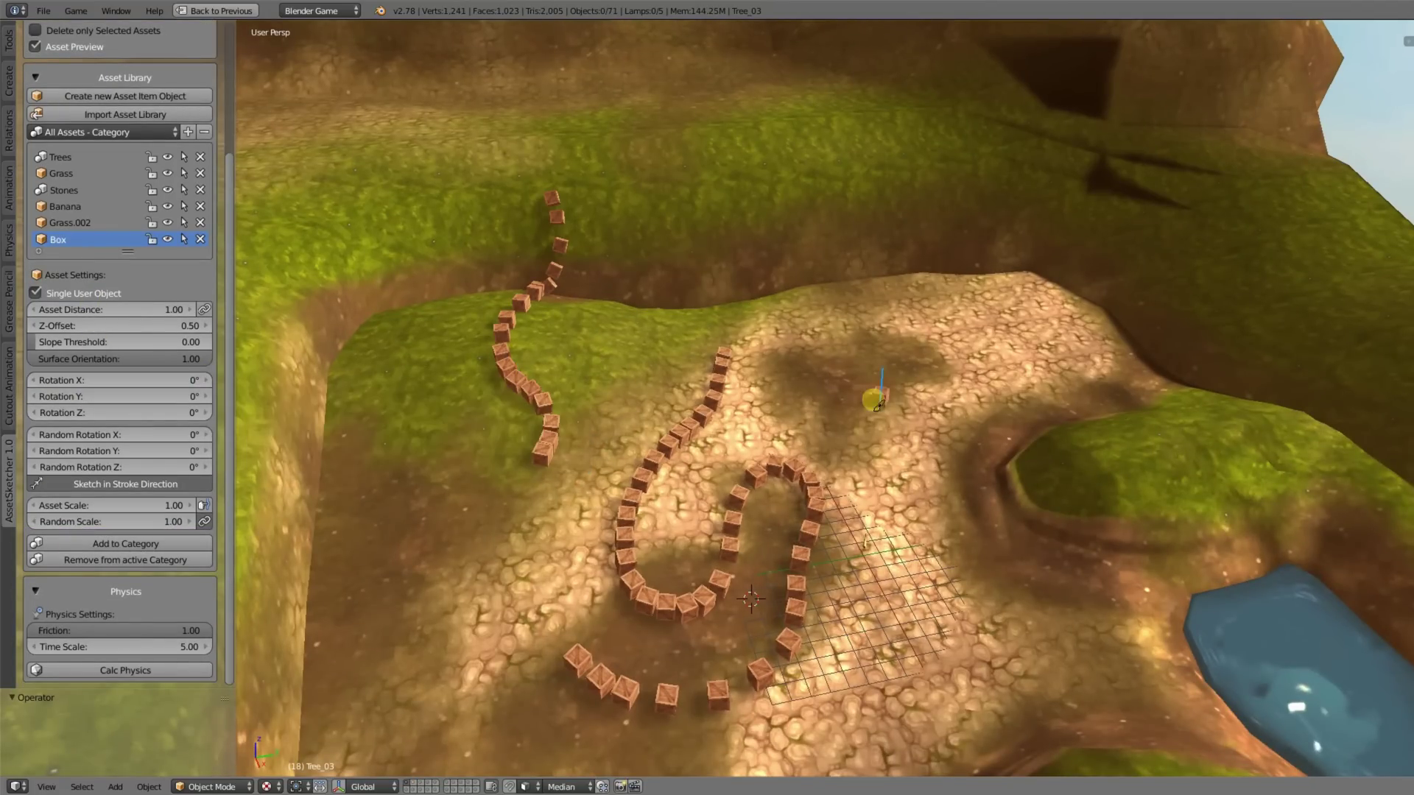
Erase both painted trails of boxes from the terrain.
{"action": "mouse_move", "coordinate": [562, 236]}
{"action": "left_mouse_down", "text": "ctrl"}
{"action": "mouse_move", "coordinate": [542, 435]}
{"action": "mouse_move", "coordinate": [585, 468]}
{"action": "left_mouse_up", "text": "ctrl"}
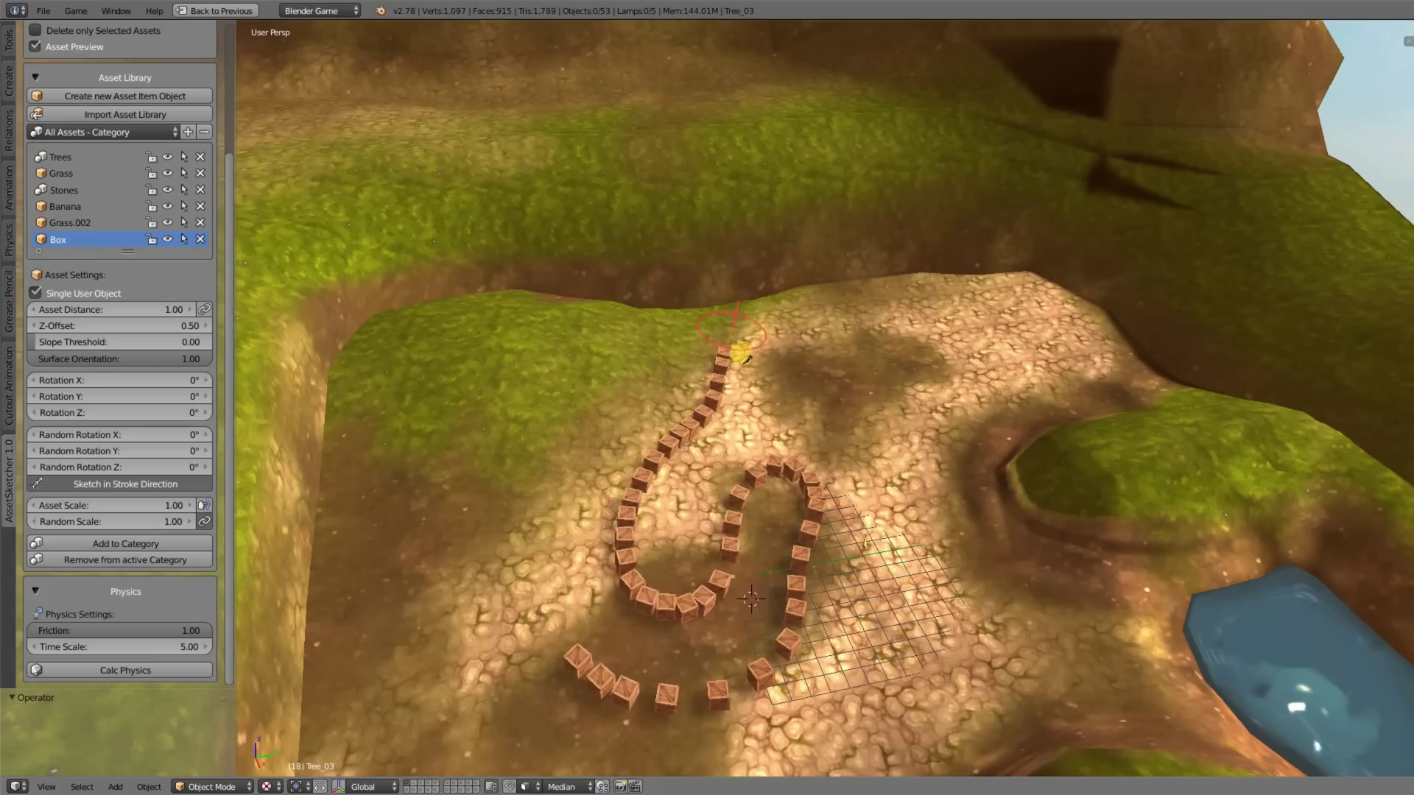
{"action": "mouse_move", "coordinate": [748, 359]}
{"action": "left_mouse_down", "text": "ctrl"}
{"action": "mouse_move", "coordinate": [777, 457]}
{"action": "mouse_move", "coordinate": [655, 700]}
{"action": "mouse_move", "coordinate": [707, 619]}
{"action": "left_mouse_up", "text": "ctrl"}
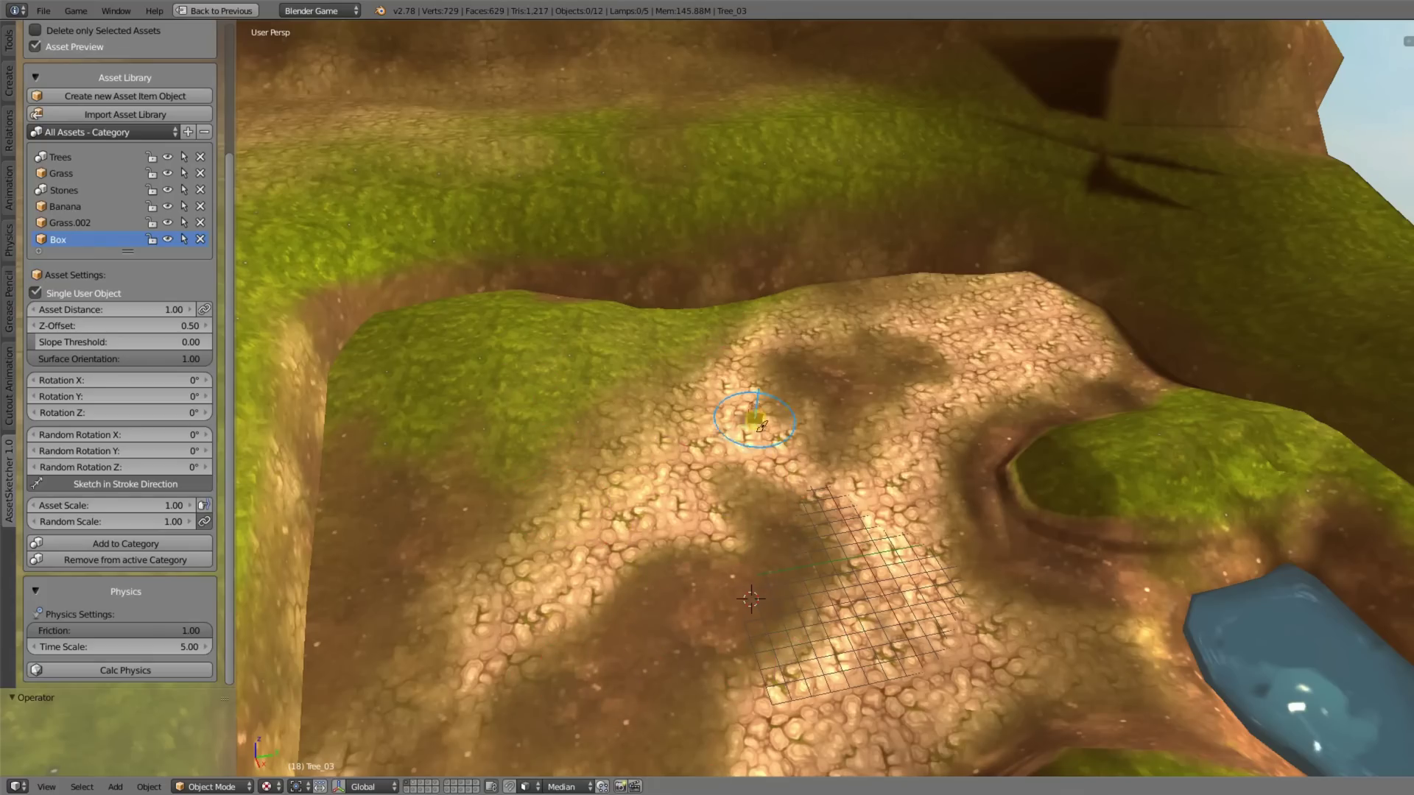
{"action": "mouse_move", "coordinate": [761, 426]}
{"action": "left_mouse_down"}
{"action": "mouse_move", "coordinate": [719, 420]}
{"action": "mouse_move", "coordinate": [795, 404]}
{"action": "mouse_move", "coordinate": [718, 552]}
{"action": "mouse_move", "coordinate": [650, 439]}
{"action": "mouse_move", "coordinate": [568, 473]}
{"action": "mouse_move", "coordinate": [814, 391]}
{"action": "mouse_move", "coordinate": [820, 501]}
{"action": "left_mouse_up"}
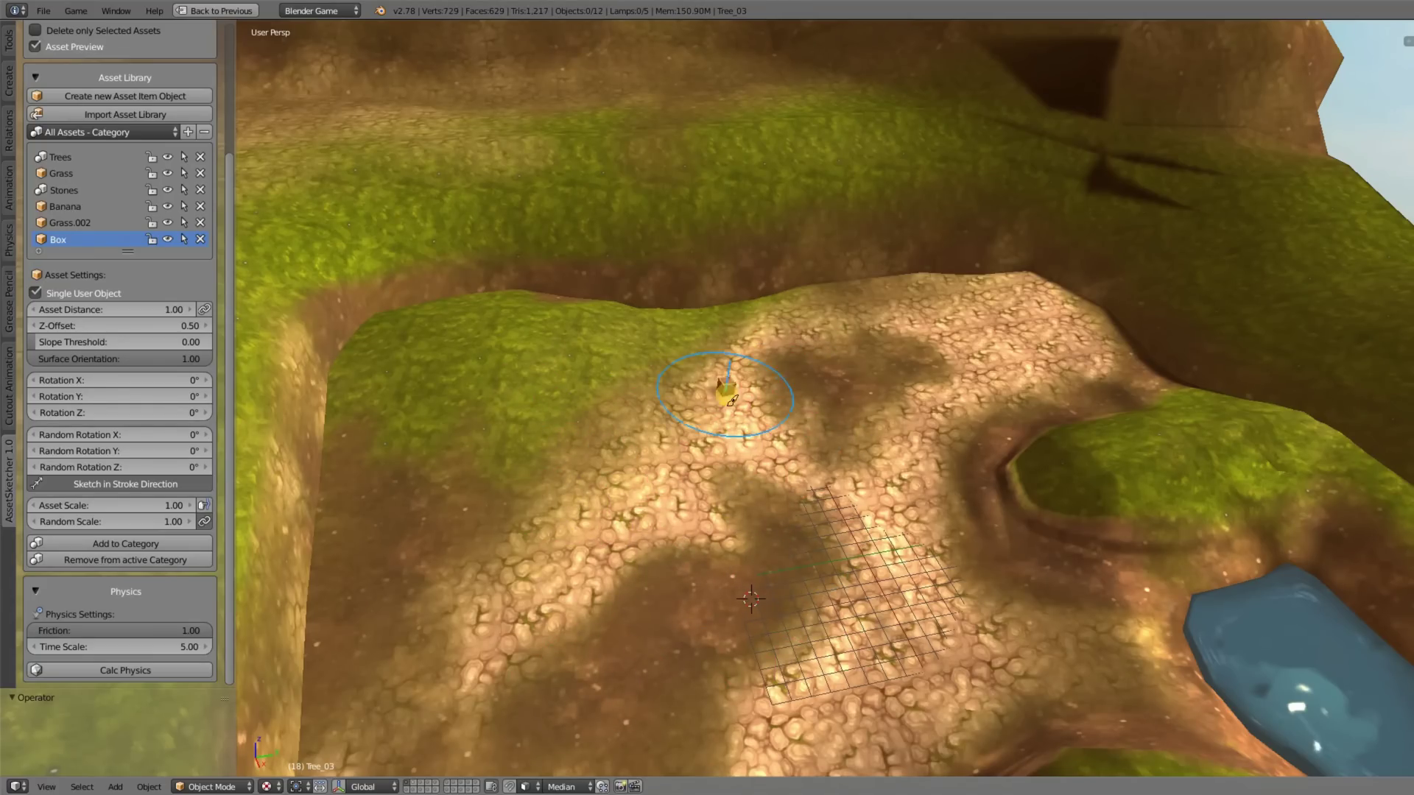
Switch to Grid Mode and sketch a pattern of Box assets along the grid cells above the cobbled ground.
{"action": "scroll", "coordinate": [103, 158], "scroll_direction": "up", "scroll_amount": 5}
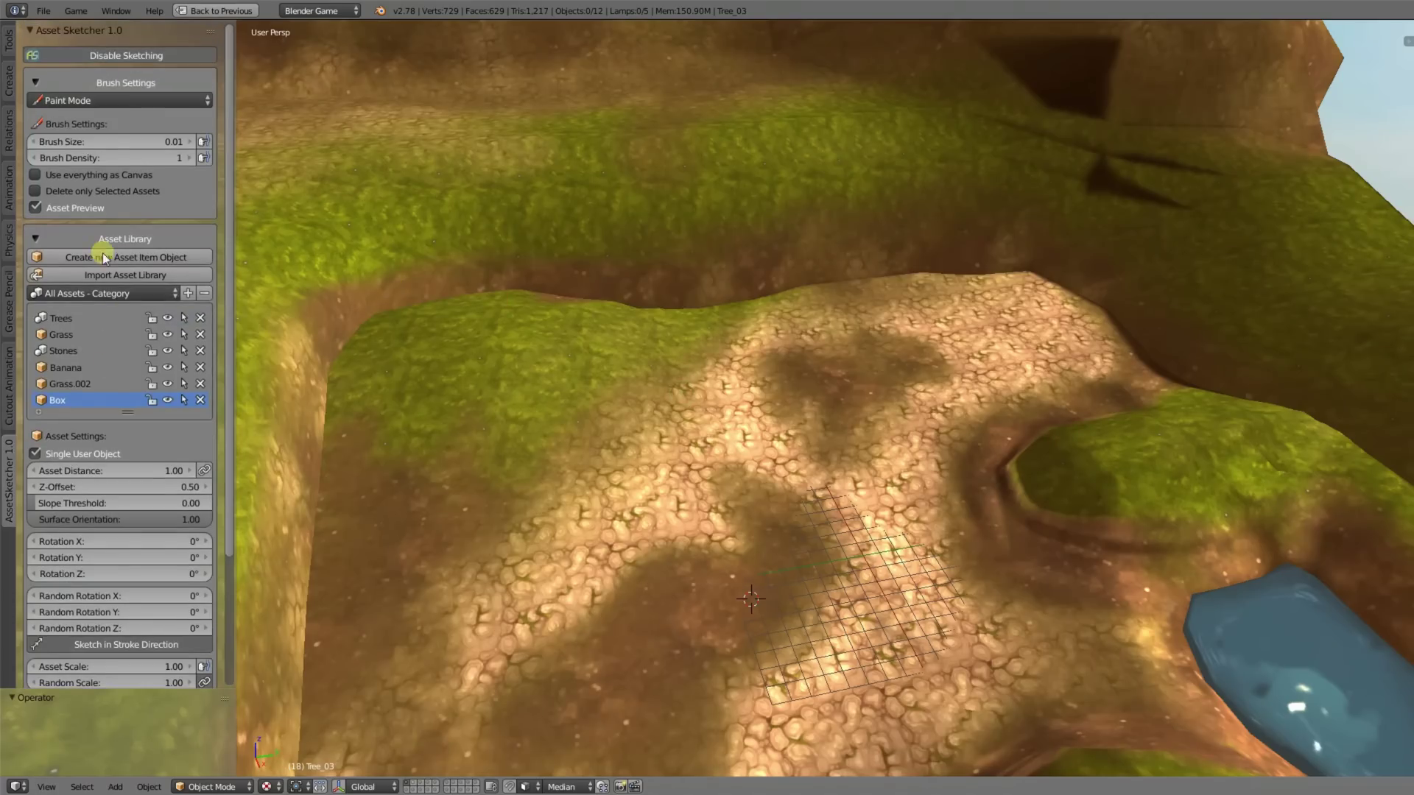
{"action": "left_click", "coordinate": [102, 94]}
{"action": "left_click", "coordinate": [92, 40]}
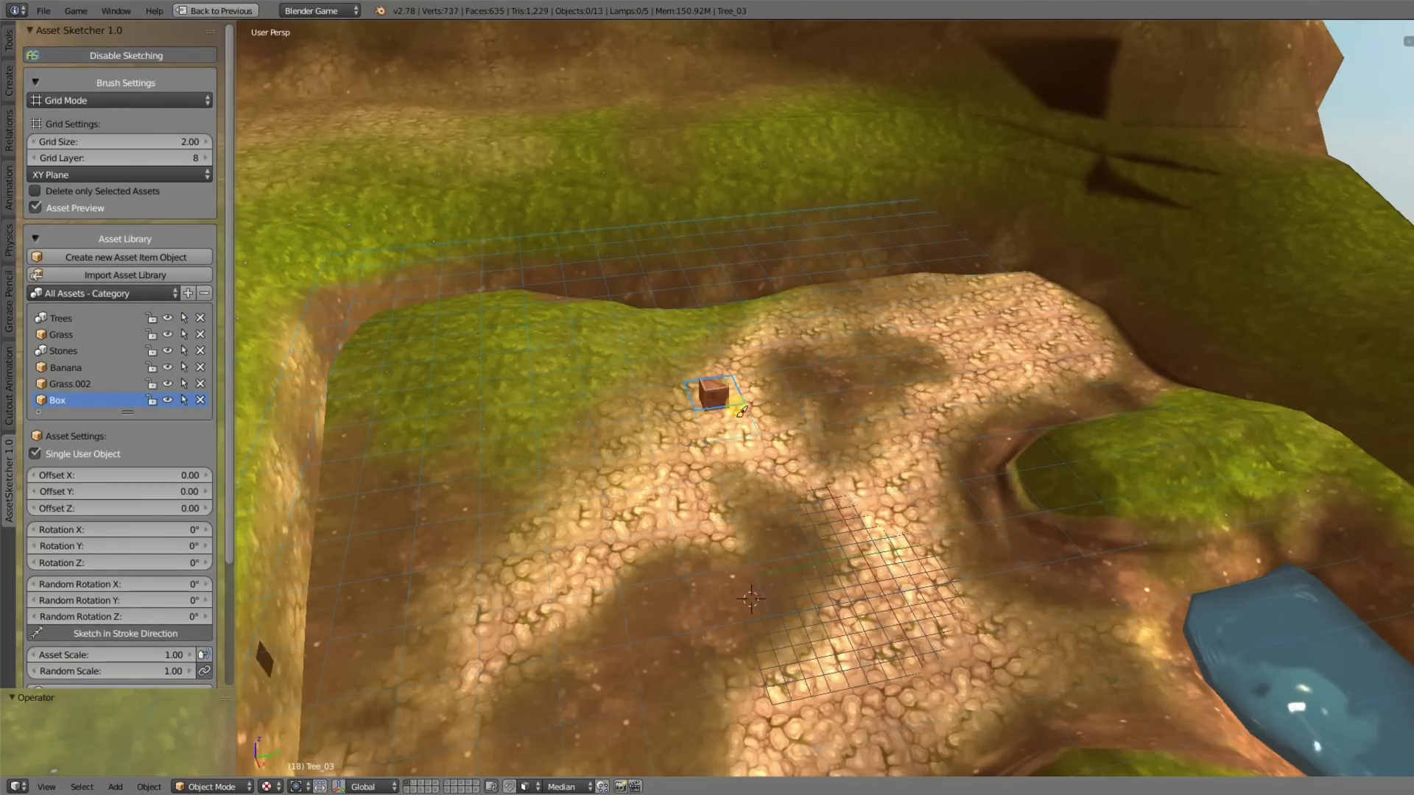
{"action": "mouse_move", "coordinate": [742, 411]}
{"action": "left_mouse_down"}
{"action": "mouse_move", "coordinate": [820, 536]}
{"action": "mouse_move", "coordinate": [802, 392]}
{"action": "mouse_move", "coordinate": [906, 434]}
{"action": "mouse_move", "coordinate": [712, 427]}
{"action": "left_mouse_up"}
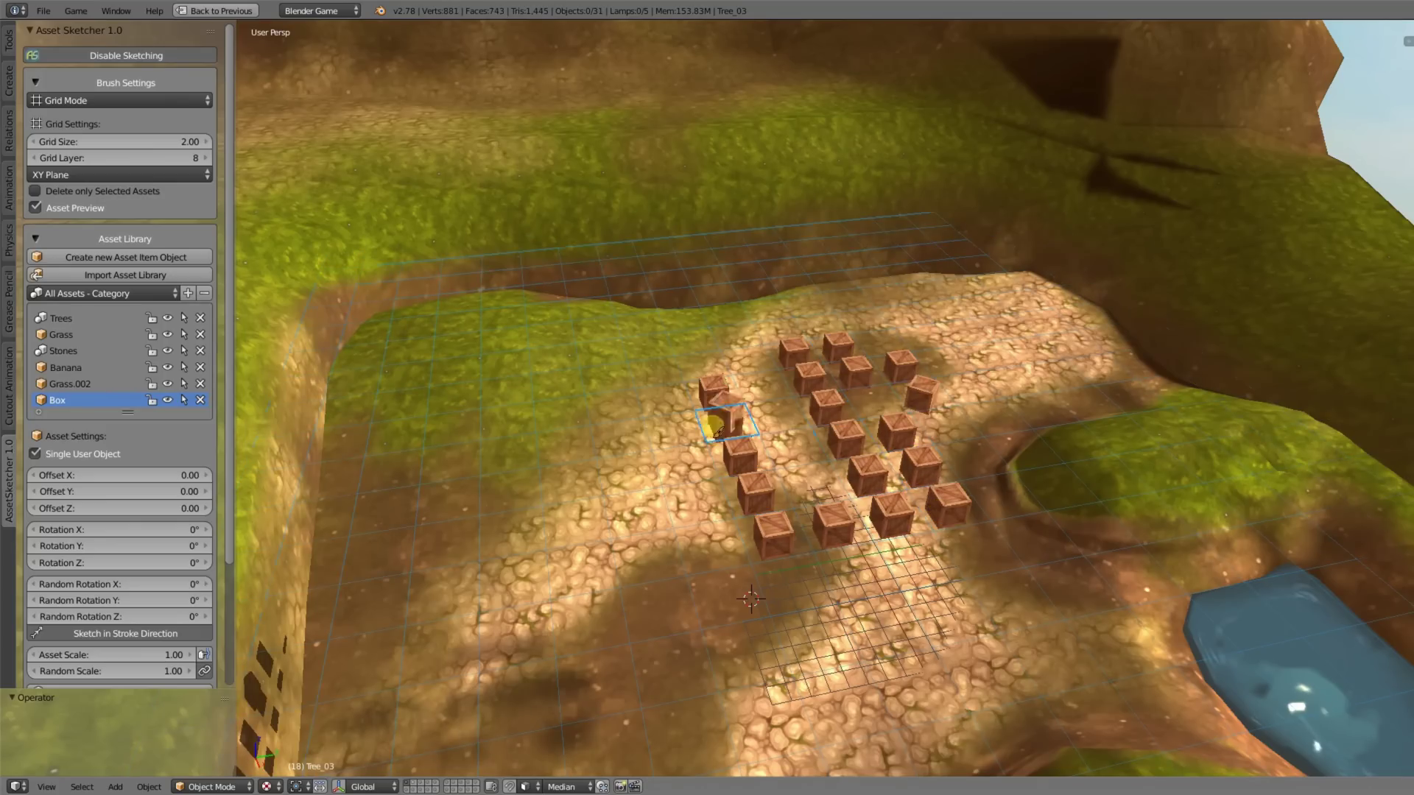
Erase all the boxes placed on the grid.
{"action": "mouse_move", "coordinate": [711, 426]}
{"action": "right_mouse_down"}
{"action": "mouse_move", "coordinate": [710, 385]}
{"action": "mouse_move", "coordinate": [815, 511]}
{"action": "mouse_move", "coordinate": [812, 361]}
{"action": "mouse_move", "coordinate": [910, 370]}
{"action": "right_mouse_up"}
{"action": "mouse_move", "coordinate": [862, 406]}
{"action": "left_mouse_down"}
{"action": "mouse_move", "coordinate": [724, 413]}
{"action": "mouse_move", "coordinate": [696, 508]}
{"action": "mouse_move", "coordinate": [913, 468]}
{"action": "left_mouse_up"}
{"action": "mouse_move", "coordinate": [875, 405]}
{"action": "right_mouse_down"}
{"action": "mouse_move", "coordinate": [723, 418]}
{"action": "mouse_move", "coordinate": [717, 568]}
{"action": "mouse_move", "coordinate": [917, 460]}
{"action": "right_mouse_up"}
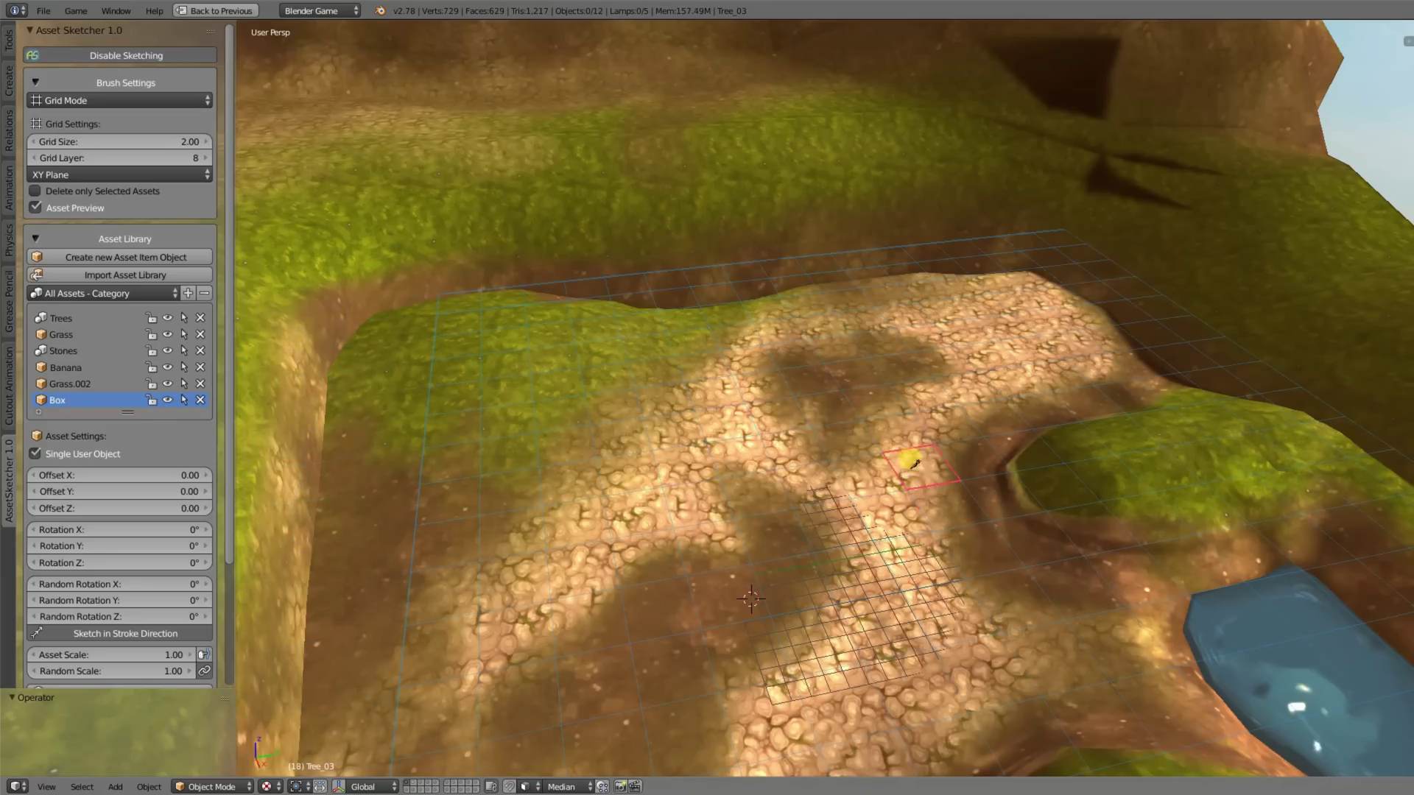
Switch to Scale Mode and place one scaled and rotated Box on the cobbled path.
{"action": "left_click", "coordinate": [86, 100]}
{"action": "left_click", "coordinate": [74, 61]}
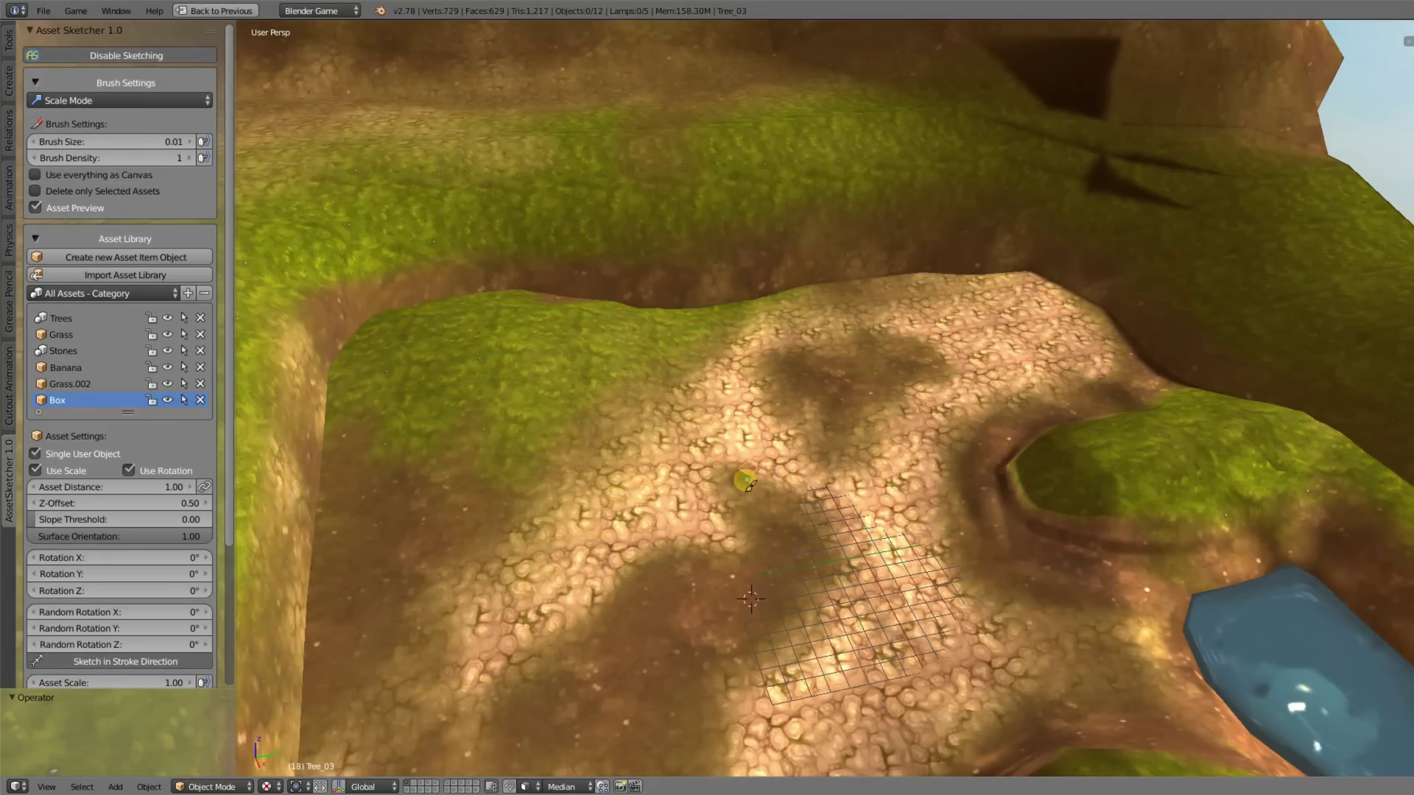
{"action": "scroll", "coordinate": [746, 482], "scroll_direction": "up", "scroll_amount": 2}
{"action": "scroll", "coordinate": [766, 479], "scroll_direction": "up", "scroll_amount": 1}
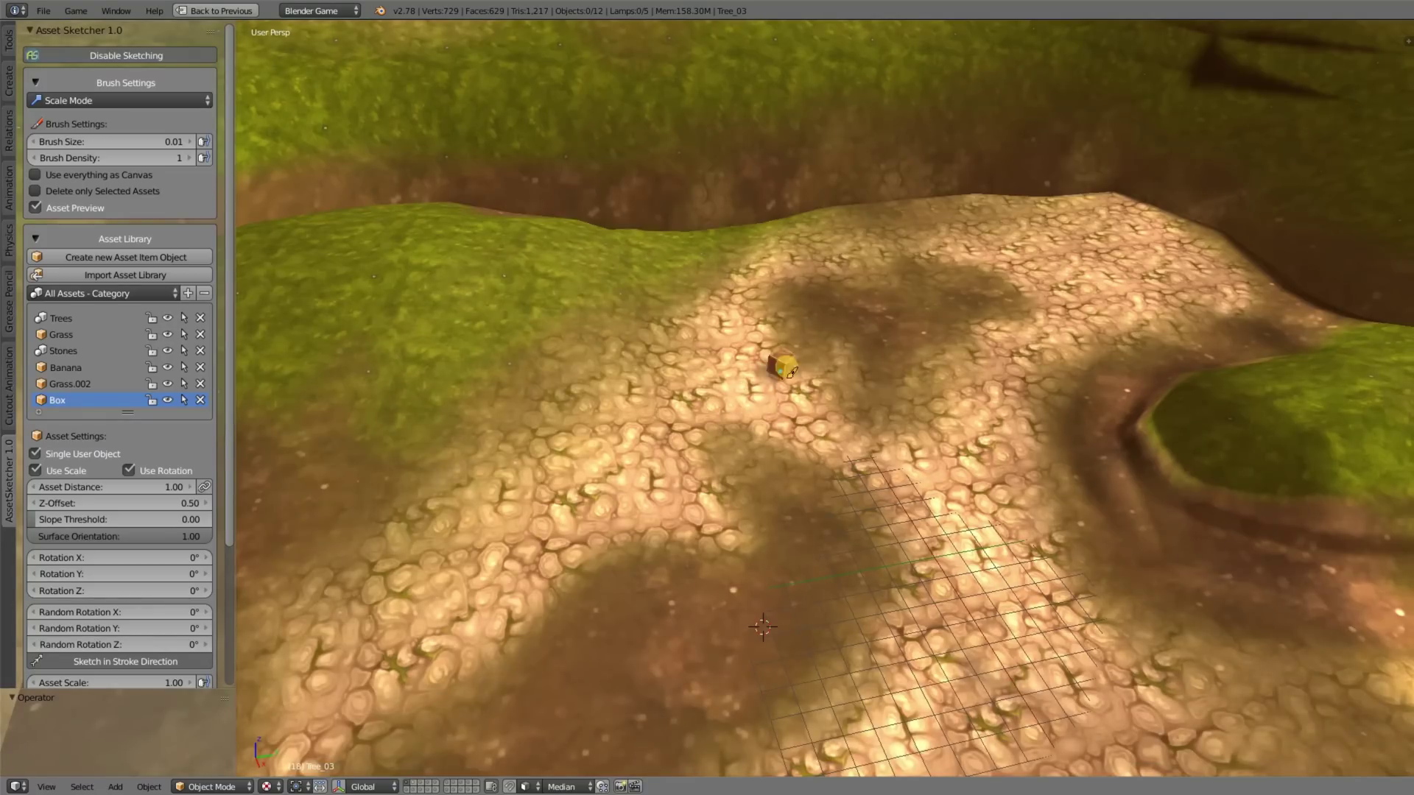
{"action": "middle_click_drag", "start_coordinate": [805, 398], "coordinate": [746, 404]}
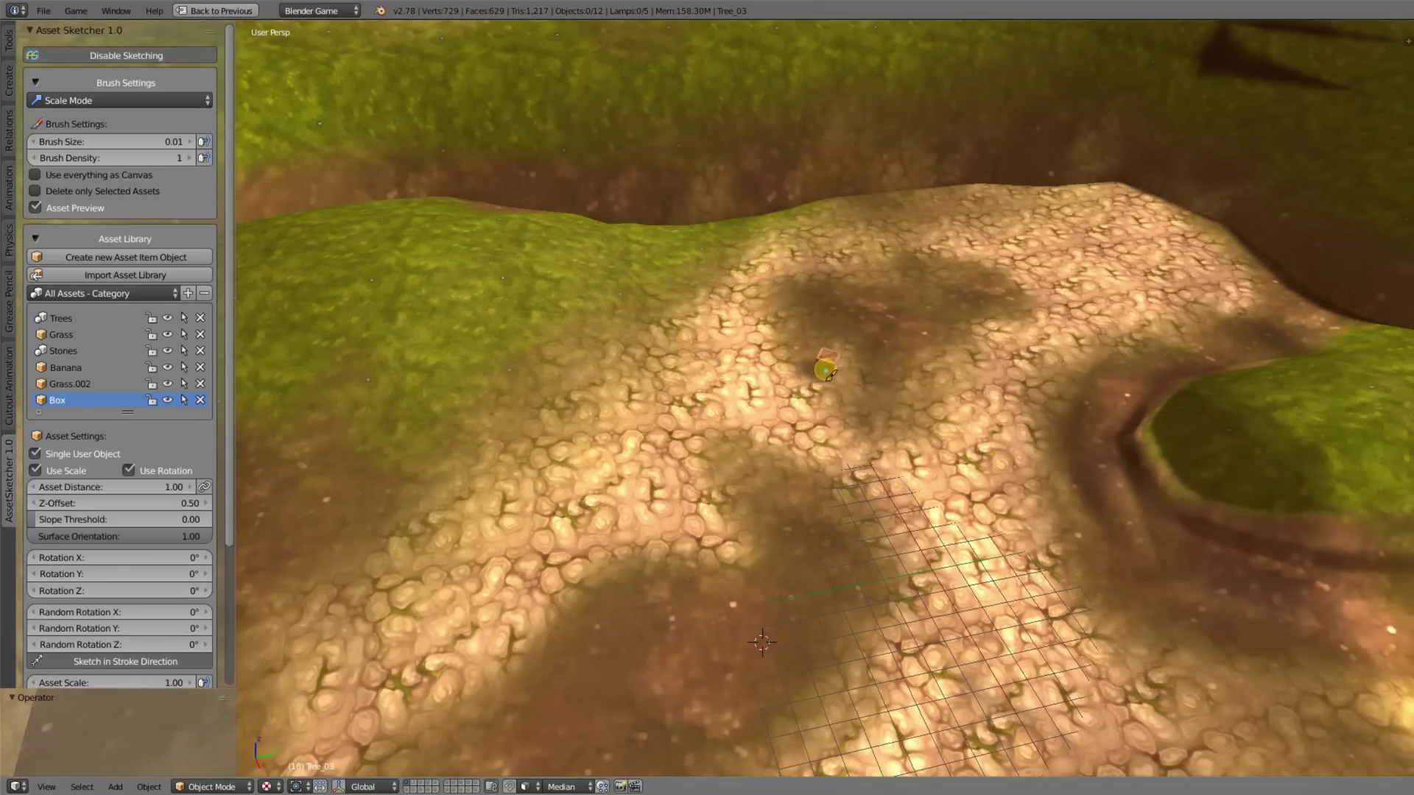
{"action": "mouse_move", "coordinate": [823, 365]}
{"action": "left_mouse_down"}
{"action": "mouse_move", "coordinate": [880, 345]}
{"action": "mouse_move", "coordinate": [908, 372]}
{"action": "mouse_move", "coordinate": [844, 332]}
{"action": "mouse_move", "coordinate": [846, 404]}
{"action": "mouse_move", "coordinate": [883, 333]}
{"action": "mouse_move", "coordinate": [778, 376]}
{"action": "mouse_move", "coordinate": [818, 349]}
{"action": "mouse_move", "coordinate": [647, 385]}
{"action": "mouse_move", "coordinate": [843, 480]}
{"action": "mouse_move", "coordinate": [1008, 354]}
{"action": "mouse_move", "coordinate": [767, 398]}
{"action": "mouse_move", "coordinate": [817, 328]}
{"action": "left_mouse_up"}
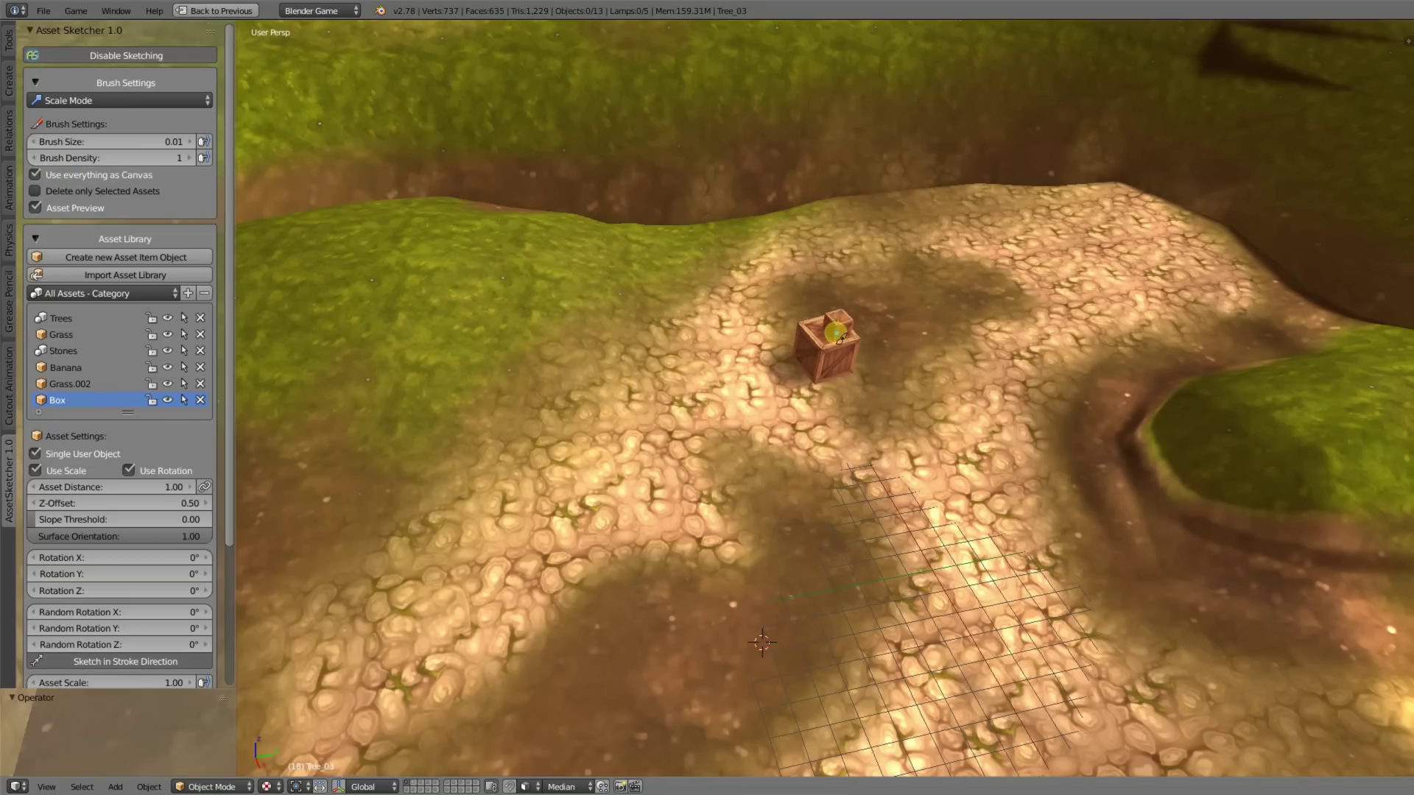
Stack two more boxes on the first one, then place one larger scaled box on each side of the stack.
{"action": "mouse_move", "coordinate": [834, 336]}
{"action": "left_mouse_down"}
{"action": "mouse_move", "coordinate": [816, 335]}
{"action": "mouse_move", "coordinate": [828, 319]}
{"action": "left_mouse_up"}
{"action": "mouse_move", "coordinate": [814, 433]}
{"action": "middle_mouse_down"}
{"action": "mouse_move", "coordinate": [940, 450]}
{"action": "mouse_move", "coordinate": [782, 409]}
{"action": "middle_mouse_up"}
{"action": "left_click_drag", "start_coordinate": [670, 408], "coordinate": [794, 472]}
{"action": "left_click_drag", "start_coordinate": [972, 383], "coordinate": [1076, 374]}
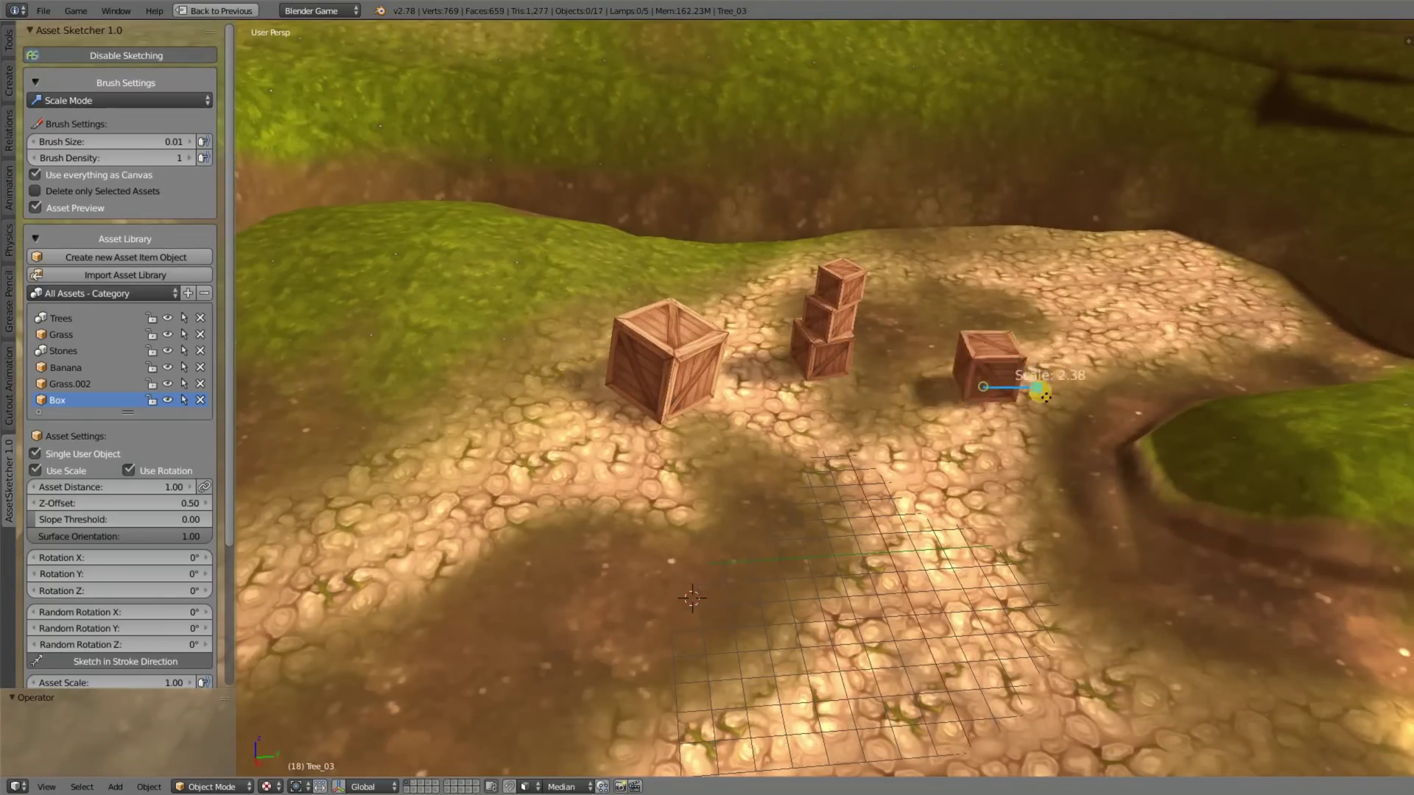
Choose the Banana asset and place two large bananas, one on the ground and one on the biggest crate.
{"action": "left_click", "coordinate": [72, 366]}
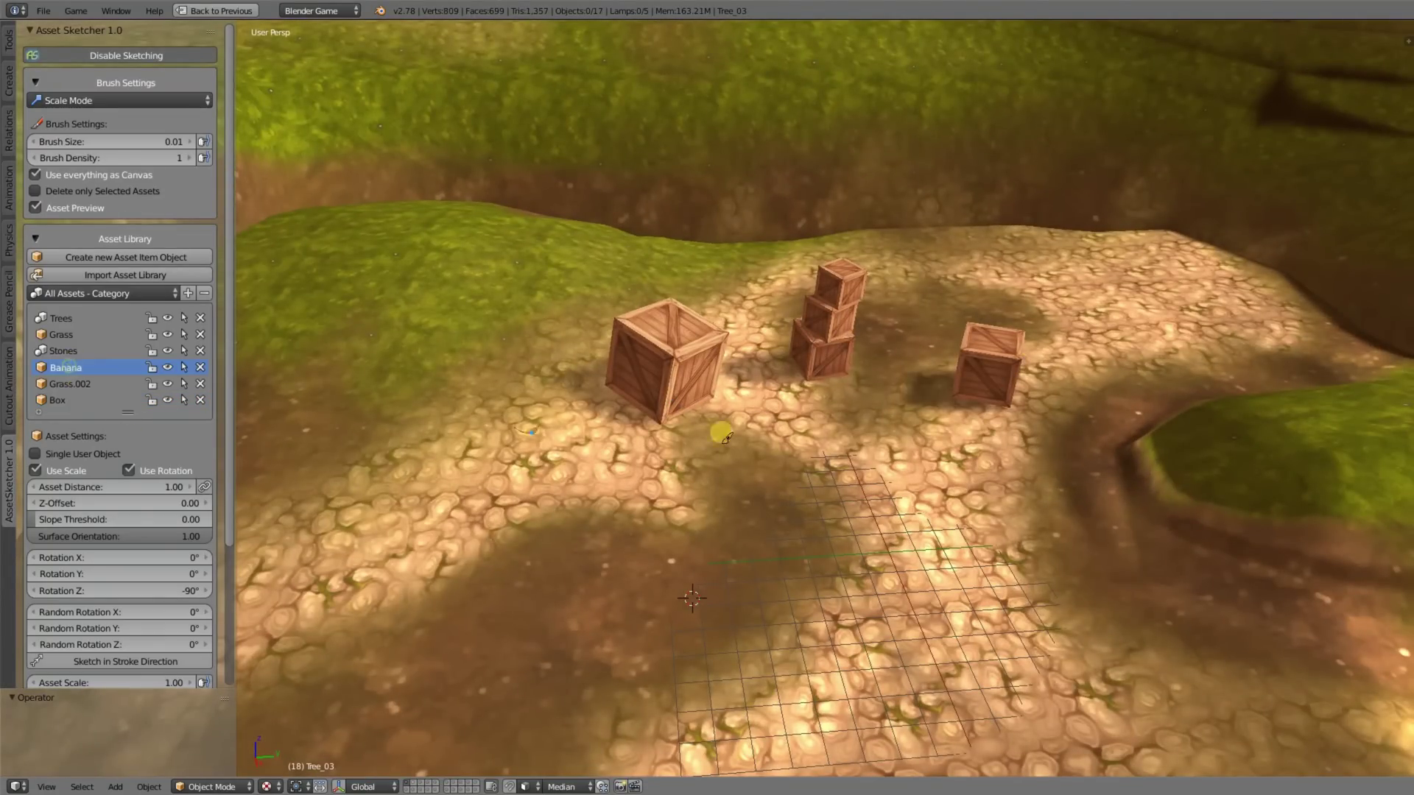
{"action": "mouse_move", "coordinate": [821, 449]}
{"action": "left_mouse_down"}
{"action": "mouse_move", "coordinate": [825, 490]}
{"action": "mouse_move", "coordinate": [711, 486]}
{"action": "mouse_move", "coordinate": [718, 474]}
{"action": "mouse_move", "coordinate": [645, 387]}
{"action": "left_mouse_up"}
{"action": "left_click_drag", "start_coordinate": [672, 320], "coordinate": [589, 332]}
{"action": "middle_click_drag", "start_coordinate": [776, 315], "coordinate": [780, 350]}
Place one banana with Use Scale off, and another with Use Scale on and Use Rotation off.
{"action": "left_click", "coordinate": [59, 471]}
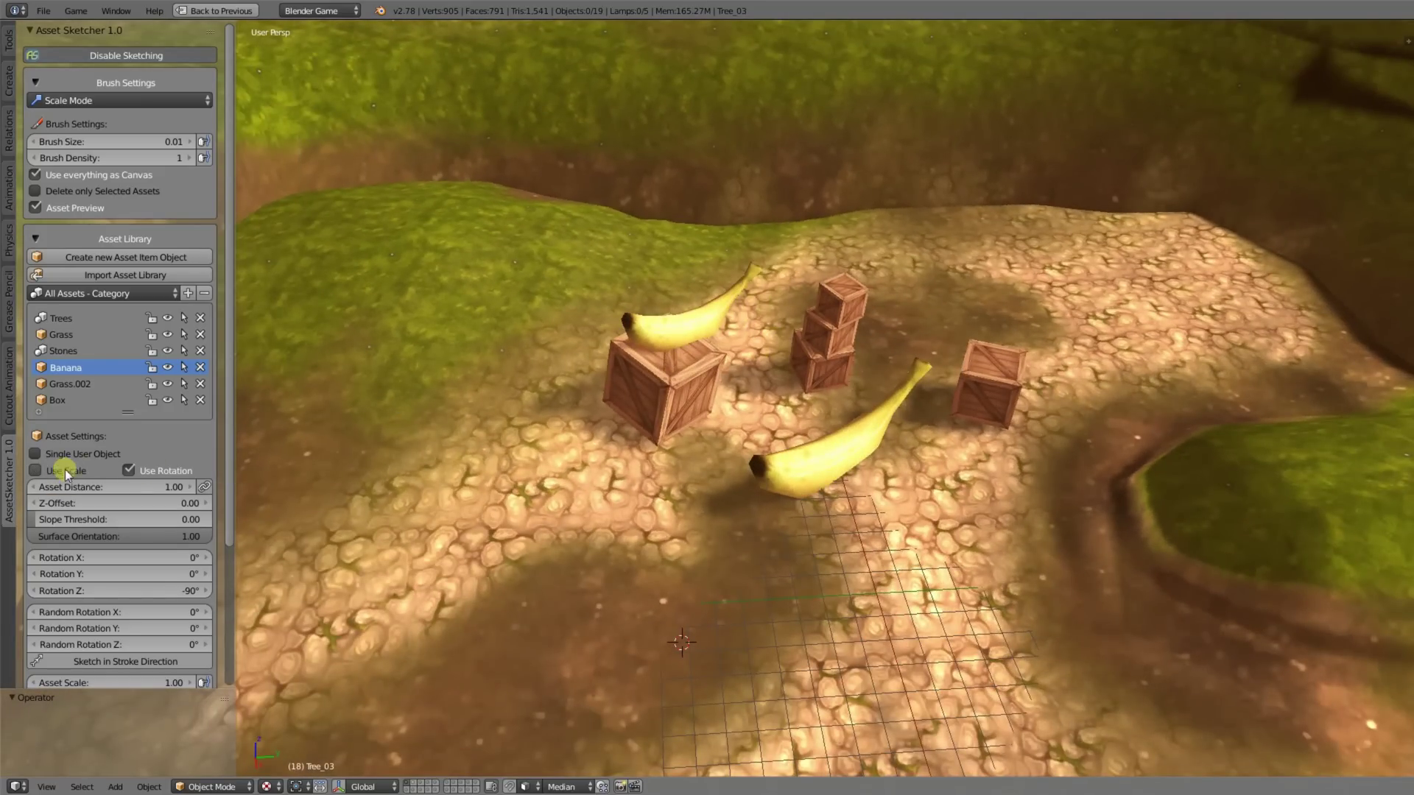
{"action": "left_click_drag", "start_coordinate": [623, 498], "coordinate": [601, 542]}
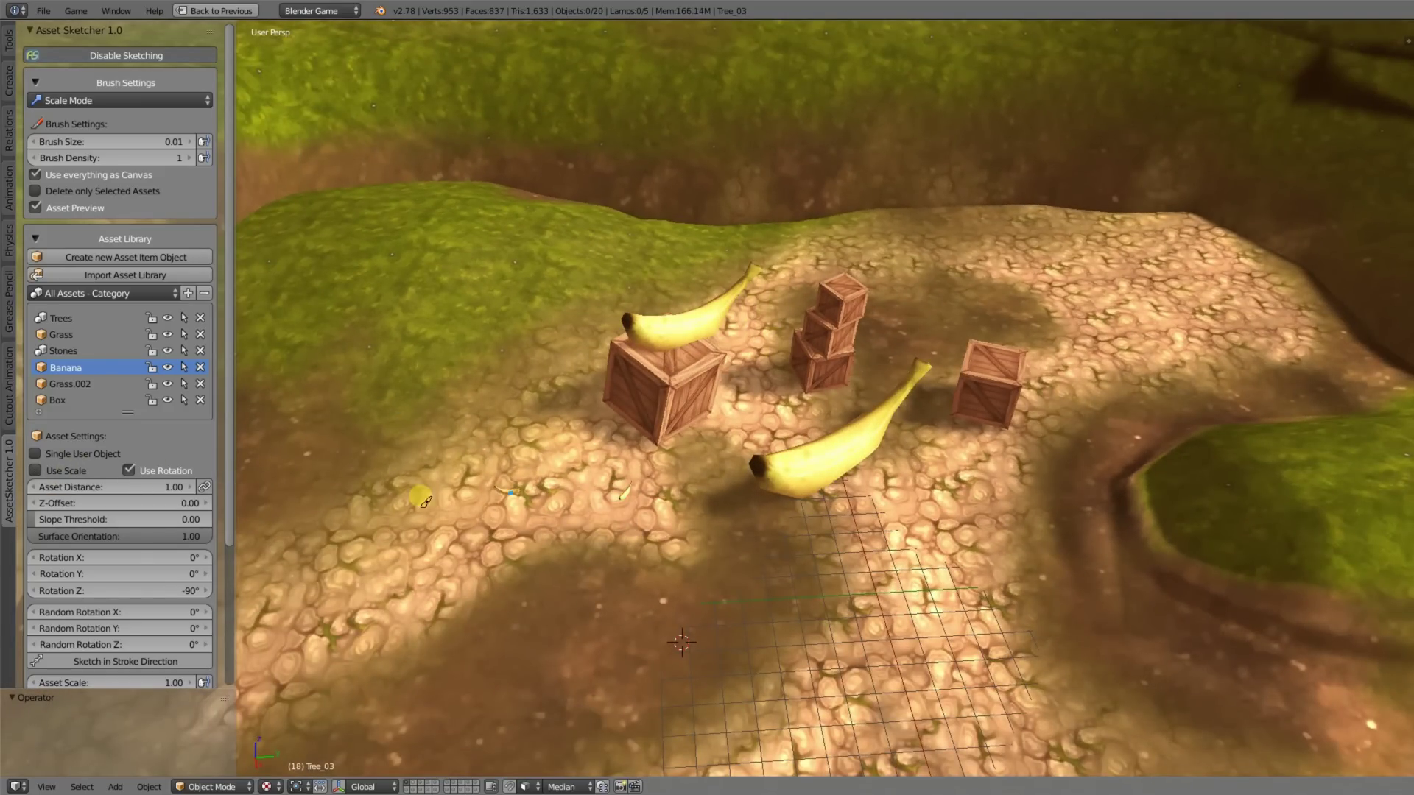
{"action": "left_click", "coordinate": [130, 470]}
{"action": "left_click_drag", "start_coordinate": [559, 455], "coordinate": [607, 471]}
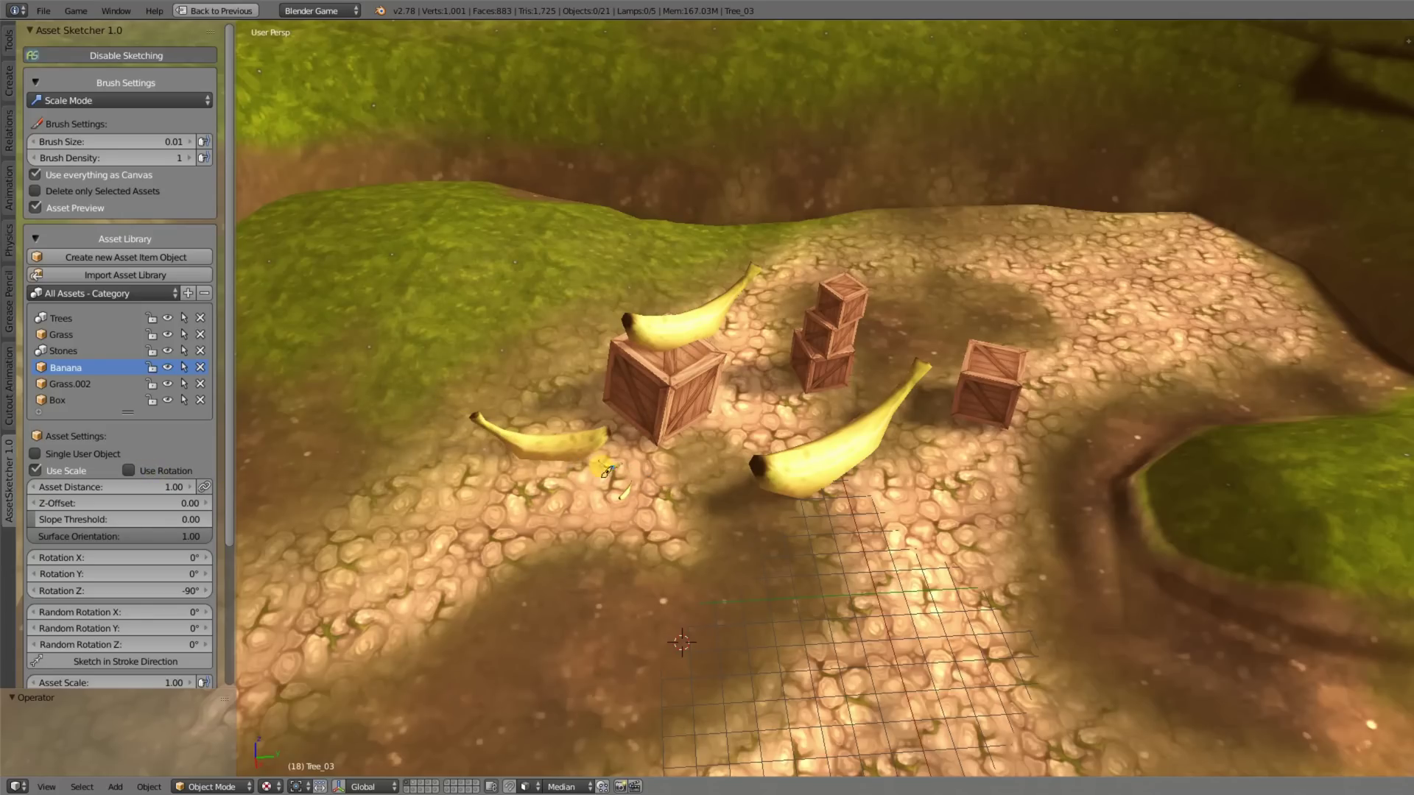
Disable sketching and inspect the placed crates and bananas from another angle.
{"action": "middle_click_drag", "start_coordinate": [564, 432], "coordinate": [735, 364]}
{"action": "mouse_move", "coordinate": [632, 356]}
{"action": "middle_mouse_down"}
{"action": "mouse_move", "coordinate": [638, 383]}
{"action": "mouse_move", "coordinate": [662, 365]}
{"action": "middle_mouse_up"}
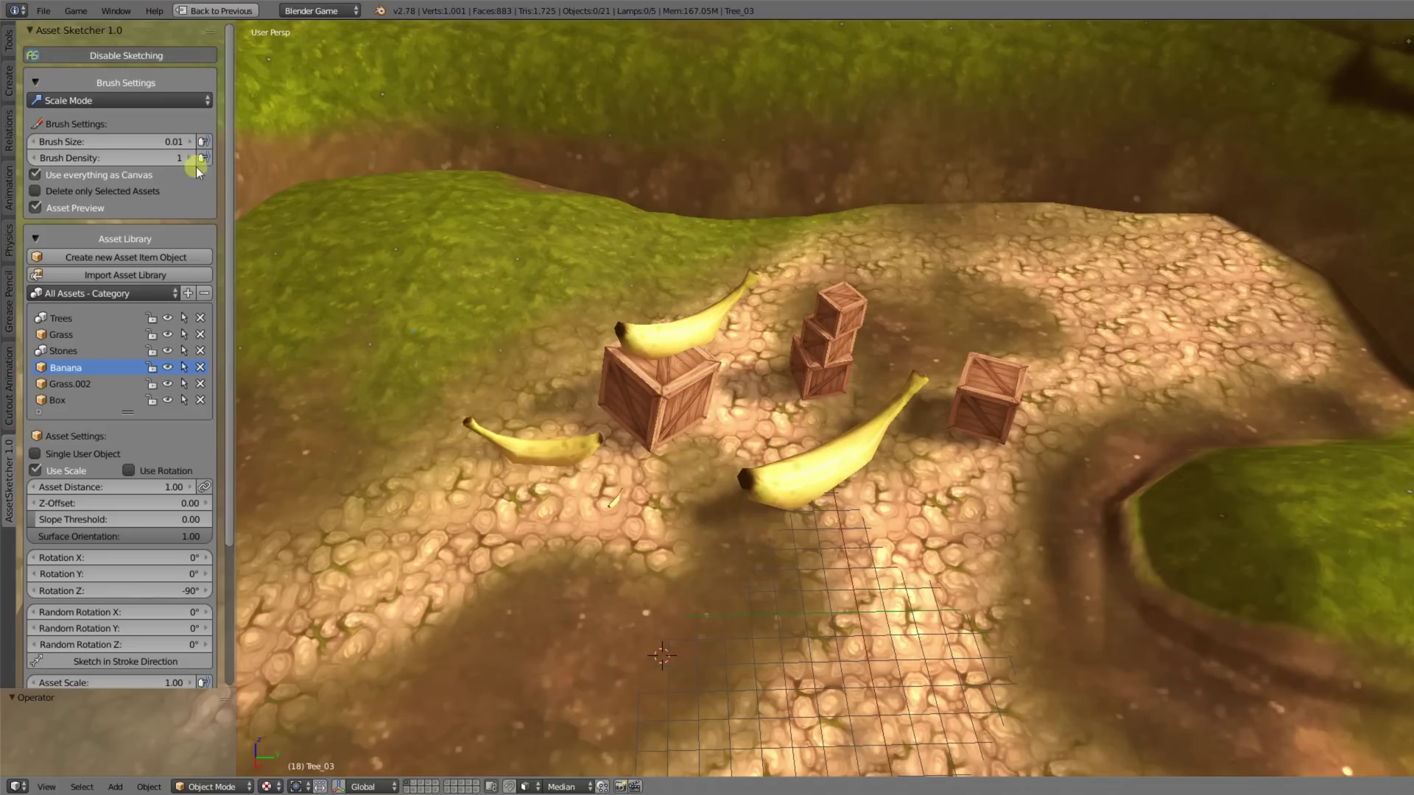
{"action": "left_click", "coordinate": [103, 56]}
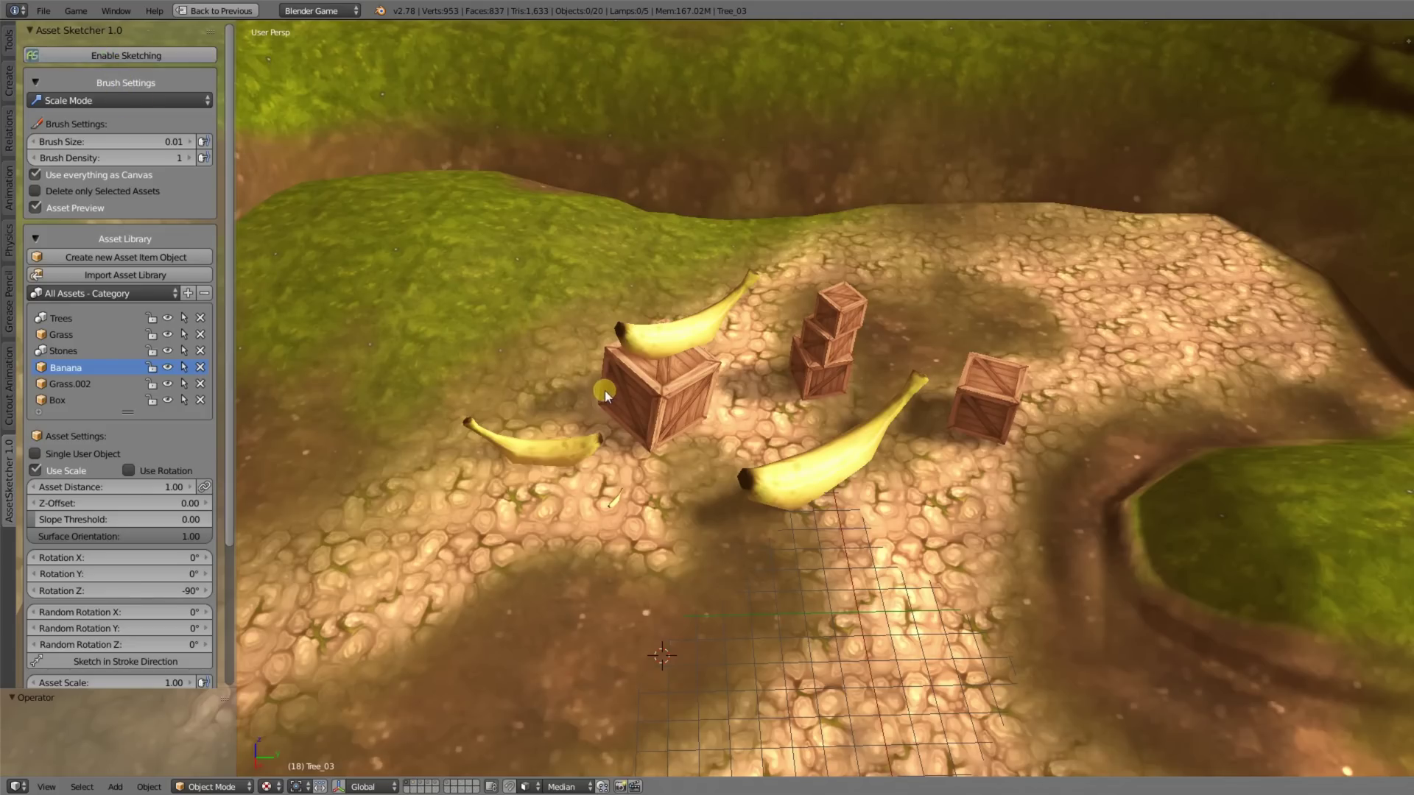
{"action": "middle_click_drag", "start_coordinate": [604, 390], "coordinate": [944, 385]}
{"action": "middle_click_drag", "start_coordinate": [527, 391], "coordinate": [633, 353]}
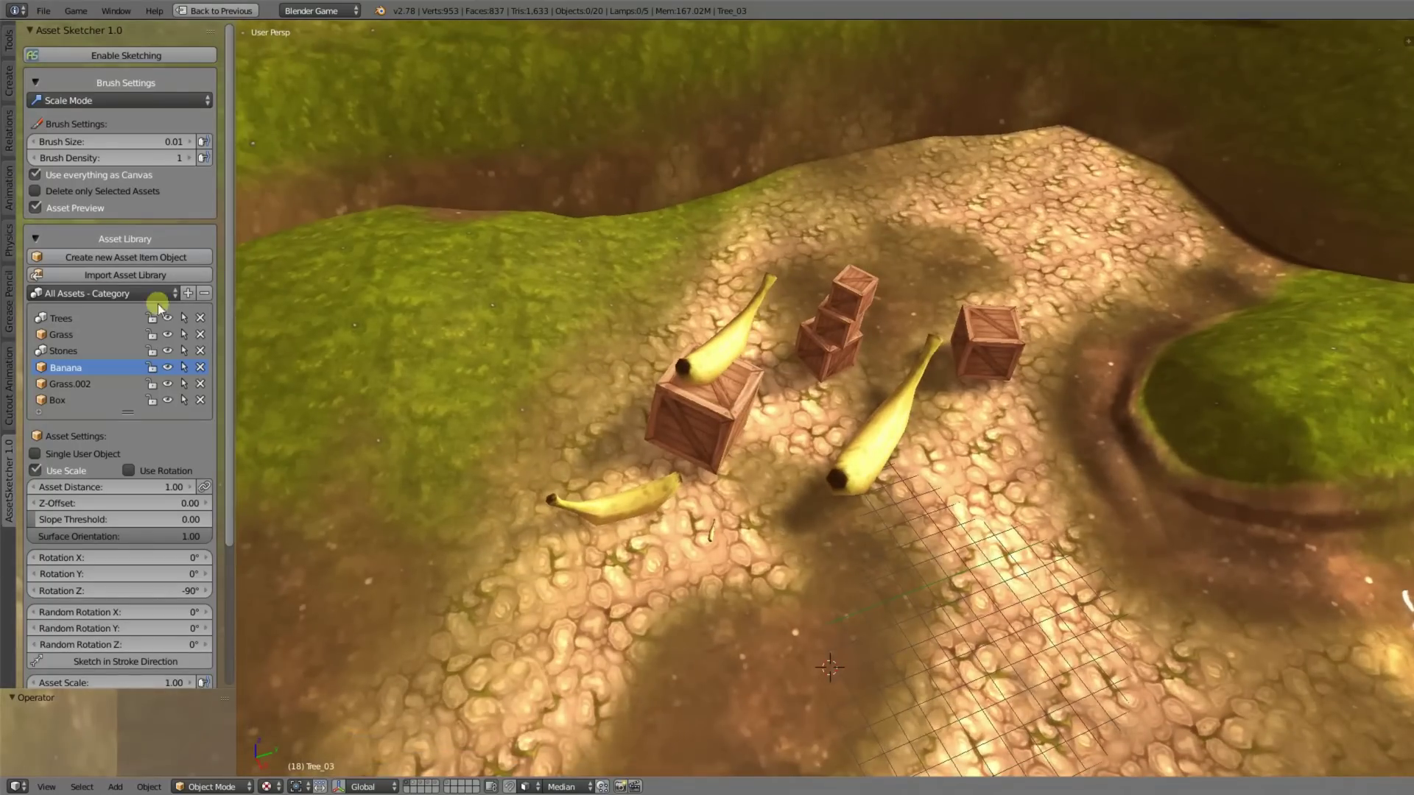
Add a new asset category named Trees to the asset library.
{"action": "left_click", "coordinate": [120, 294]}
{"action": "left_click", "coordinate": [188, 293]}
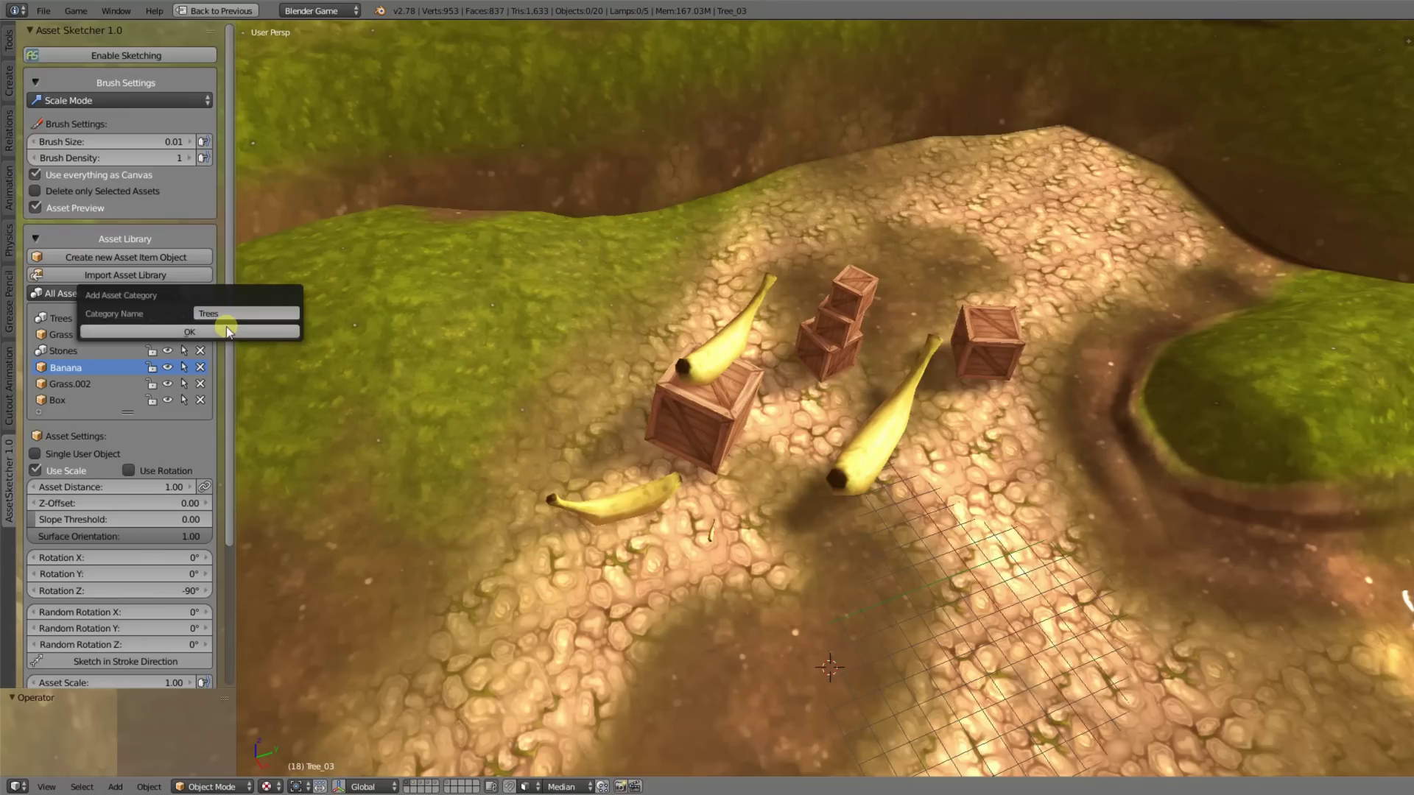
{"action": "left_click", "coordinate": [229, 331]}
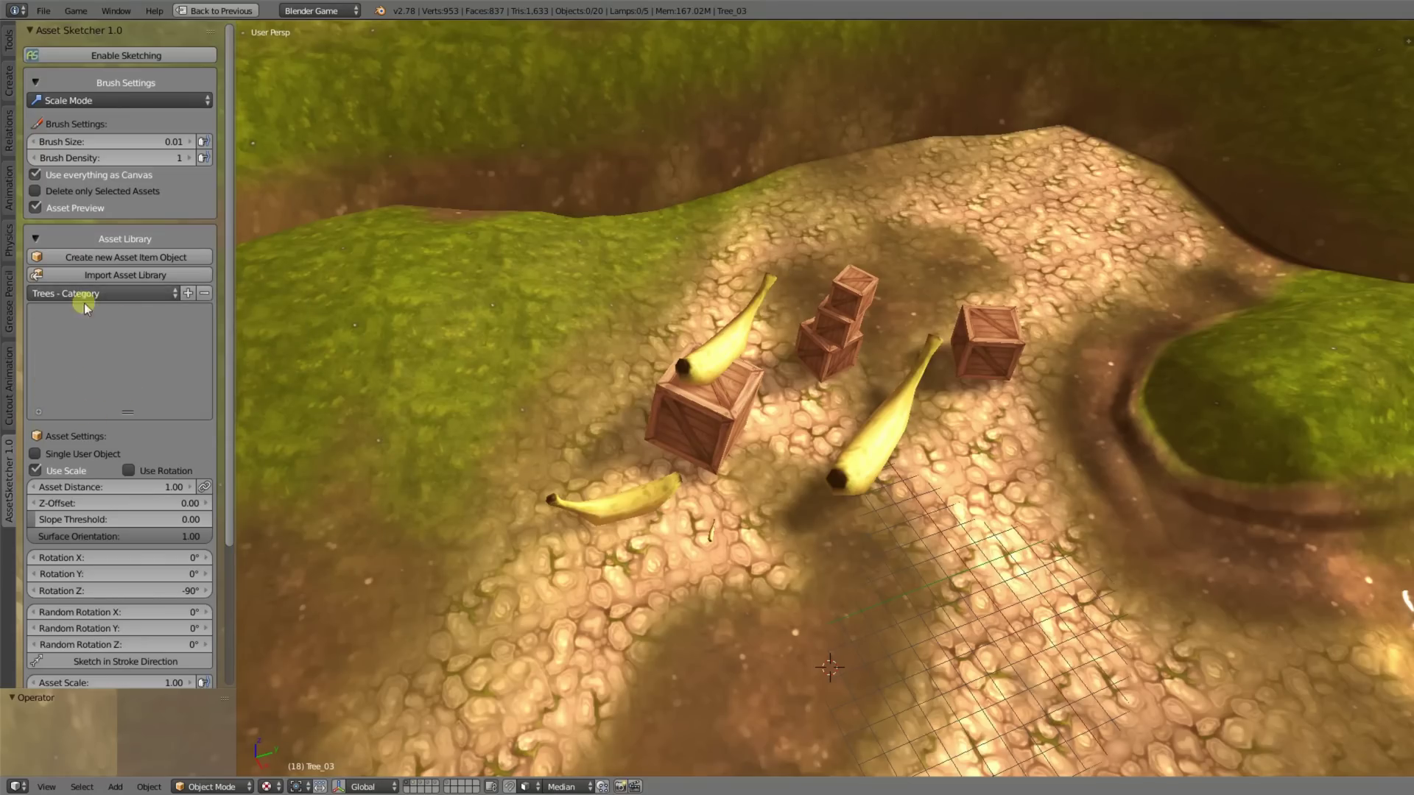
From the All Assets category, add the Grass asset to the Trees category and display that category's contents.
{"action": "left_click", "coordinate": [134, 297]}
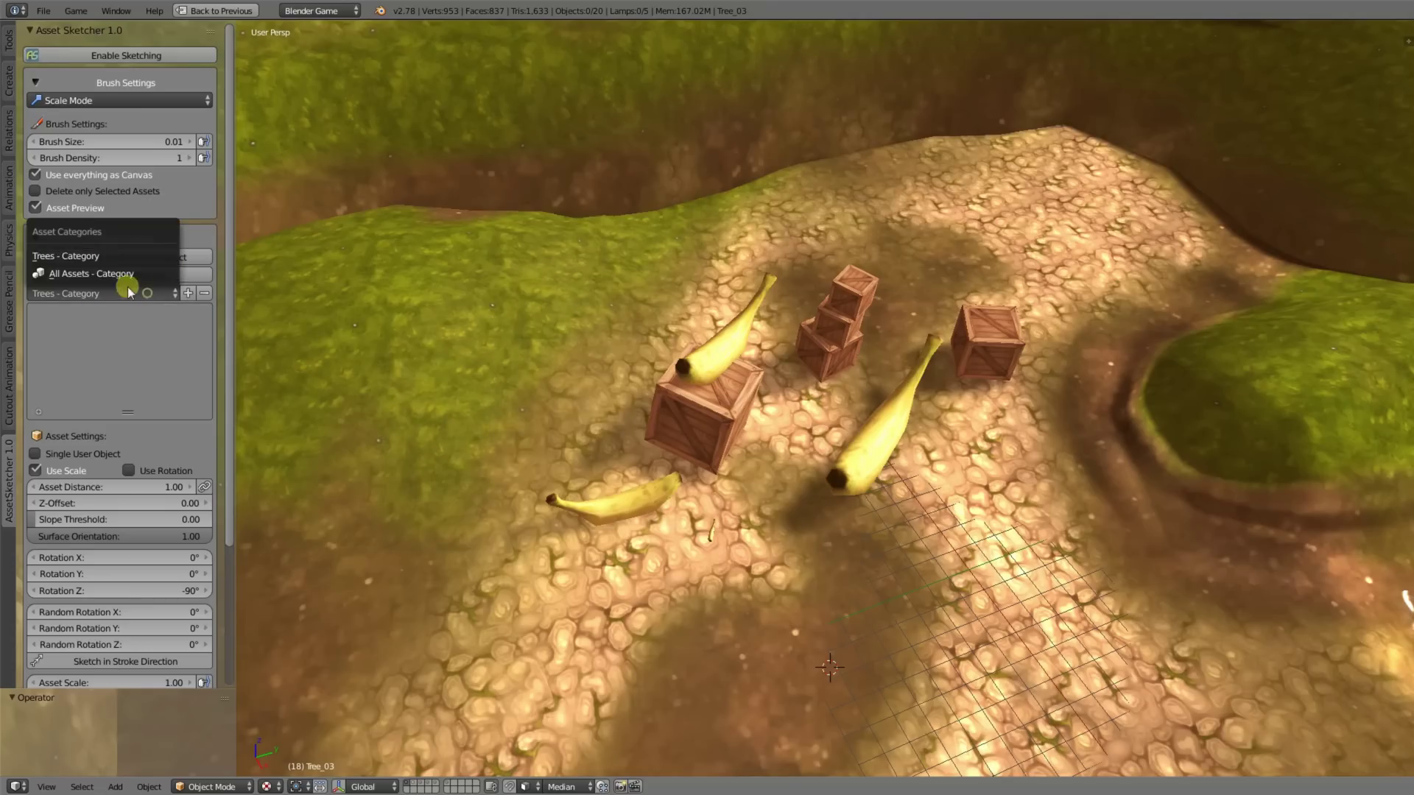
{"action": "left_click", "coordinate": [97, 274]}
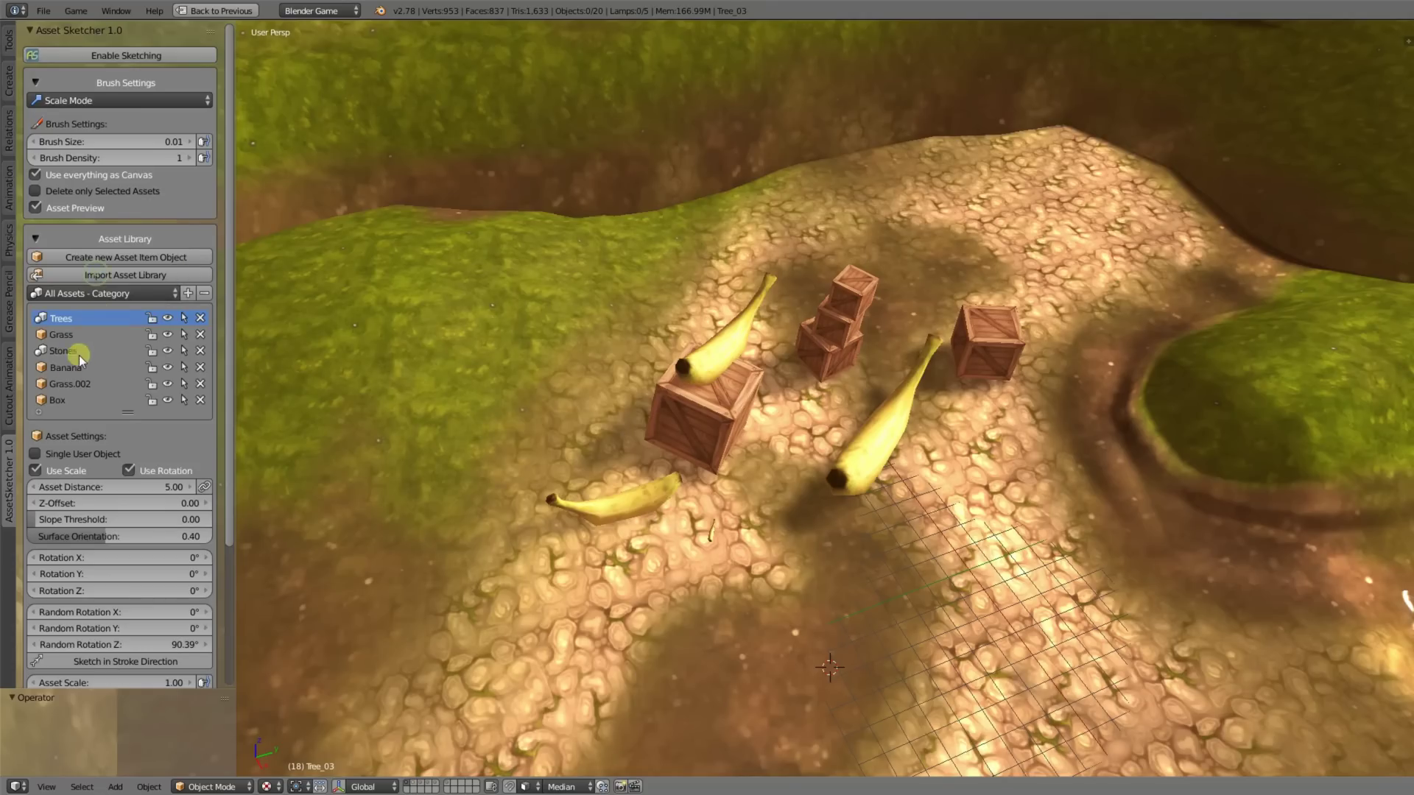
{"action": "left_click", "coordinate": [63, 335]}
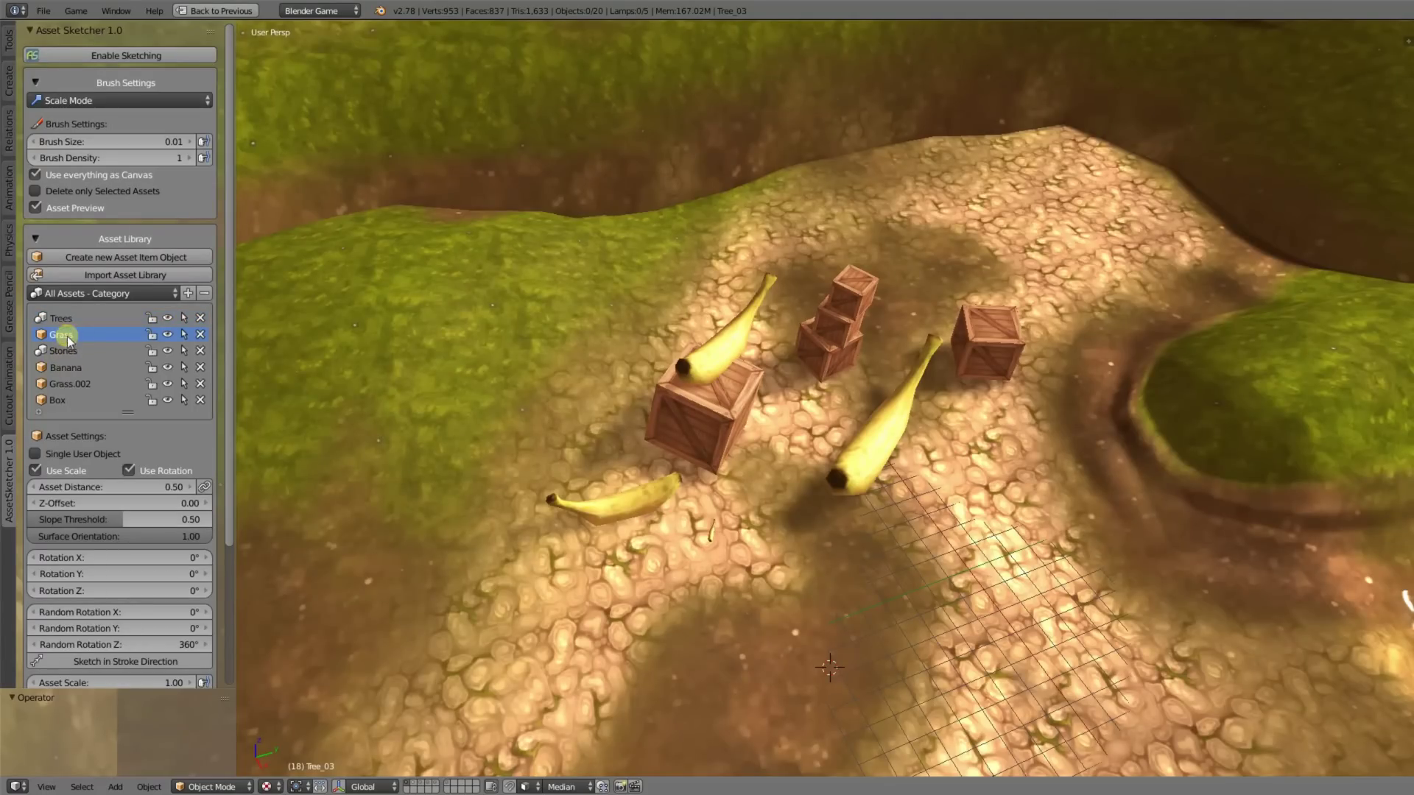
{"action": "scroll", "coordinate": [122, 597], "scroll_direction": "down", "scroll_amount": 5}
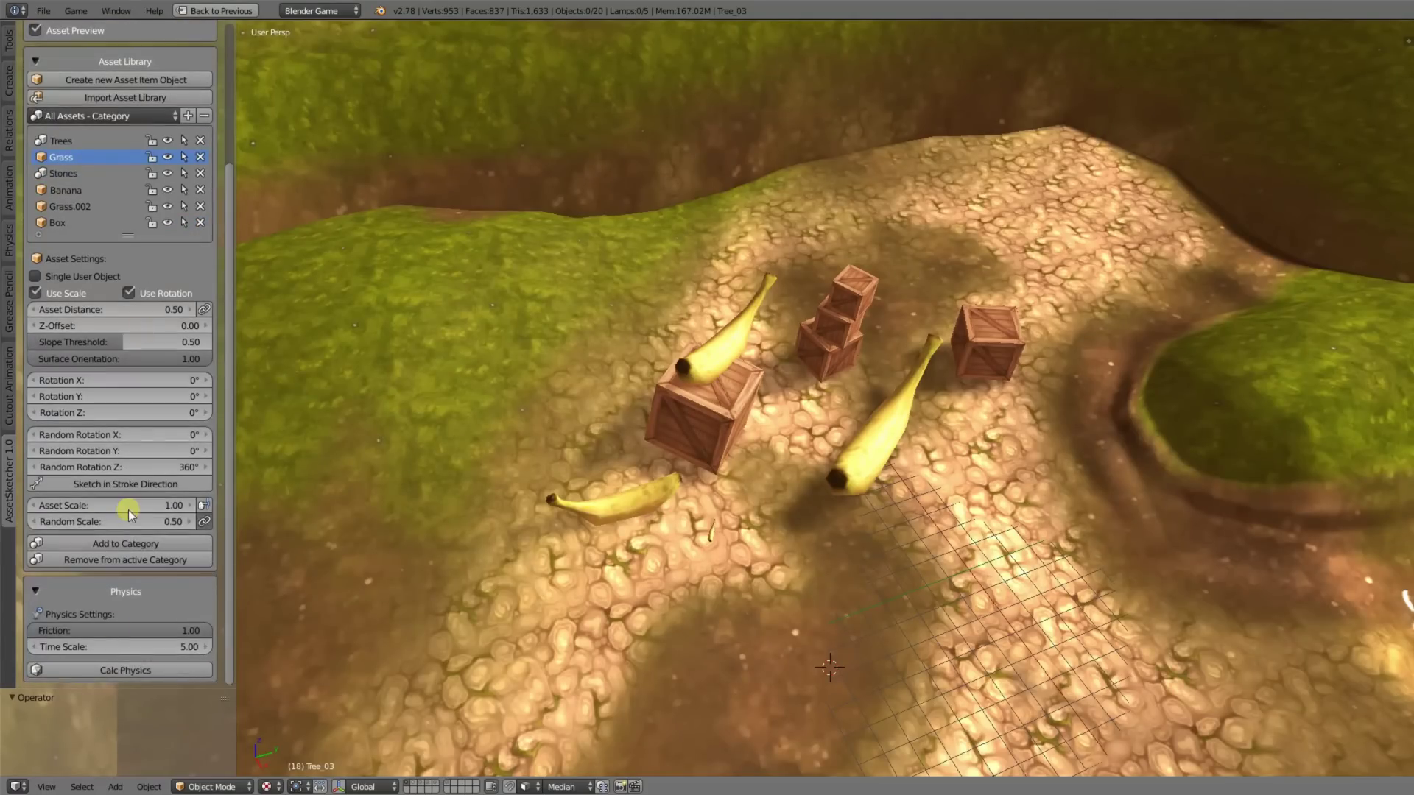
{"action": "left_click", "coordinate": [104, 544]}
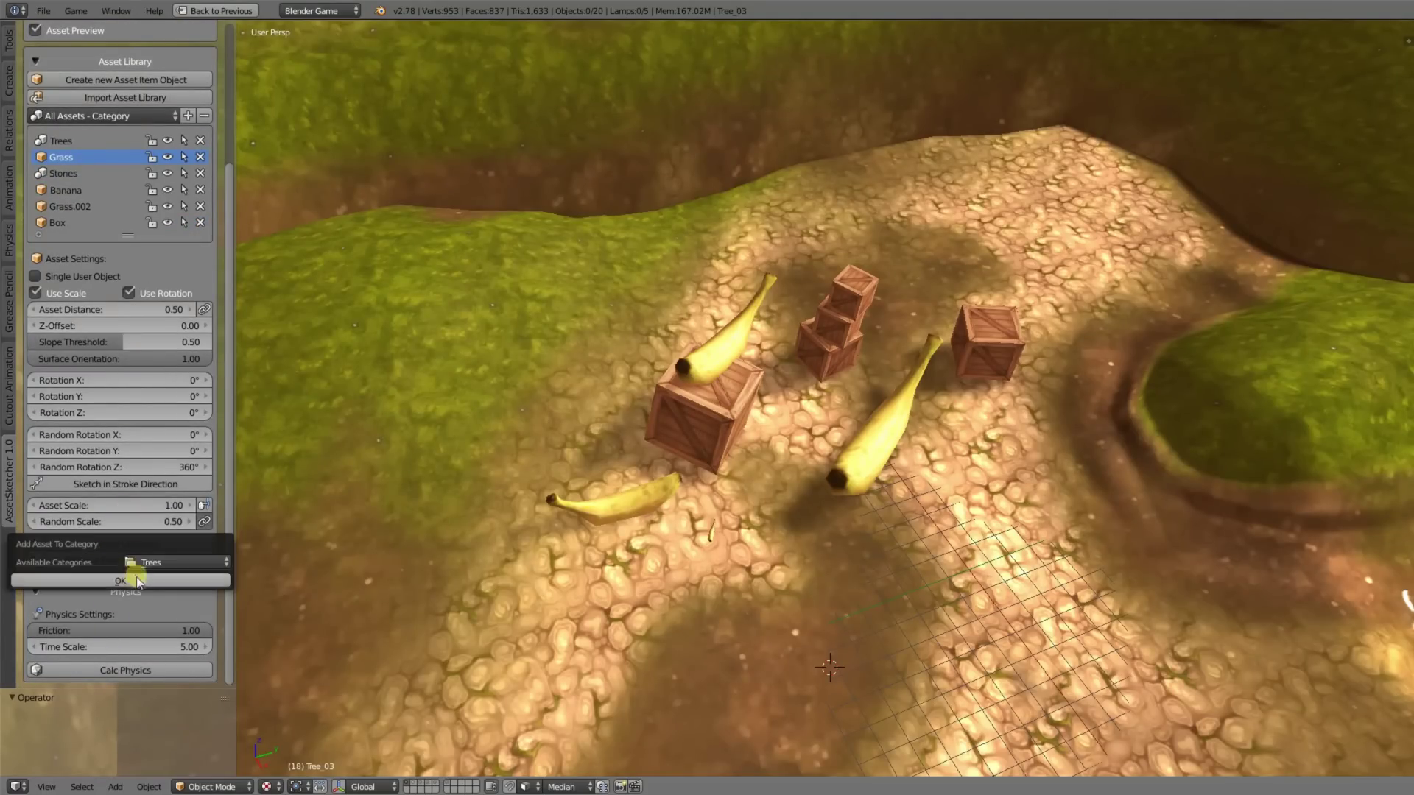
{"action": "left_click", "coordinate": [133, 576]}
{"action": "scroll", "coordinate": [133, 193], "scroll_direction": "up", "scroll_amount": 5}
{"action": "left_click", "coordinate": [105, 281]}
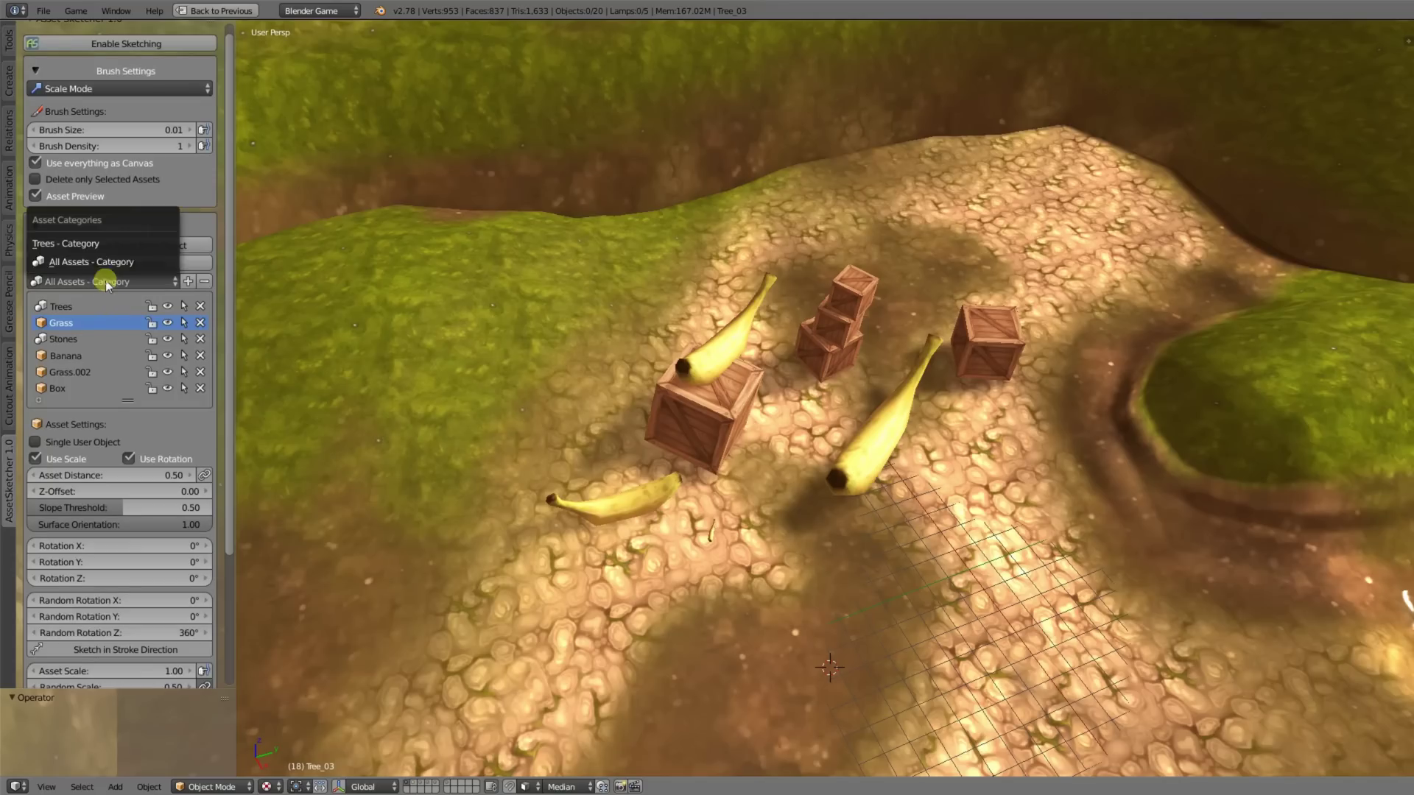
{"action": "left_click", "coordinate": [96, 243]}
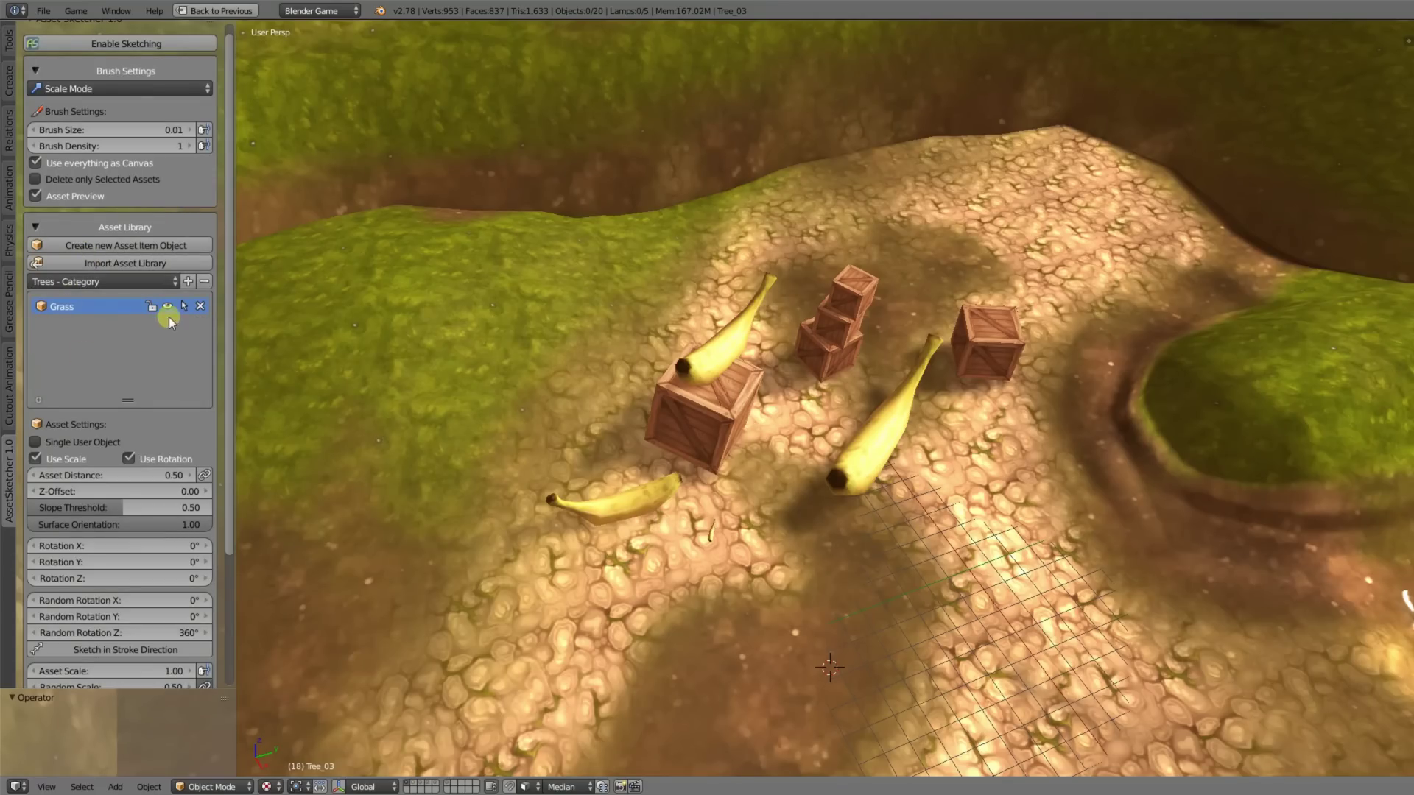
Add another asset category named Bushes to the asset library.
{"action": "scroll", "coordinate": [125, 398], "scroll_direction": "down", "scroll_amount": 4}
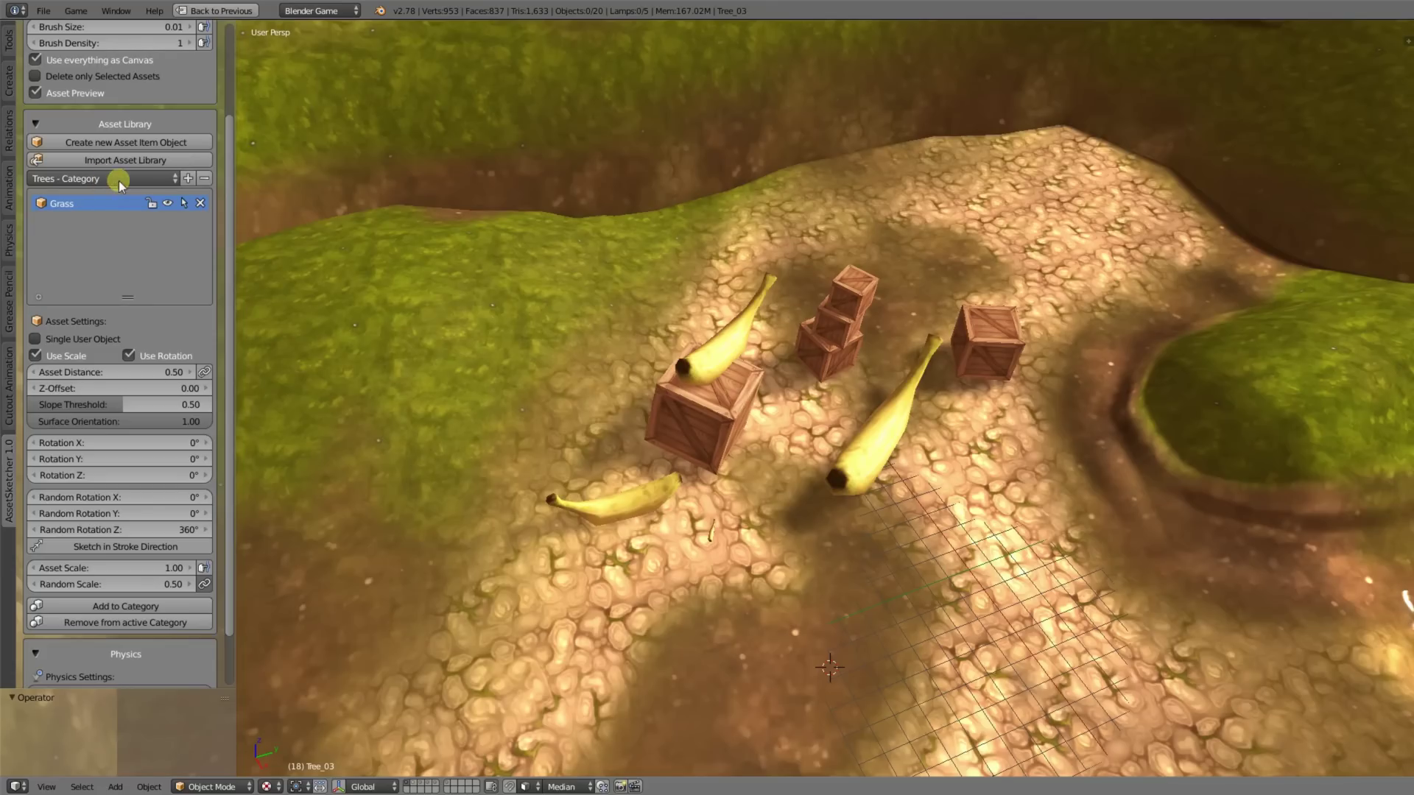
{"action": "left_click", "coordinate": [188, 179]}
{"action": "left_click", "coordinate": [214, 197]}
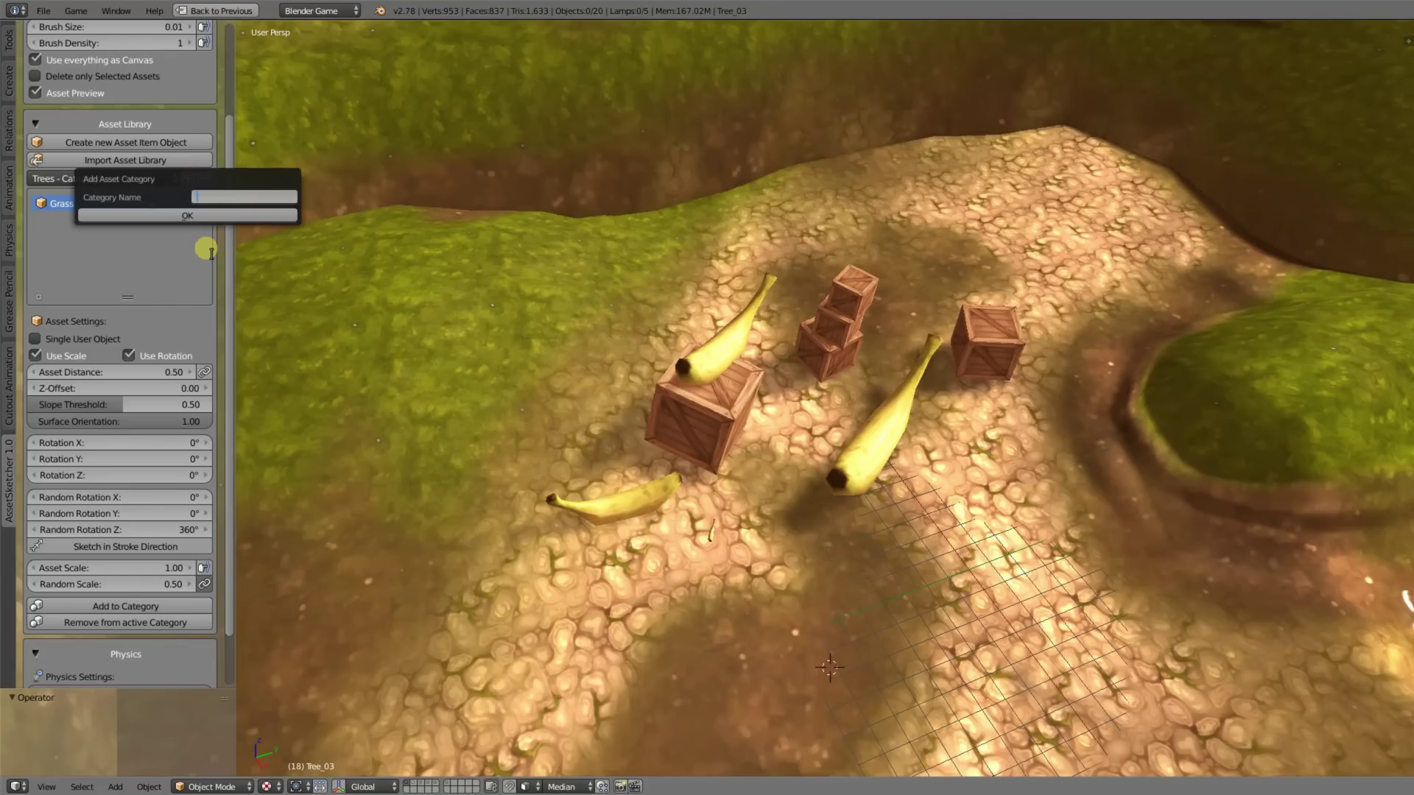
{"action": "key", "text": "Return"}
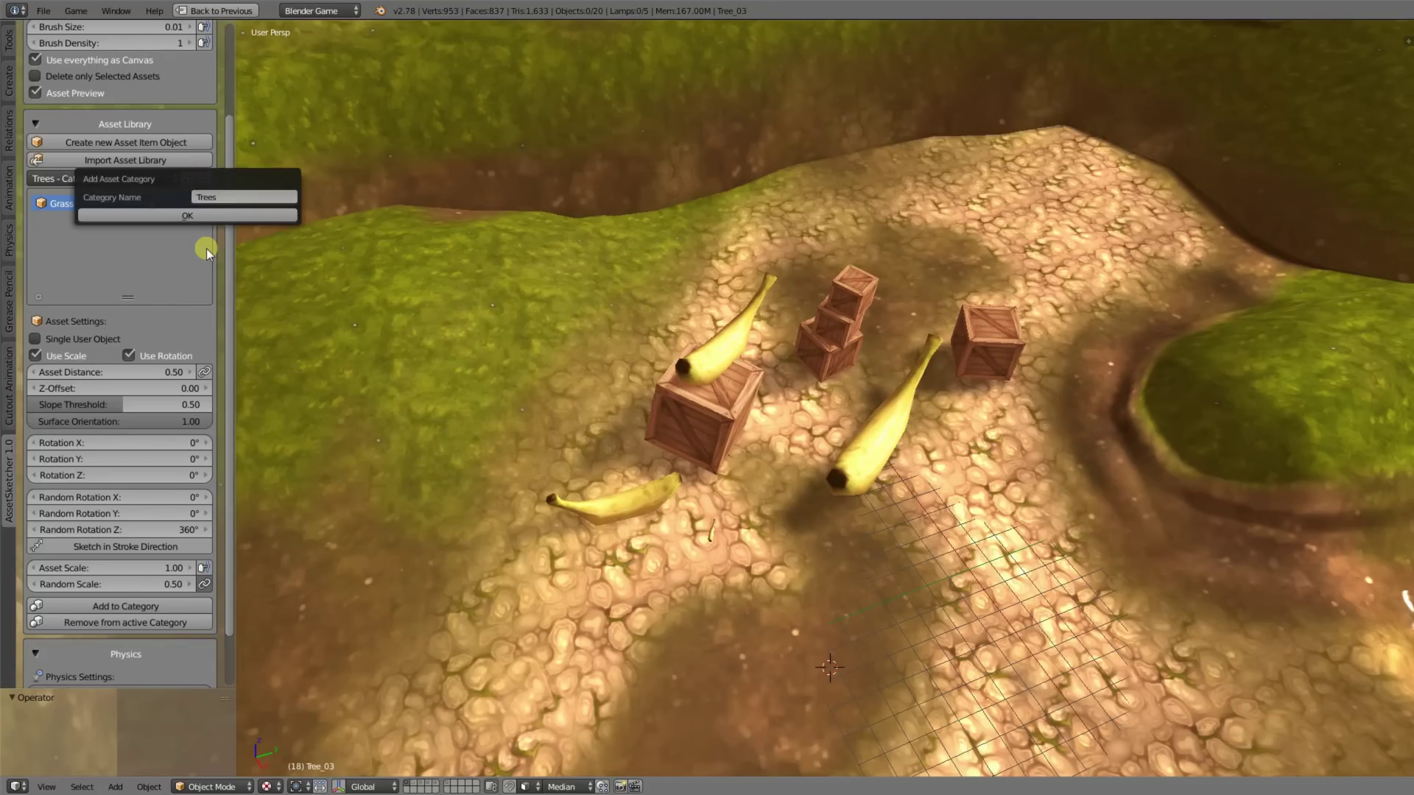
{"action": "left_click", "coordinate": [221, 195]}
{"action": "left_click", "coordinate": [144, 213]}
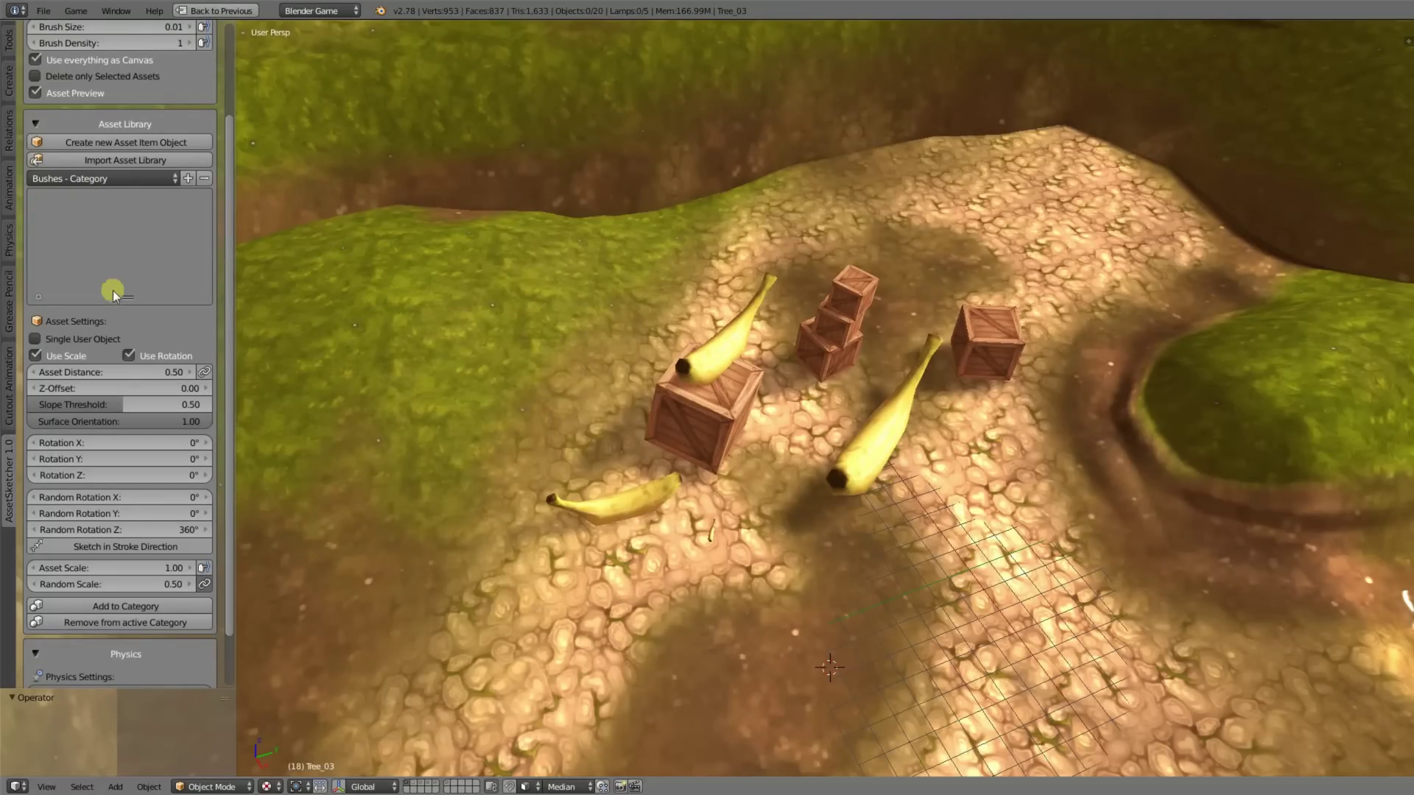
Return to the All Assets category and add the Grass asset to the Bushes category.
{"action": "left_click", "coordinate": [126, 177]}
{"action": "left_click", "coordinate": [82, 159]}
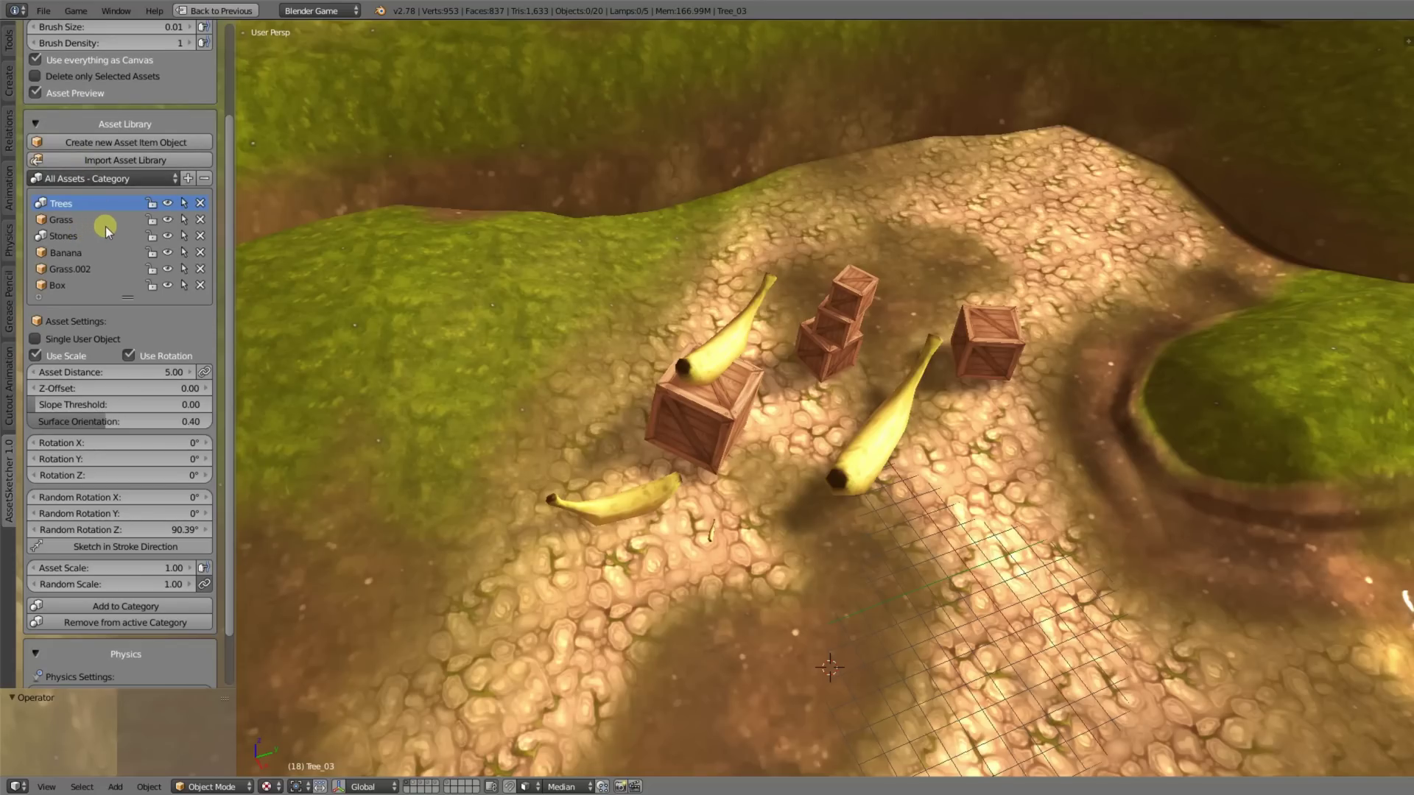
{"action": "left_click", "coordinate": [66, 220]}
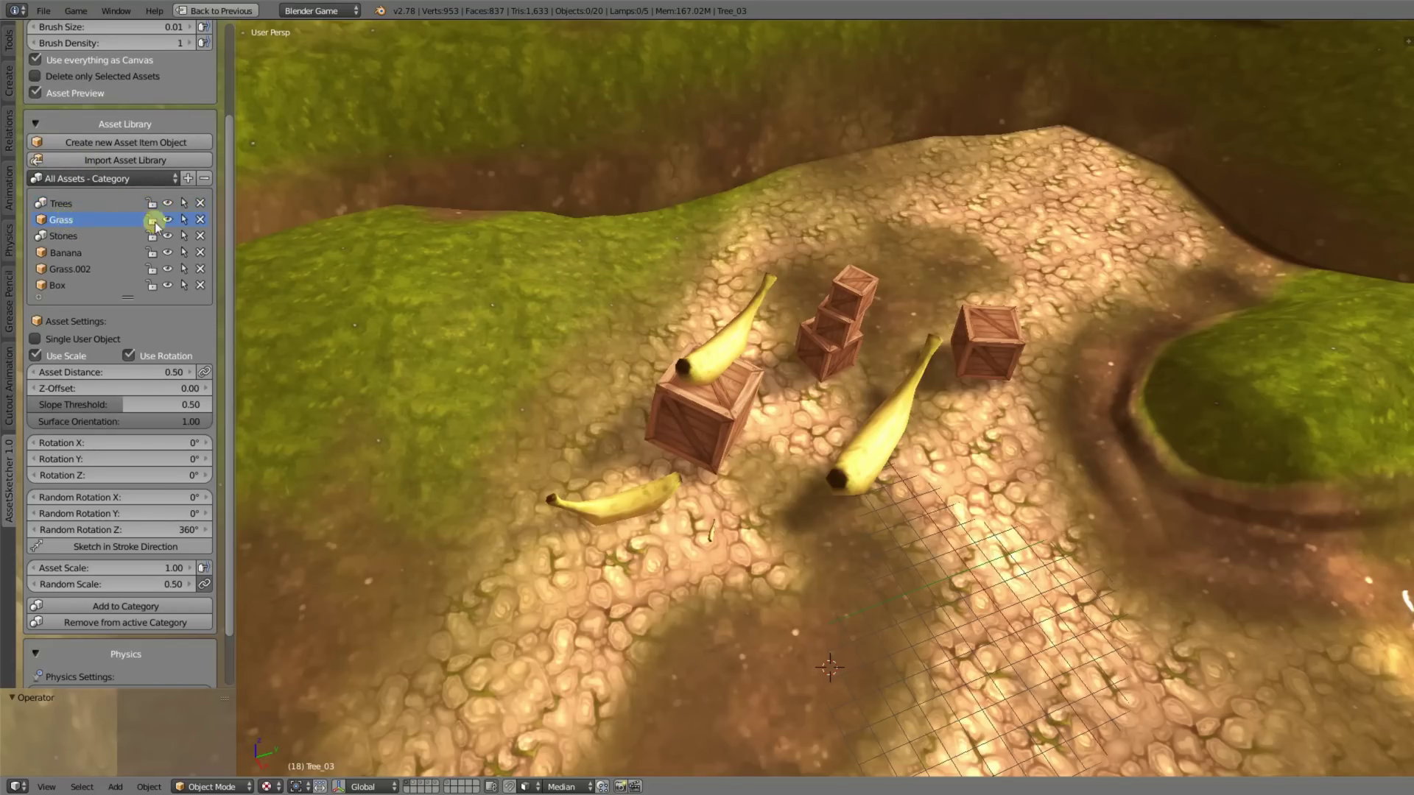
{"action": "left_click", "coordinate": [98, 604]}
{"action": "left_click", "coordinate": [138, 619]}
{"action": "left_click", "coordinate": [161, 580]}
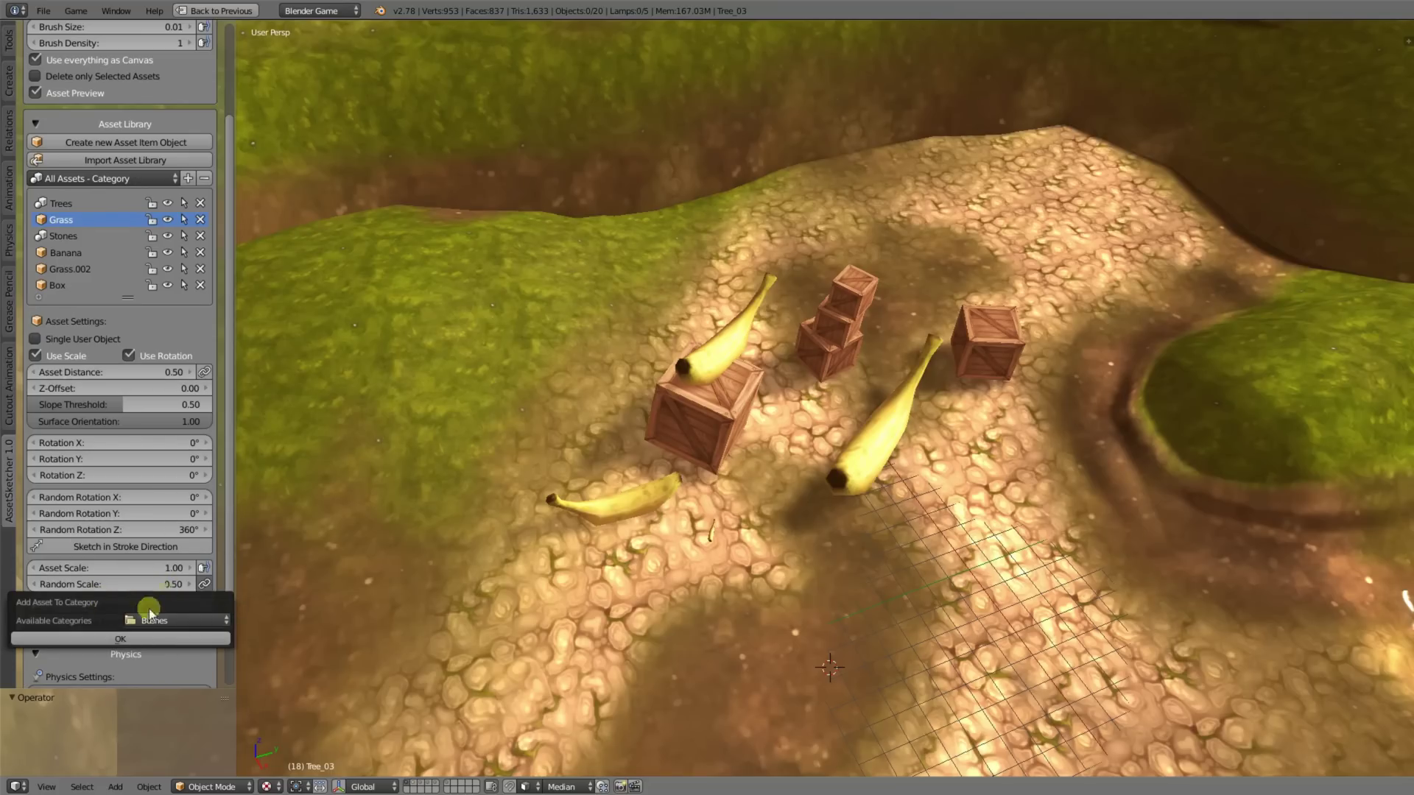
{"action": "left_click", "coordinate": [136, 640]}
Check the contents of the Trees and Bushes categories, and remove the Grass asset from Bushes.
{"action": "left_click", "coordinate": [111, 179]}
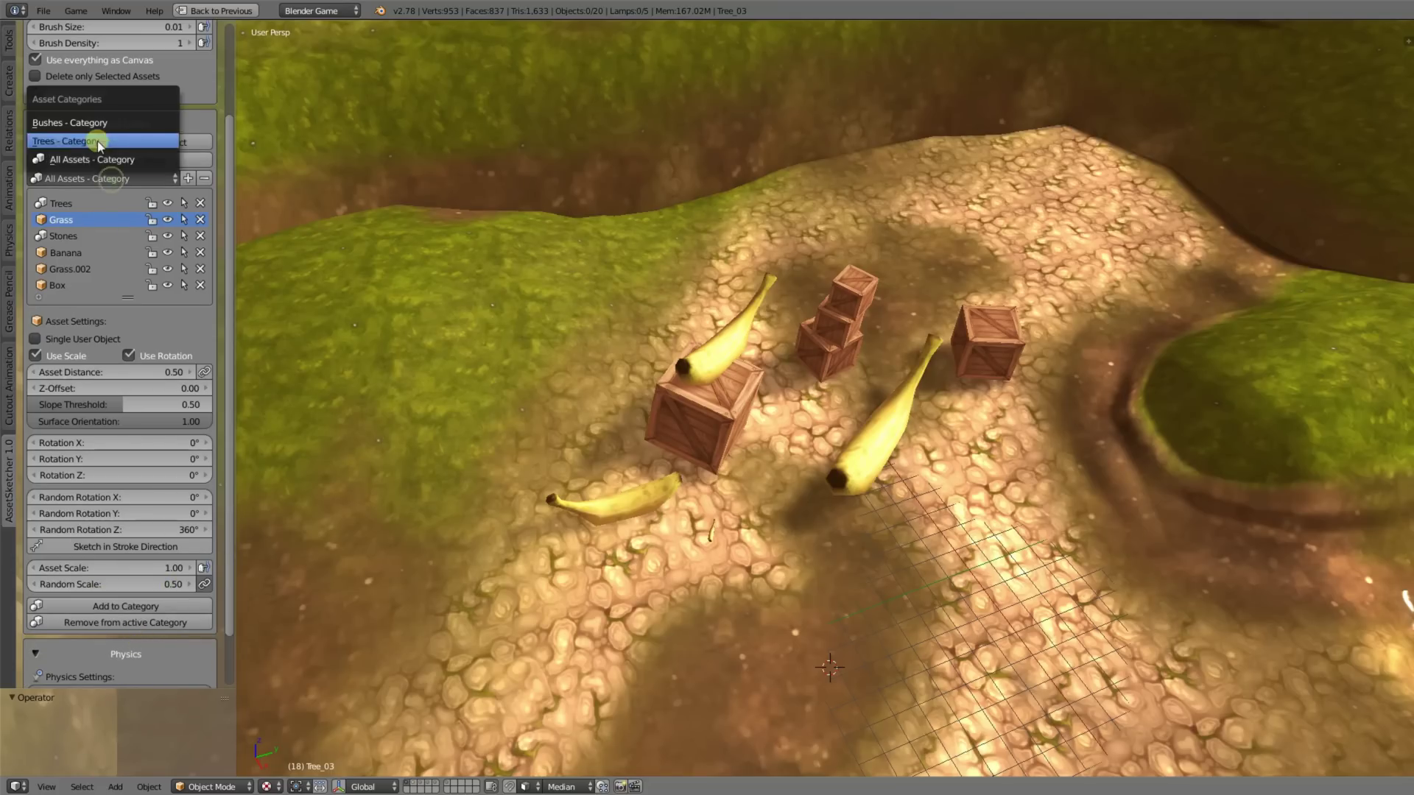
{"action": "left_click", "coordinate": [96, 140]}
{"action": "left_click", "coordinate": [95, 177]}
{"action": "left_click", "coordinate": [87, 122]}
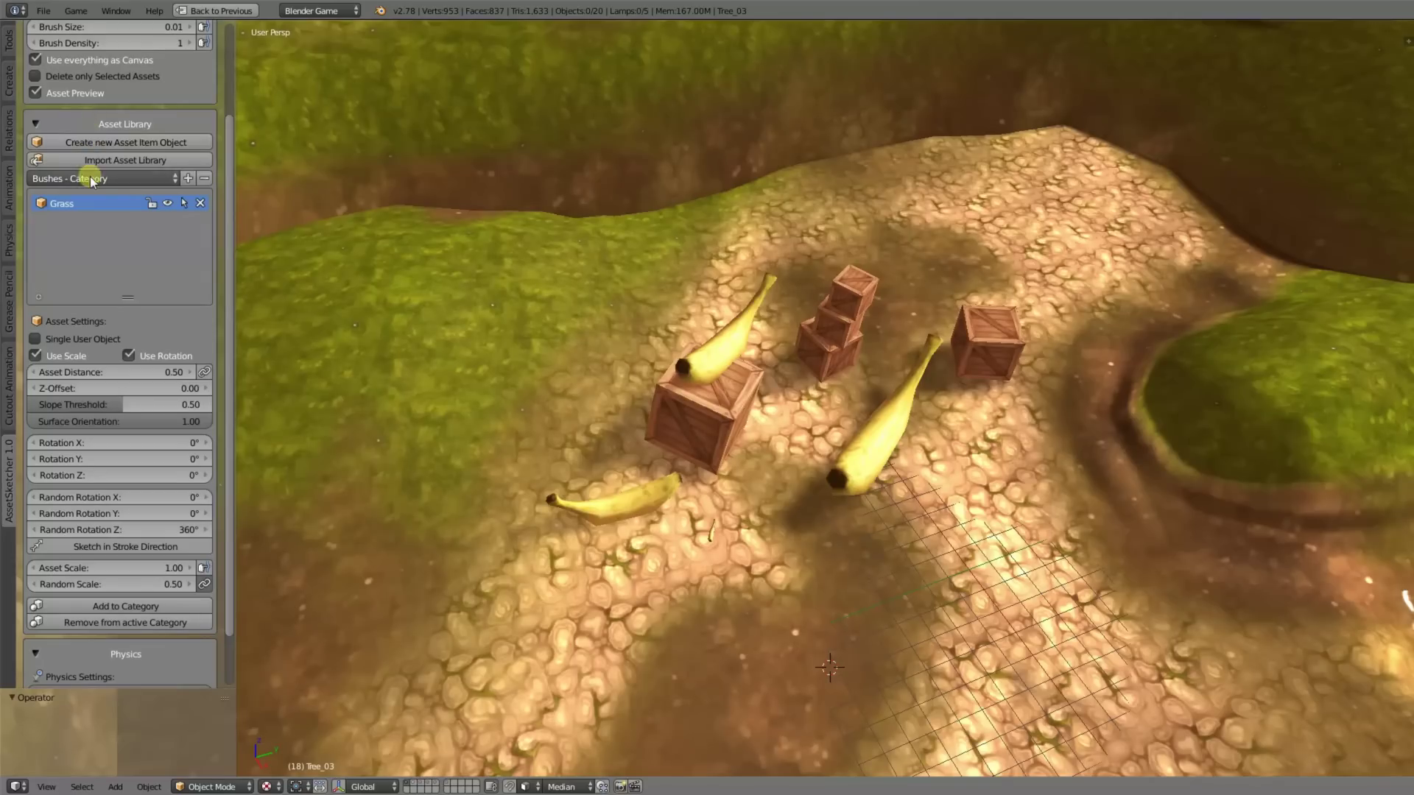
{"action": "left_click", "coordinate": [88, 178]}
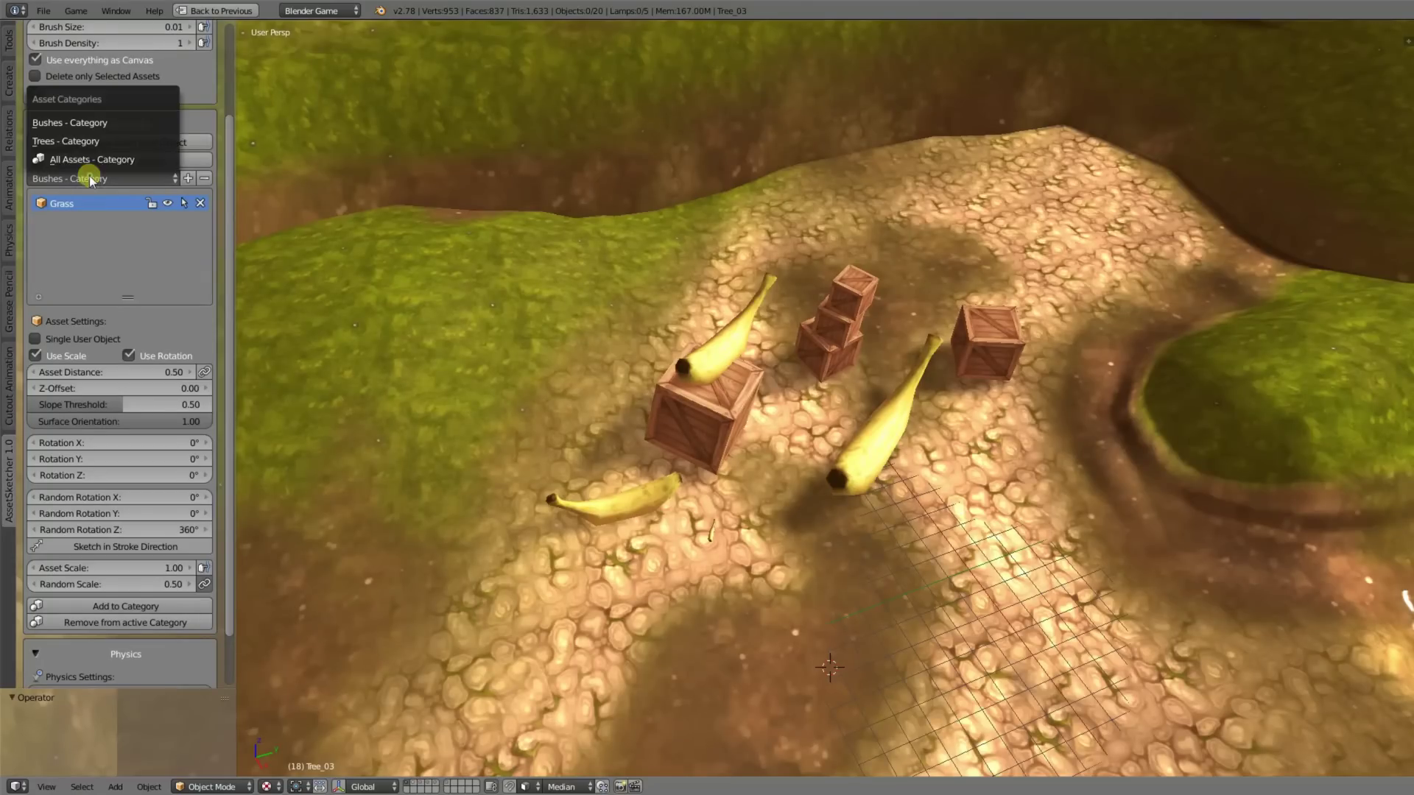
{"action": "left_click", "coordinate": [128, 625]}
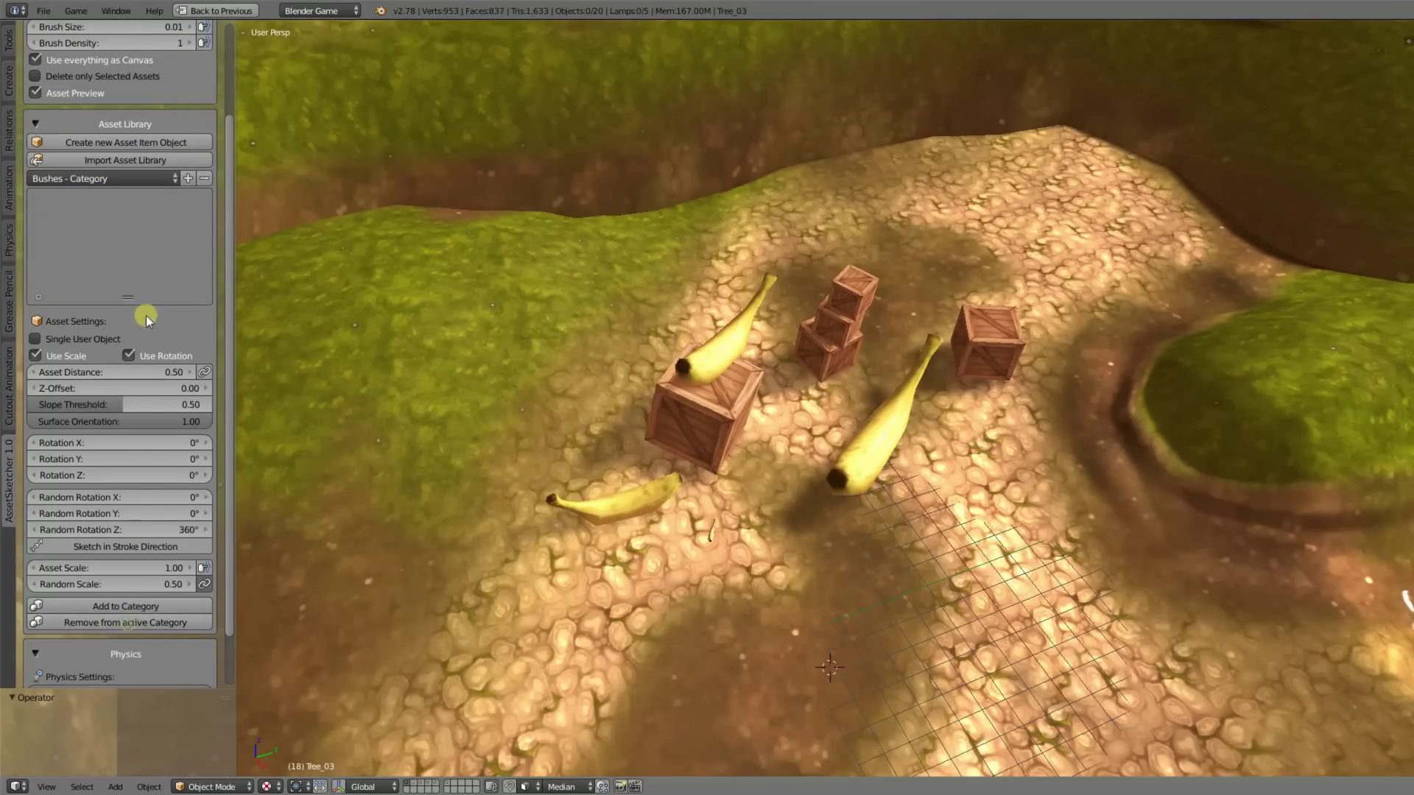
Delete the Bushes and Trees categories from the asset library.
{"action": "left_click", "coordinate": [200, 180]}
{"action": "left_click", "coordinate": [203, 180]}
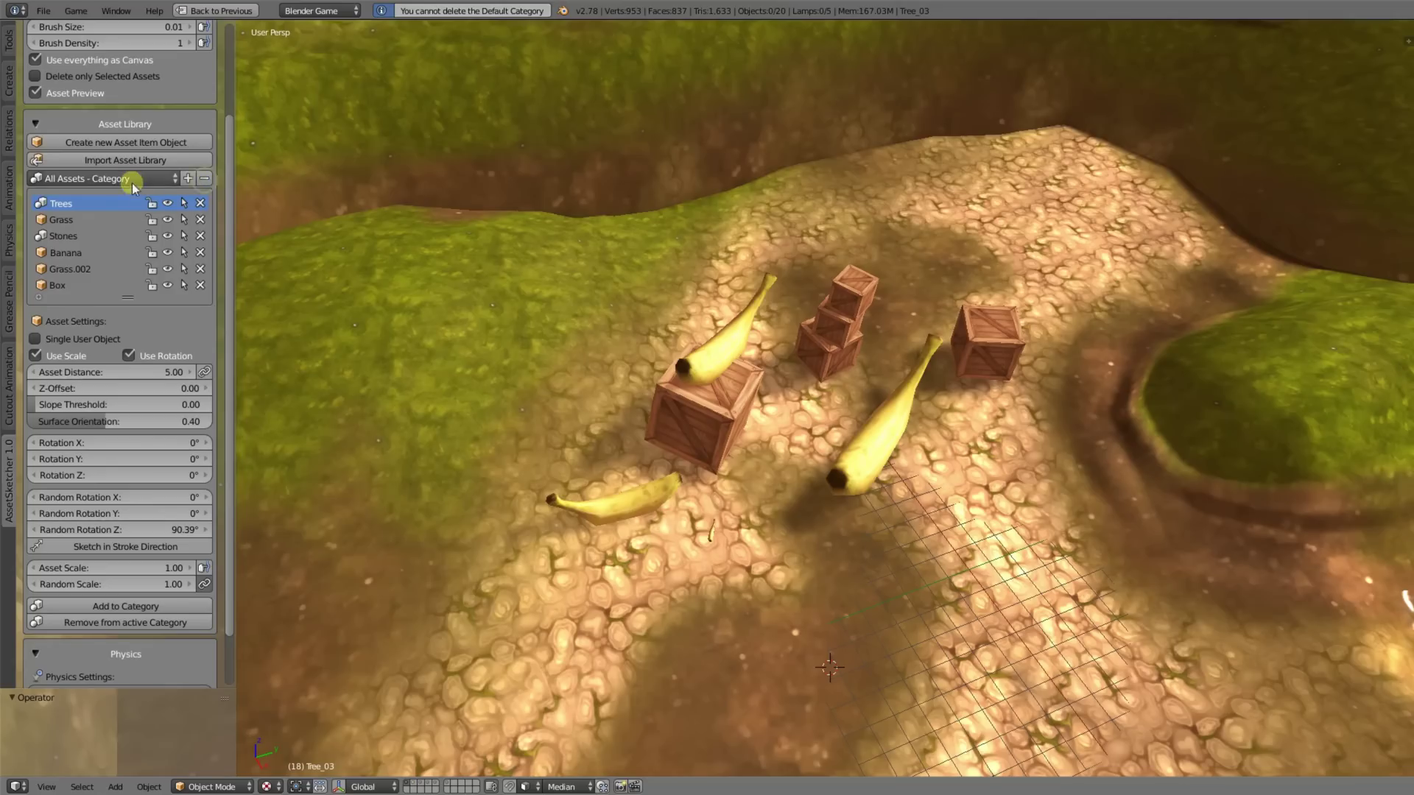
{"action": "left_click", "coordinate": [133, 177]}
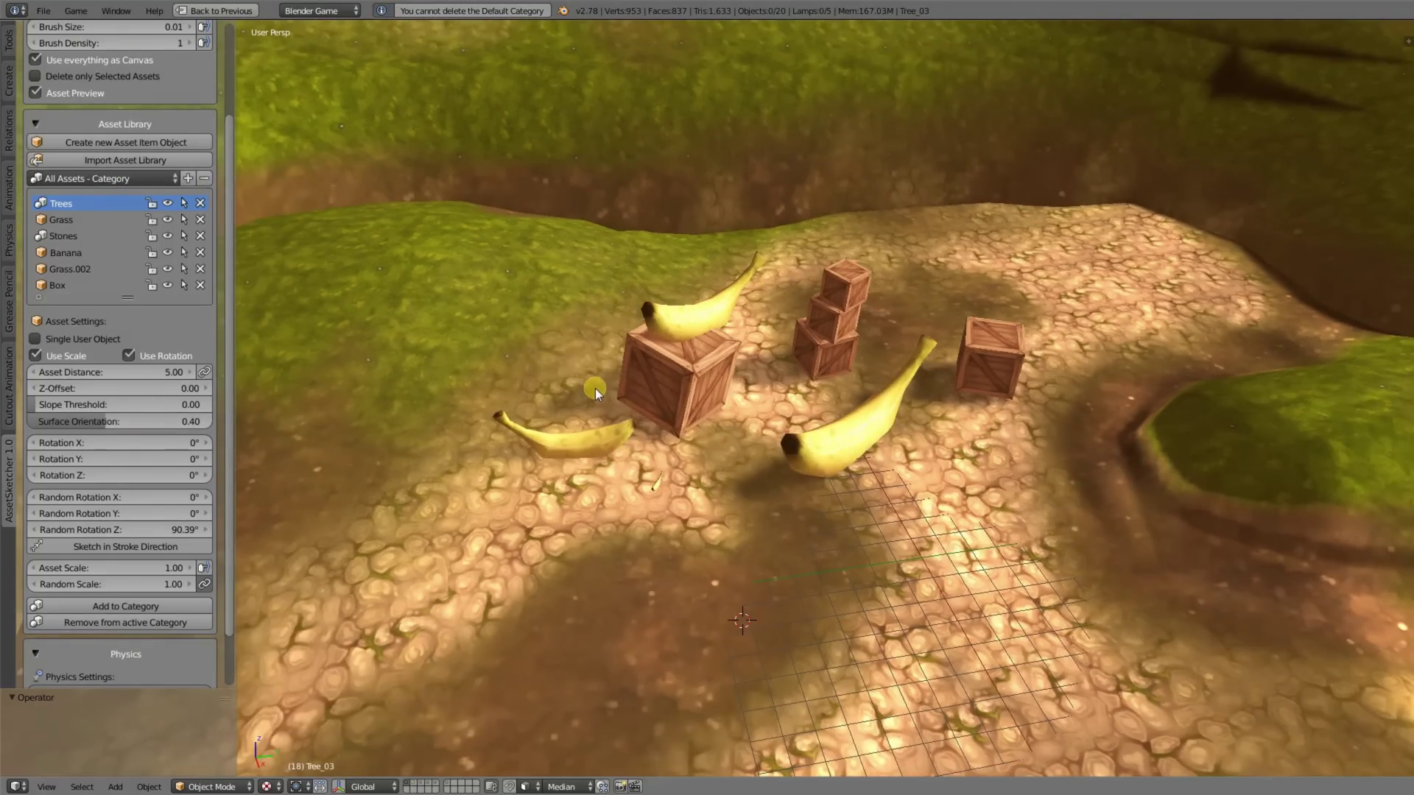
Save the scene over the existing file sketch_asset_demo_v1.0.0.blend.
{"action": "key", "text": "ctrl+s"}
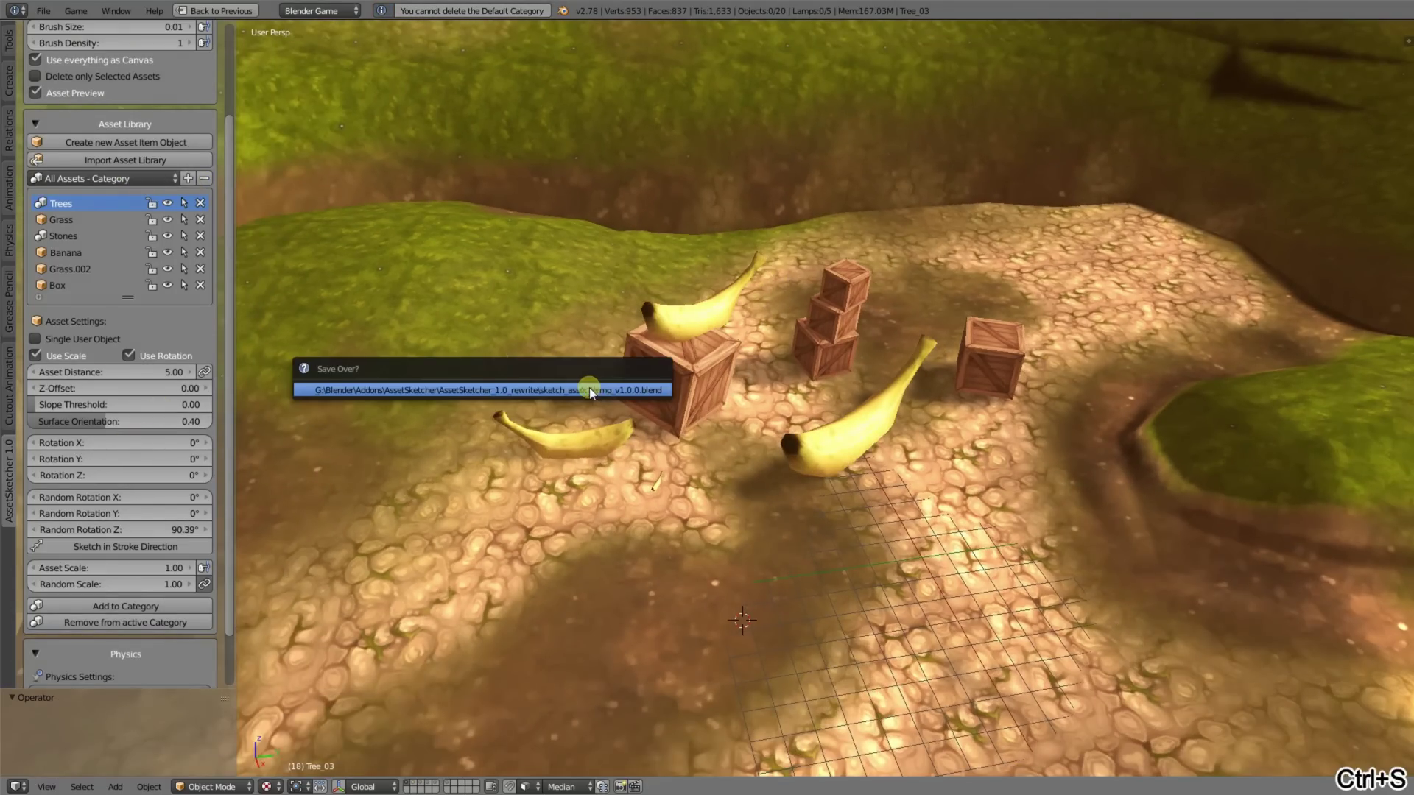
{"action": "left_click", "coordinate": [582, 385]}
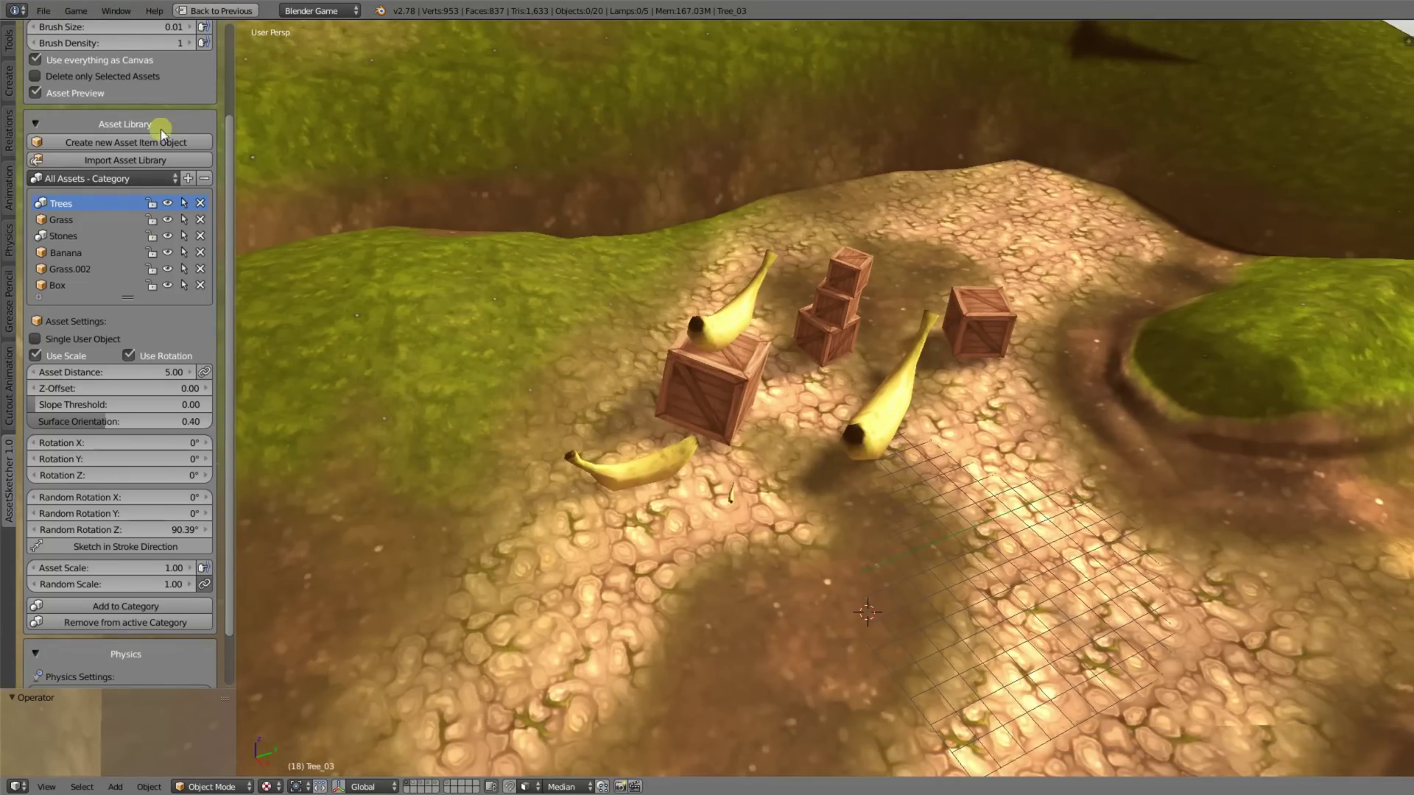
{"action": "middle_click_drag", "start_coordinate": [636, 355], "coordinate": [682, 346]}
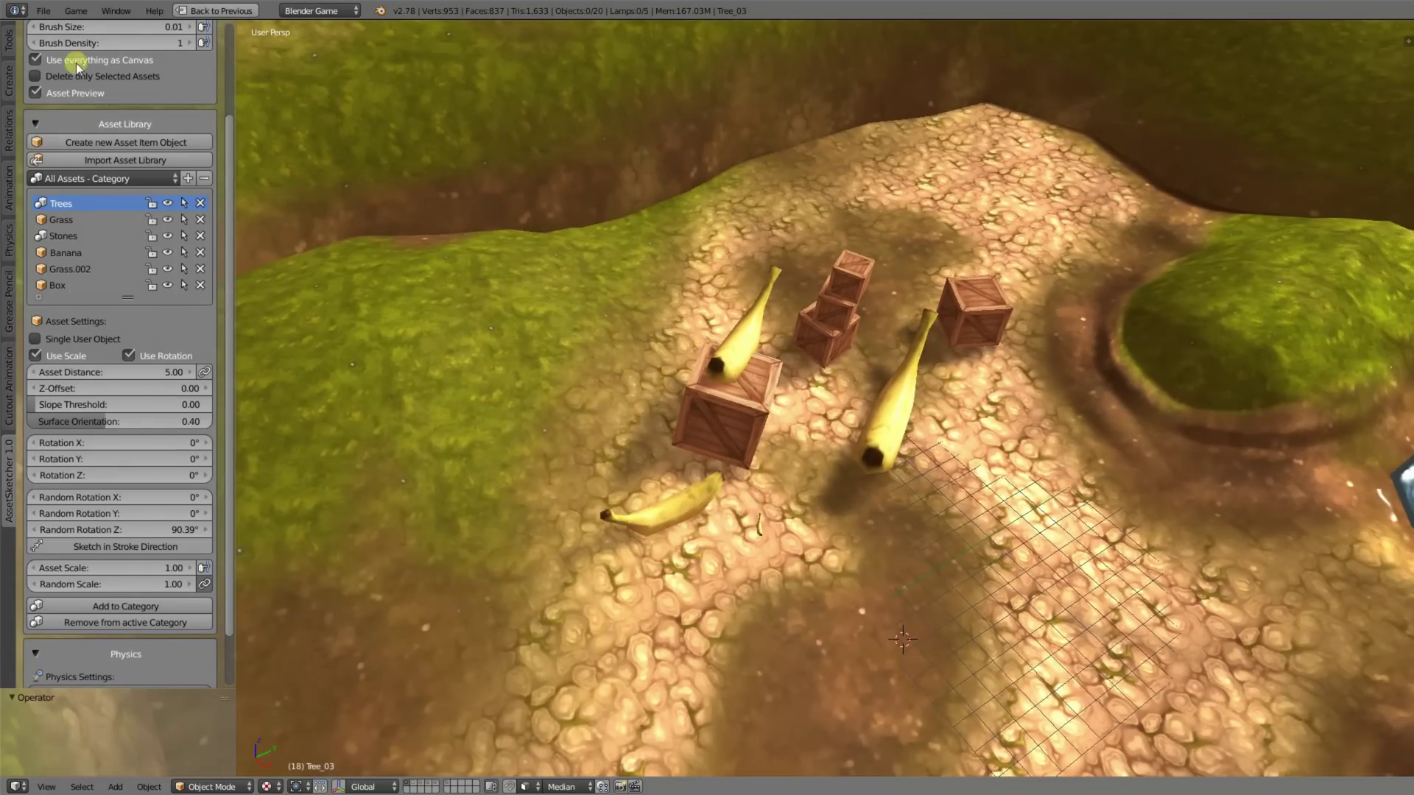
Start a new default file and delete all of its objects: the cube, camera and lamp.
{"action": "left_click", "coordinate": [43, 11]}
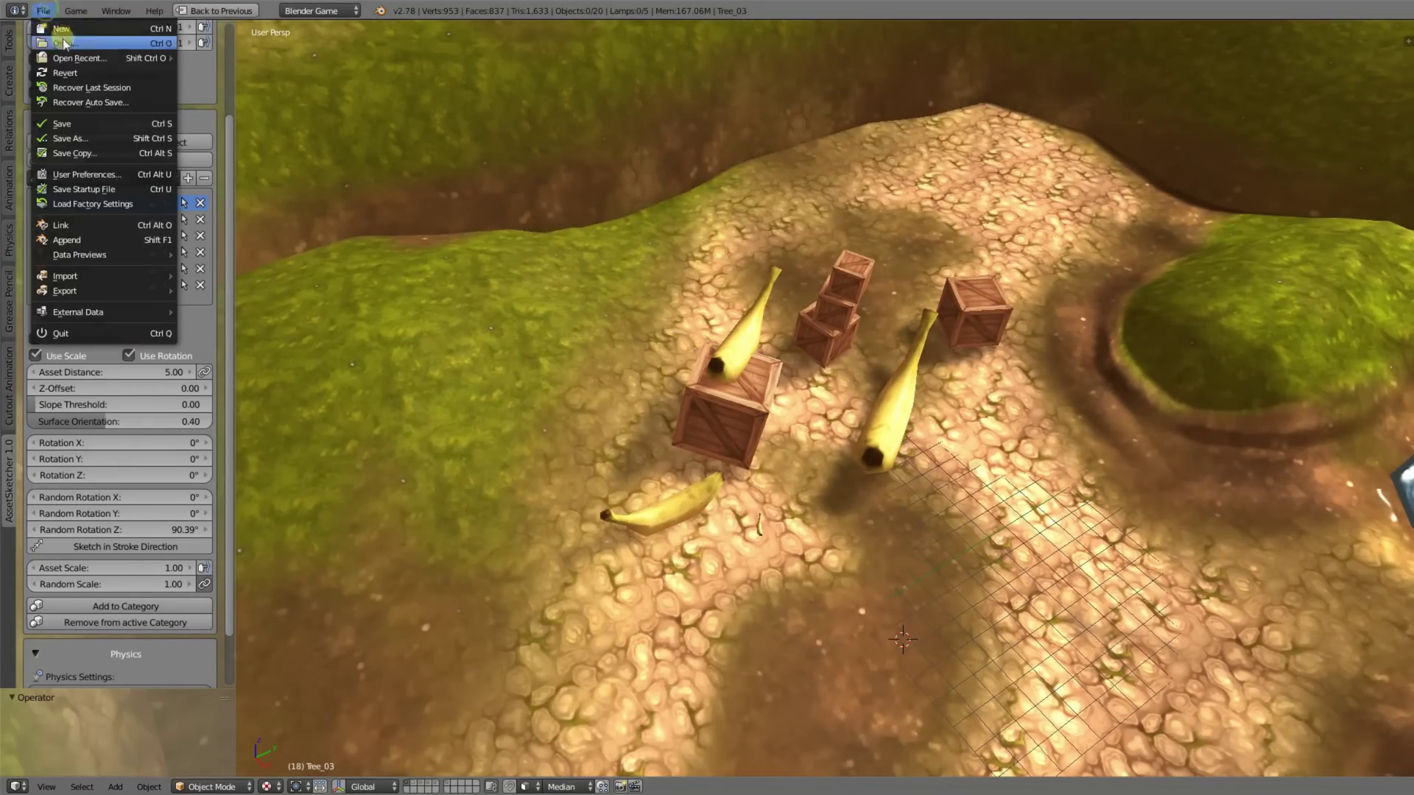
{"action": "key", "text": "ctrl+n"}
{"action": "left_click", "coordinate": [502, 399]}
{"action": "key", "text": "a"}
{"action": "key", "text": "a"}
{"action": "key", "text": "x"}
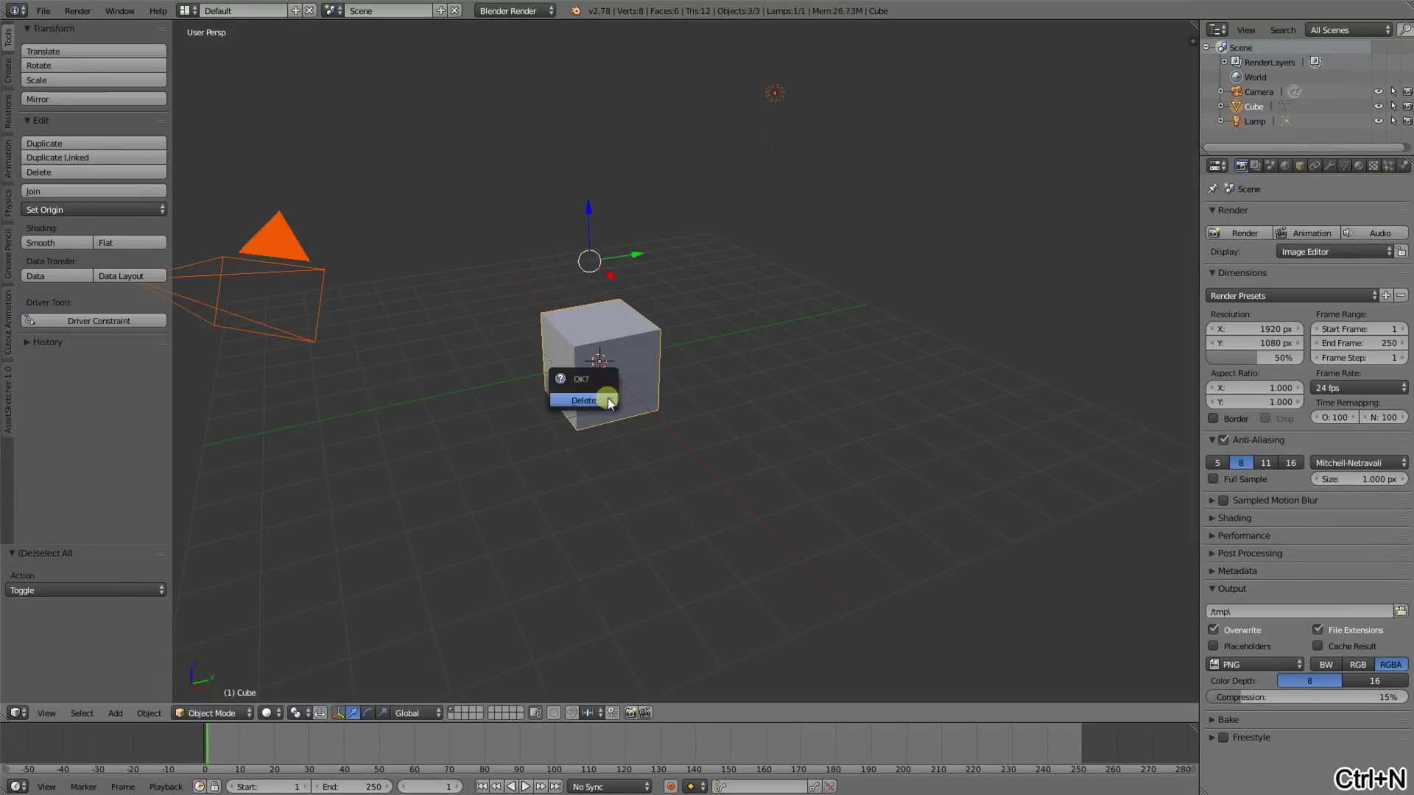
{"action": "left_click", "coordinate": [608, 400]}
Save the empty scene as my_scene.blend in the AssetSketcher_1.0_rewrite folder, overwriting the existing file.
{"action": "left_click", "coordinate": [43, 11]}
{"action": "left_click", "coordinate": [70, 104]}
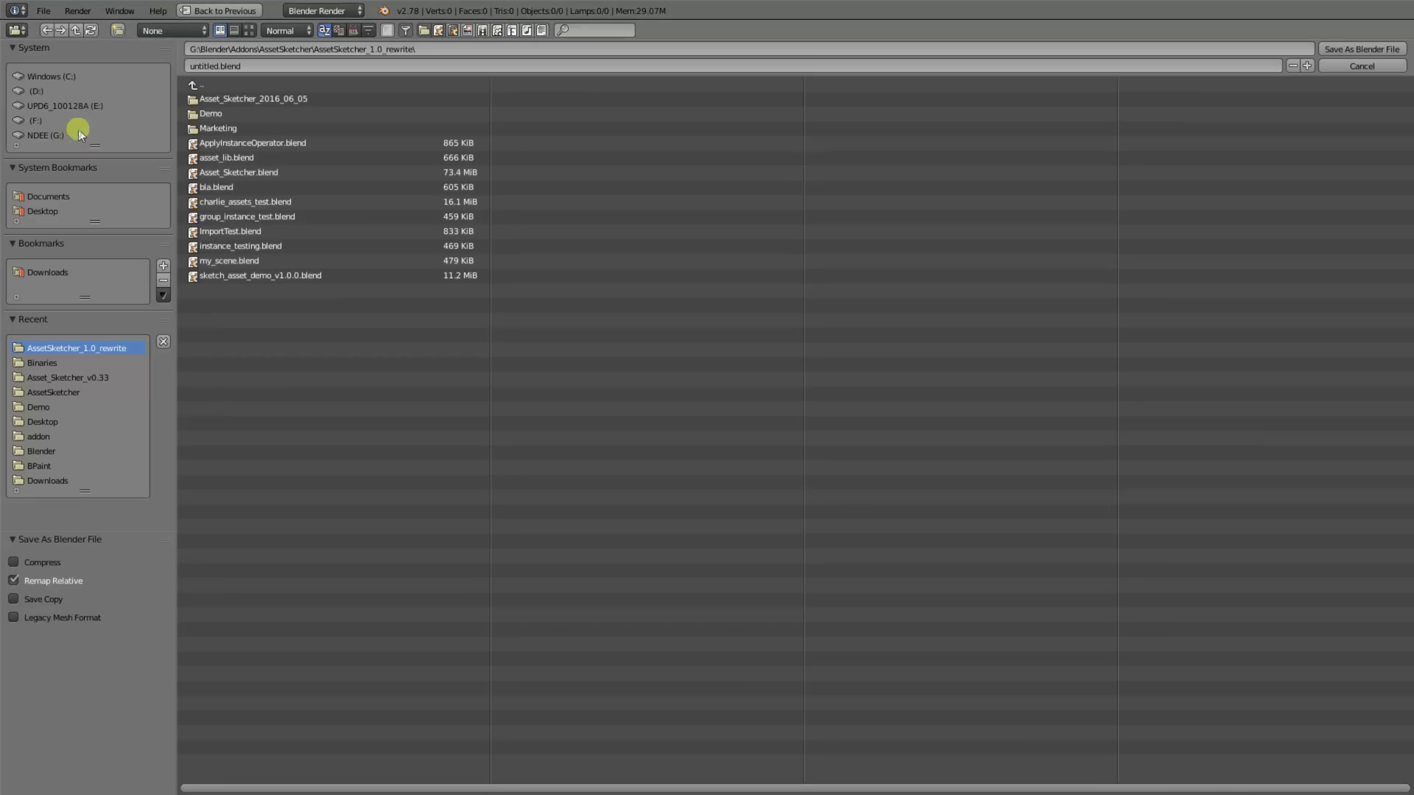
{"action": "left_click", "coordinate": [231, 261]}
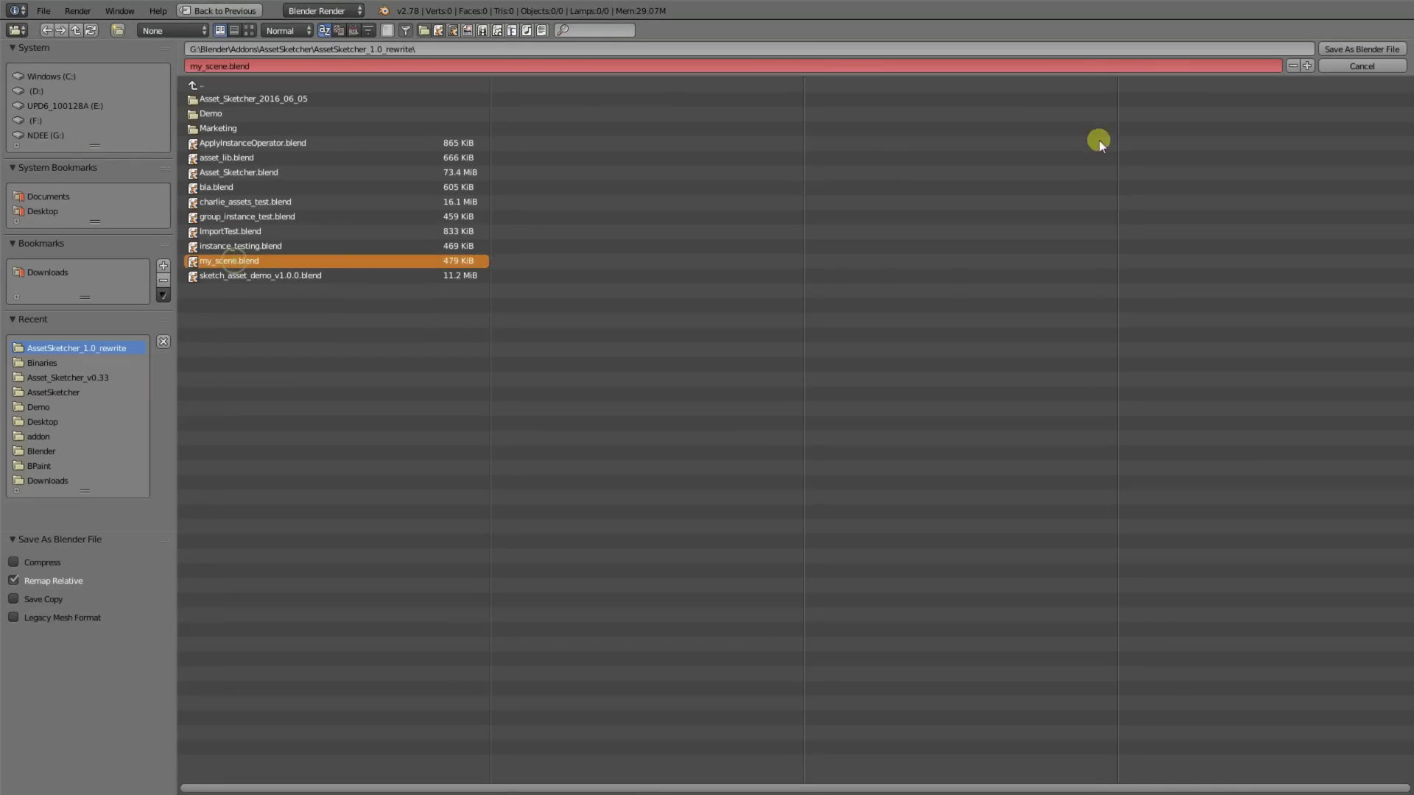
{"action": "left_click", "coordinate": [1362, 49]}
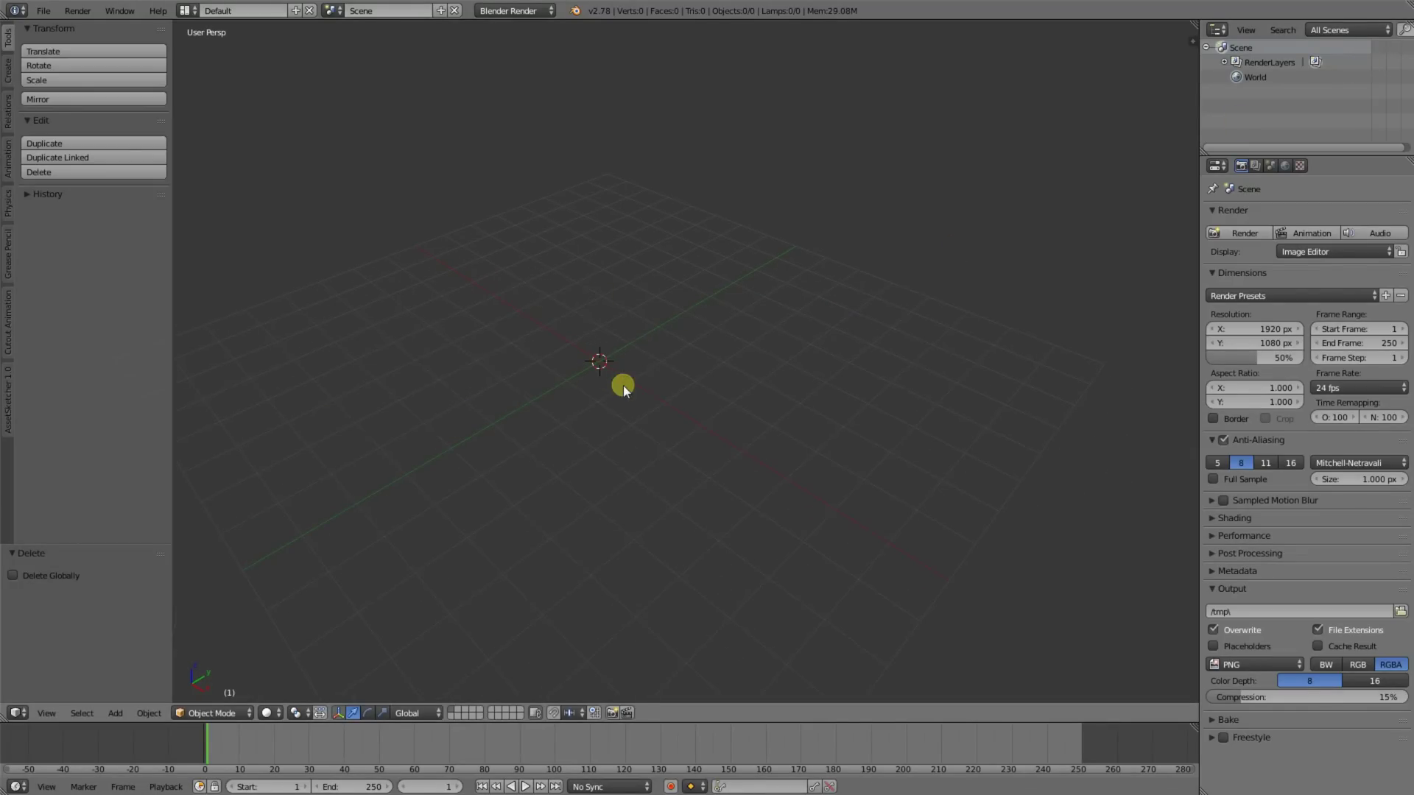
Import the asset library from sketch_asset_demo_v1.0.0.blend into Asset Sketcher and widen its panel to review the asset list.
{"action": "left_click", "coordinate": [9, 403]}
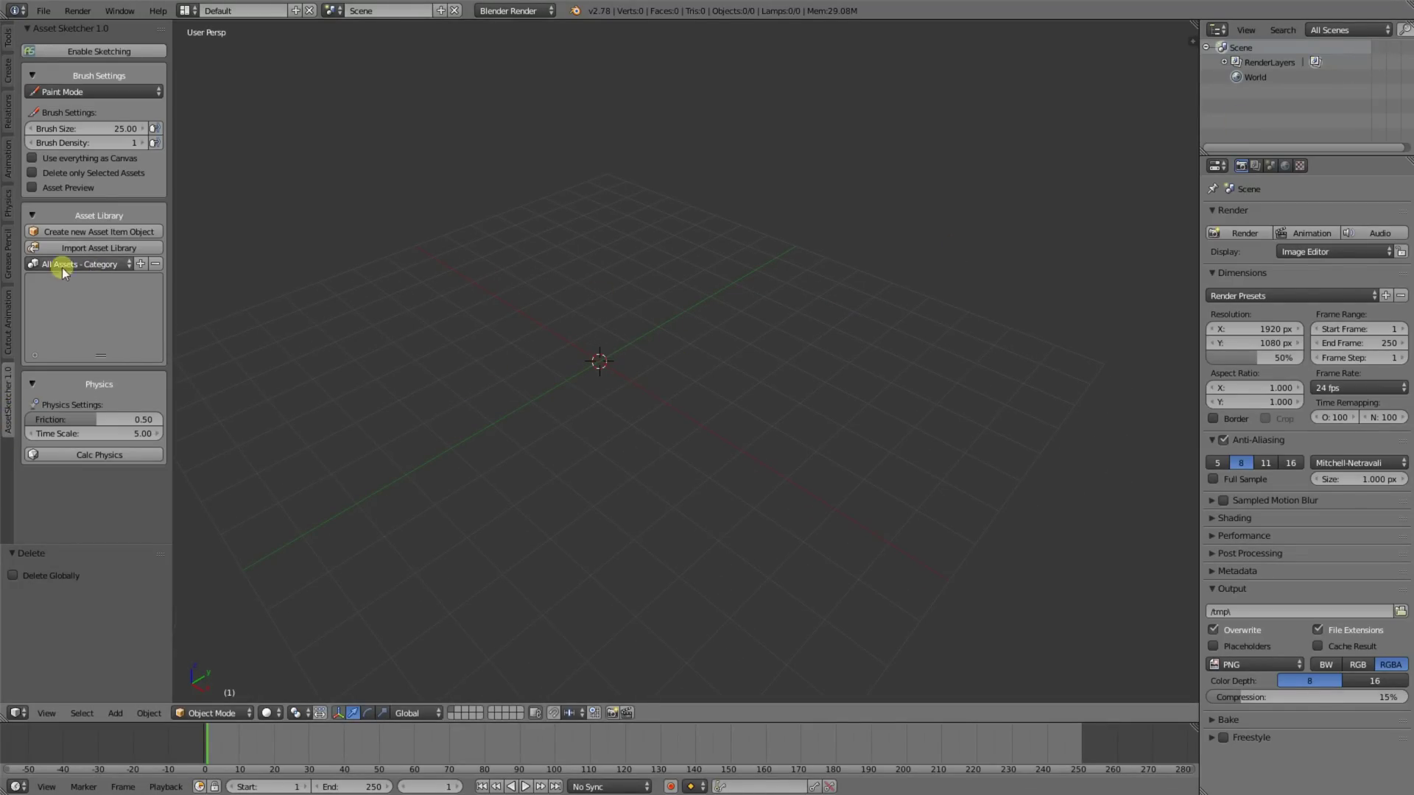
{"action": "left_click", "coordinate": [99, 249]}
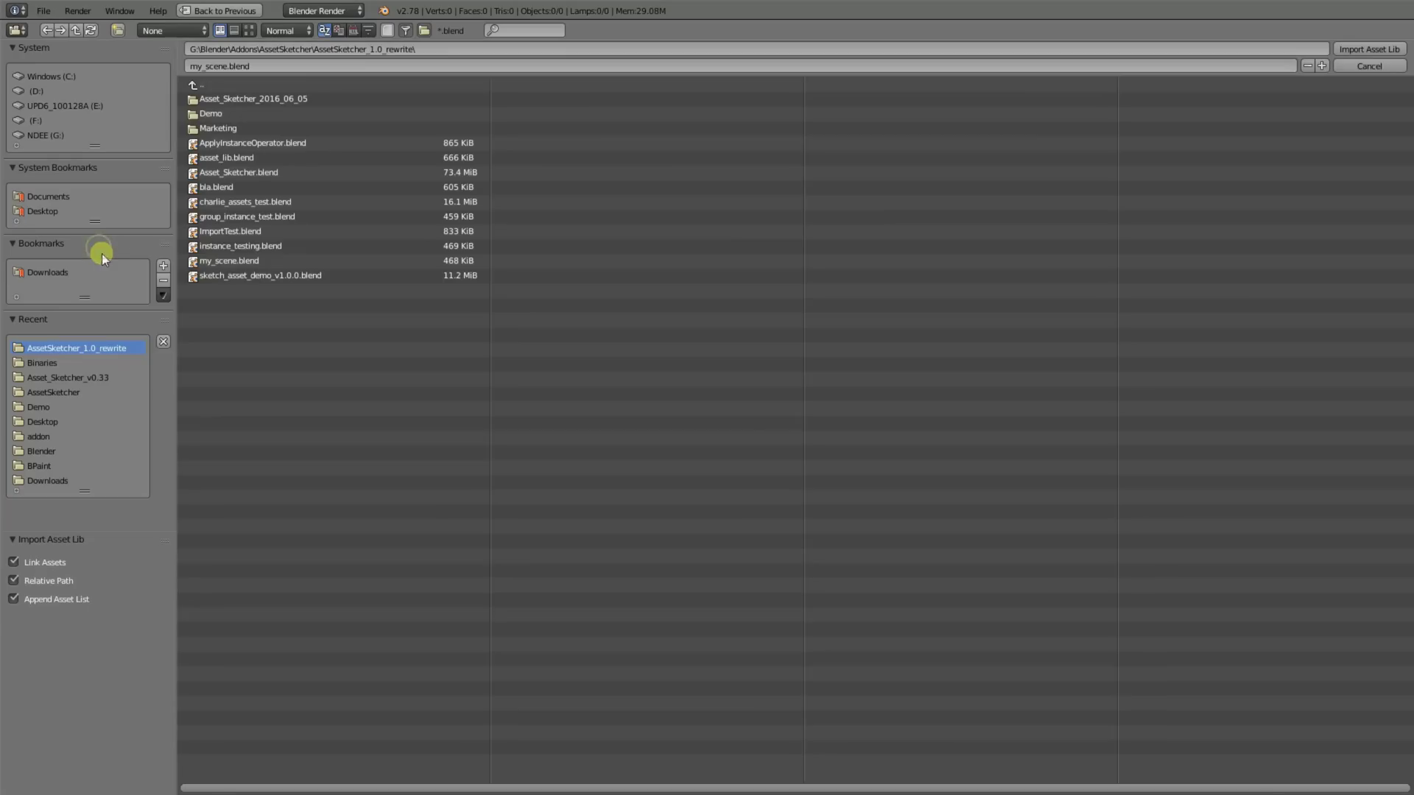
{"action": "left_click", "coordinate": [250, 277]}
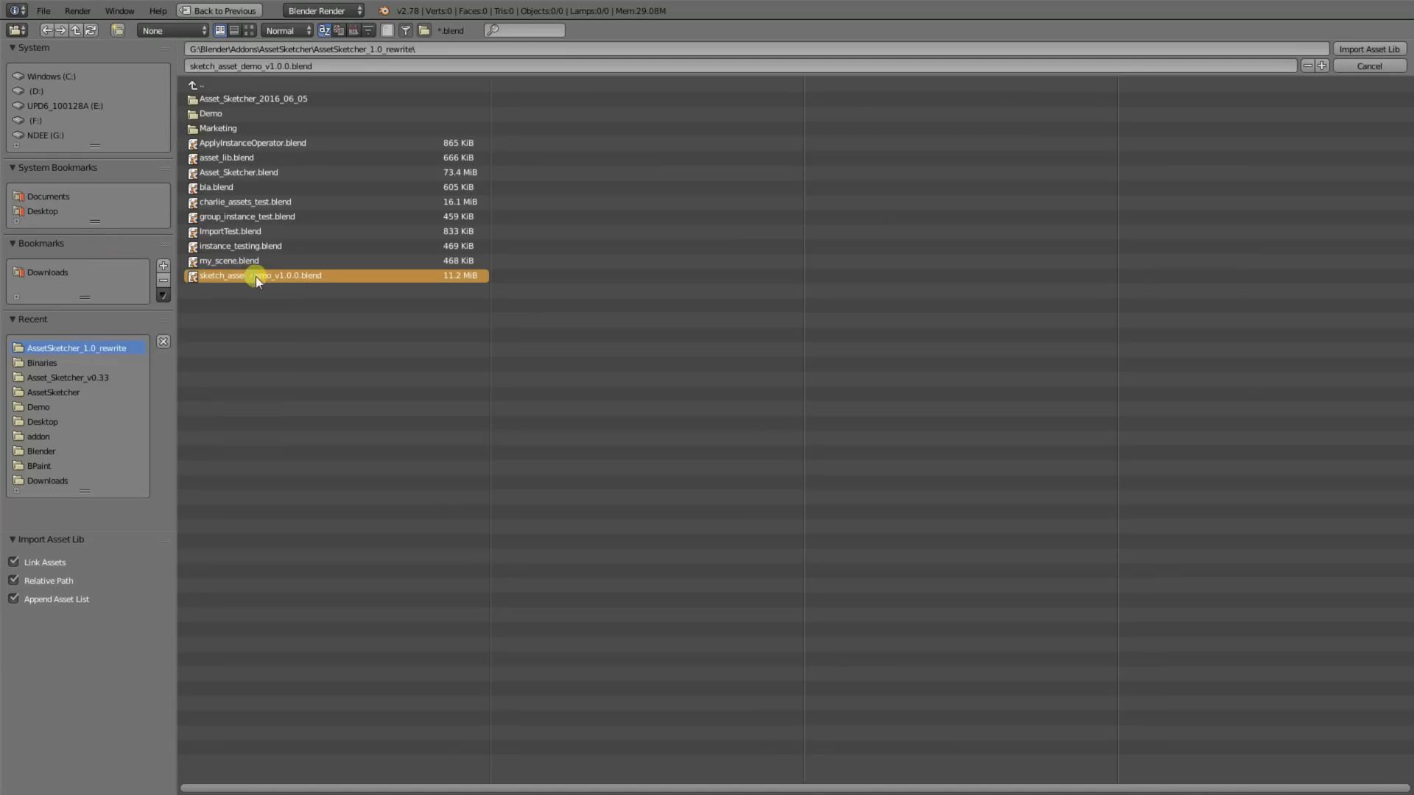
{"action": "left_click", "coordinate": [1366, 50]}
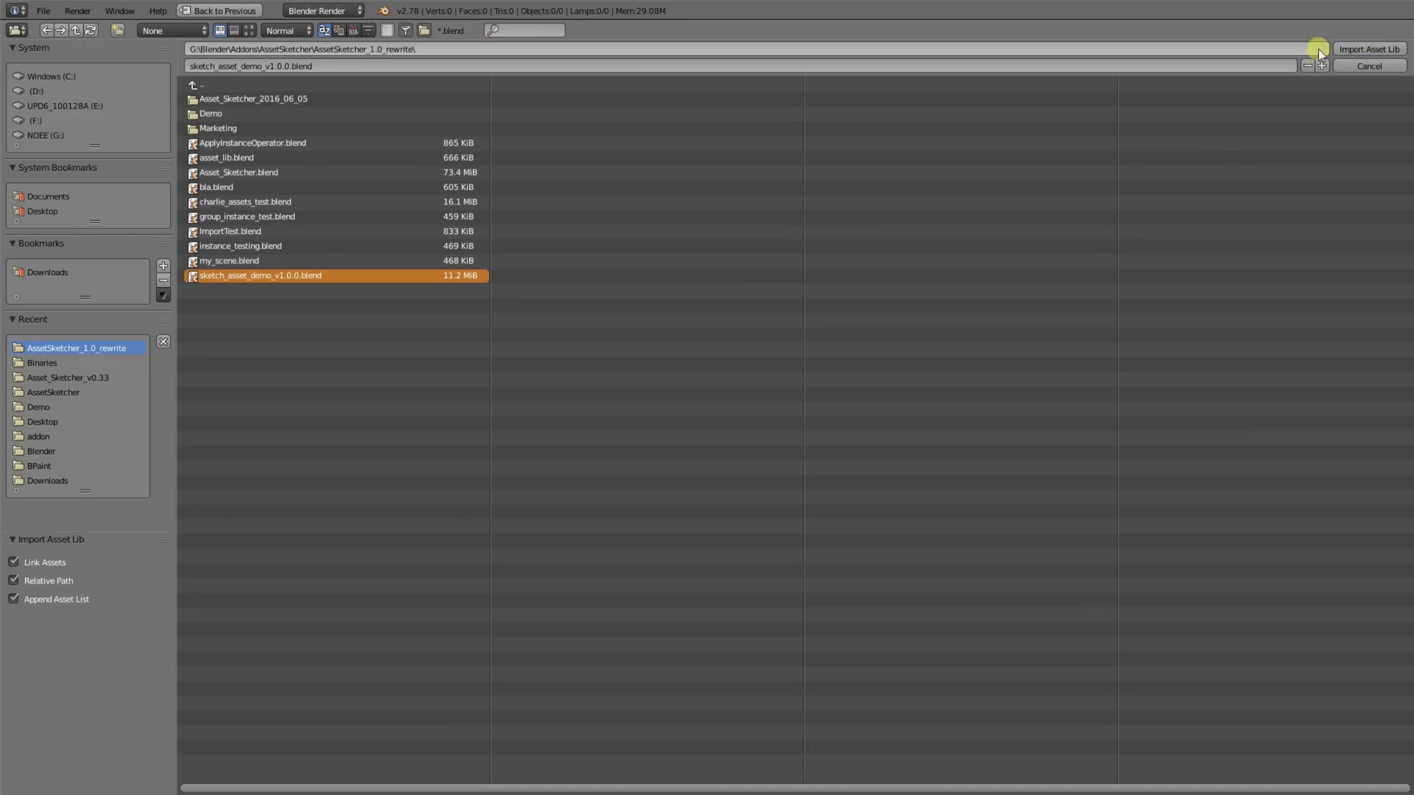
{"action": "left_click", "coordinate": [1366, 50]}
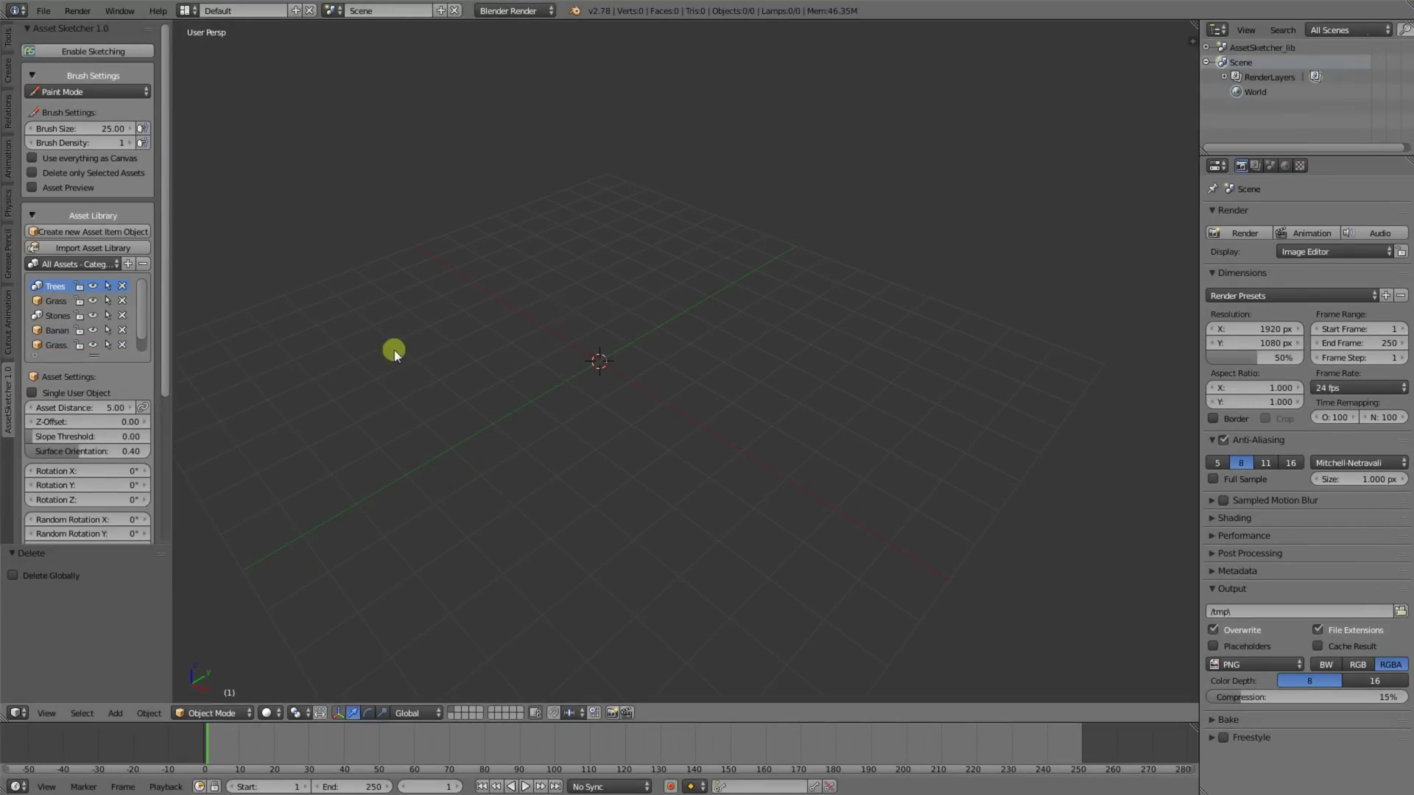
{"action": "left_click_drag", "start_coordinate": [175, 256], "coordinate": [188, 250]}
{"action": "scroll", "coordinate": [70, 221], "scroll_direction": "down", "scroll_amount": 7}
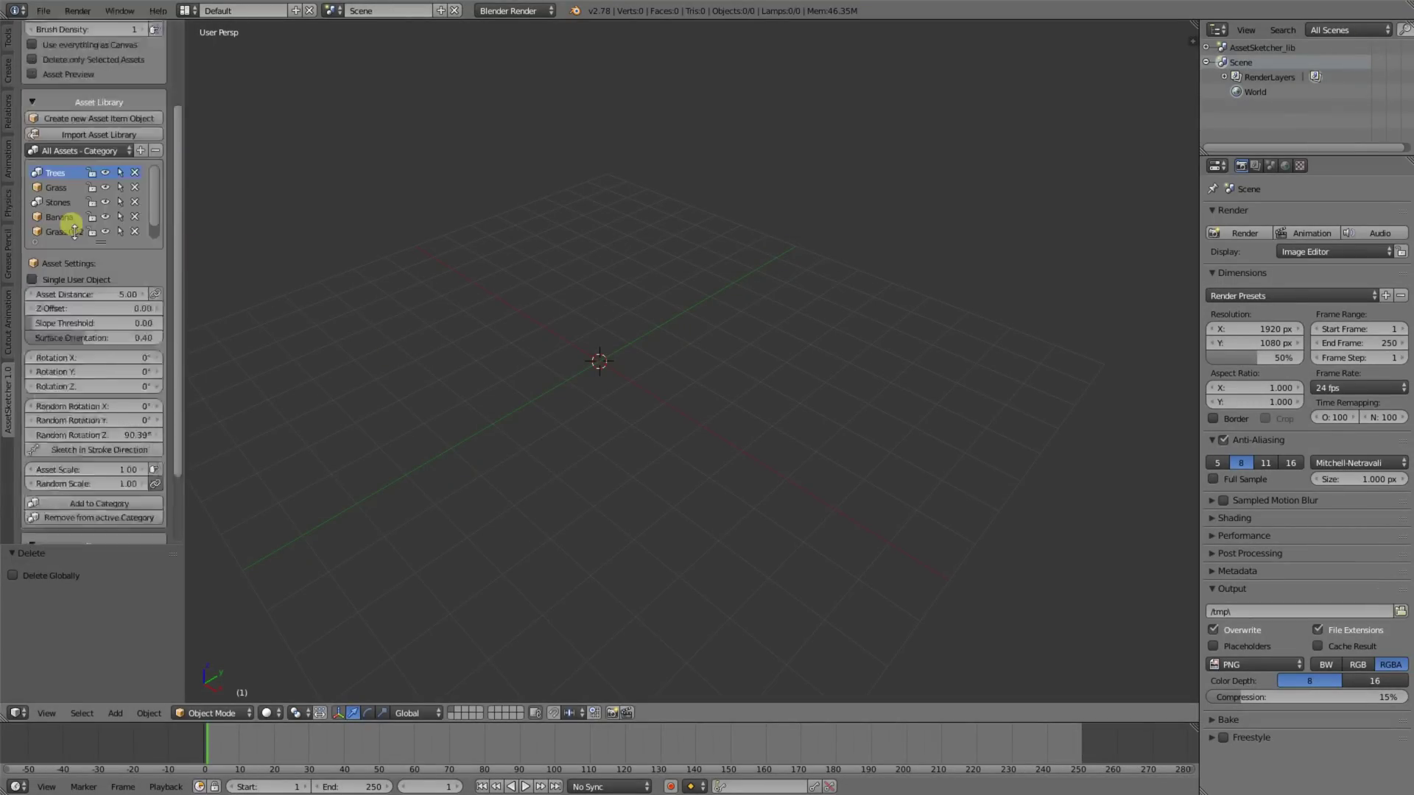
{"action": "scroll", "coordinate": [61, 117], "scroll_direction": "up", "scroll_amount": 7}
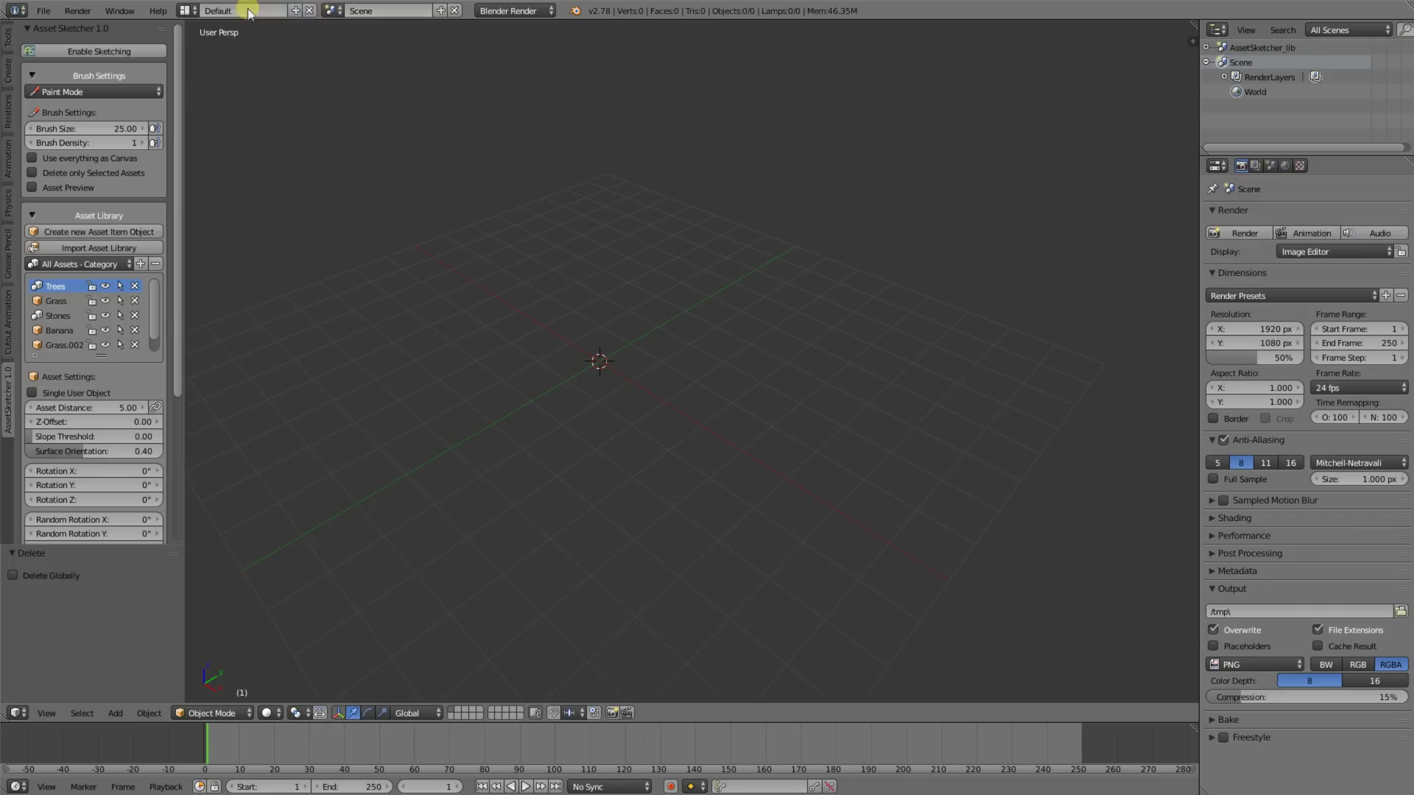
Switch to the AssetSketcher_lib scene and inspect the imported asset objects from a lower angle.
{"action": "left_click", "coordinate": [334, 10]}
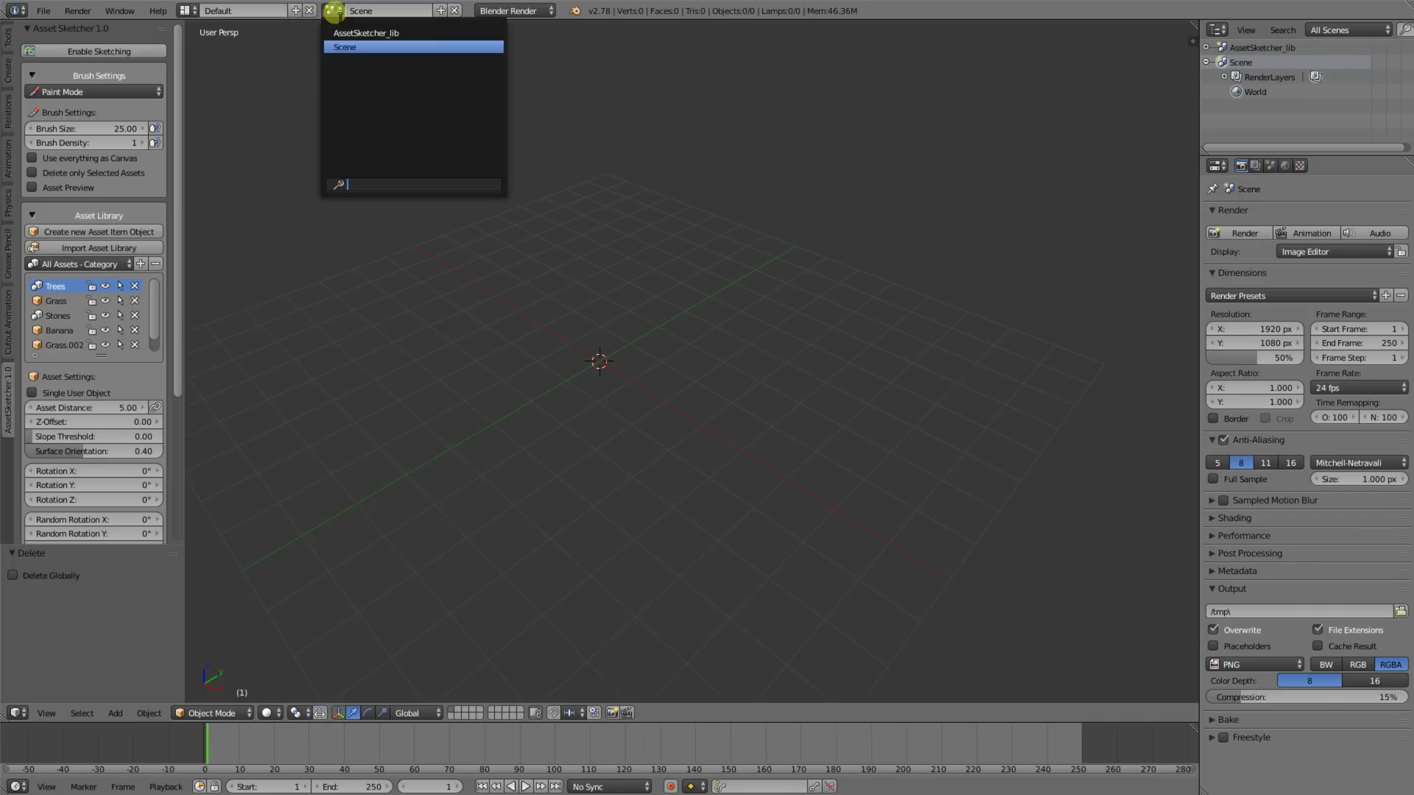
{"action": "left_click", "coordinate": [403, 34]}
{"action": "middle_click_drag", "start_coordinate": [529, 267], "coordinate": [585, 187]}
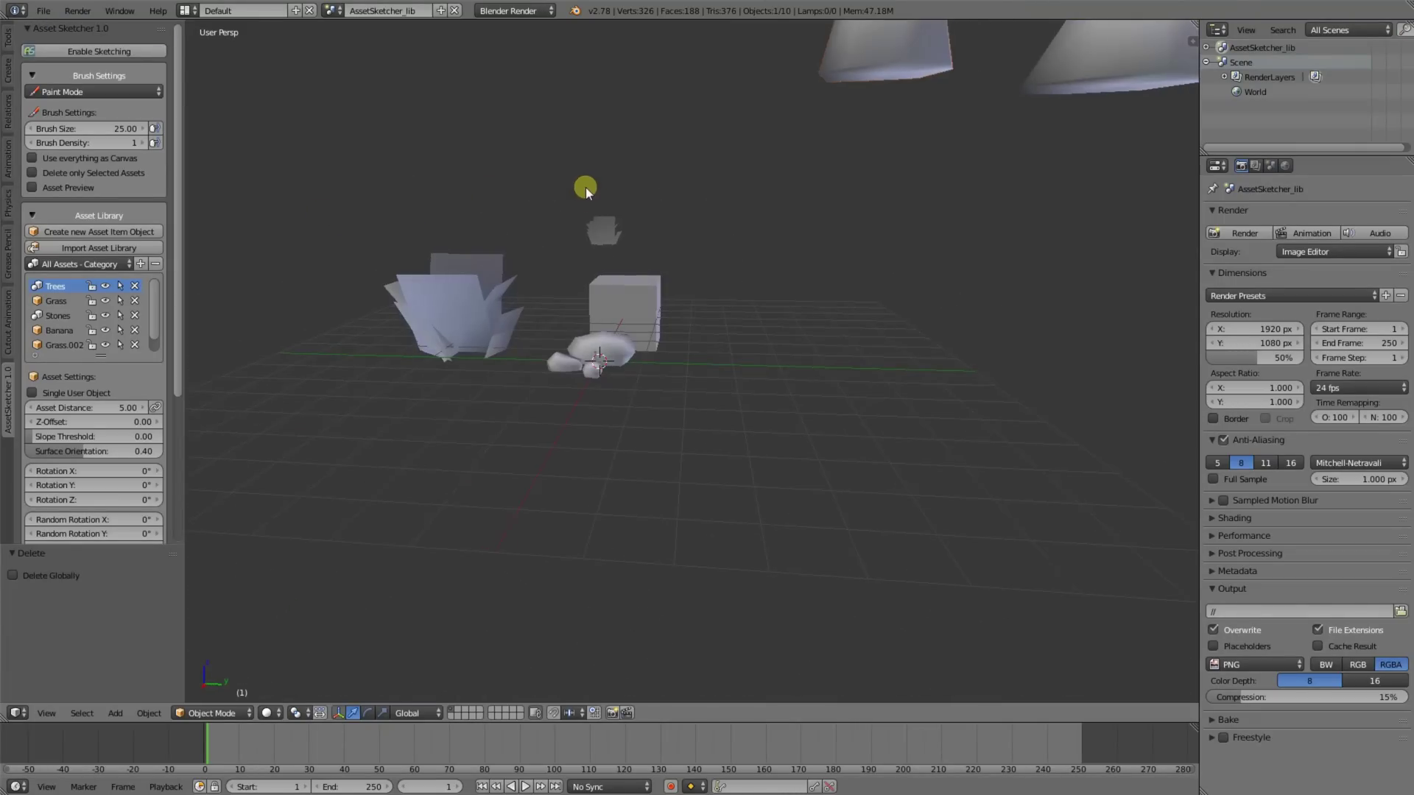
Switch back to the empty scene named Scene and add a plane, scaled up to cover most of the grid.
{"action": "left_click", "coordinate": [333, 10]}
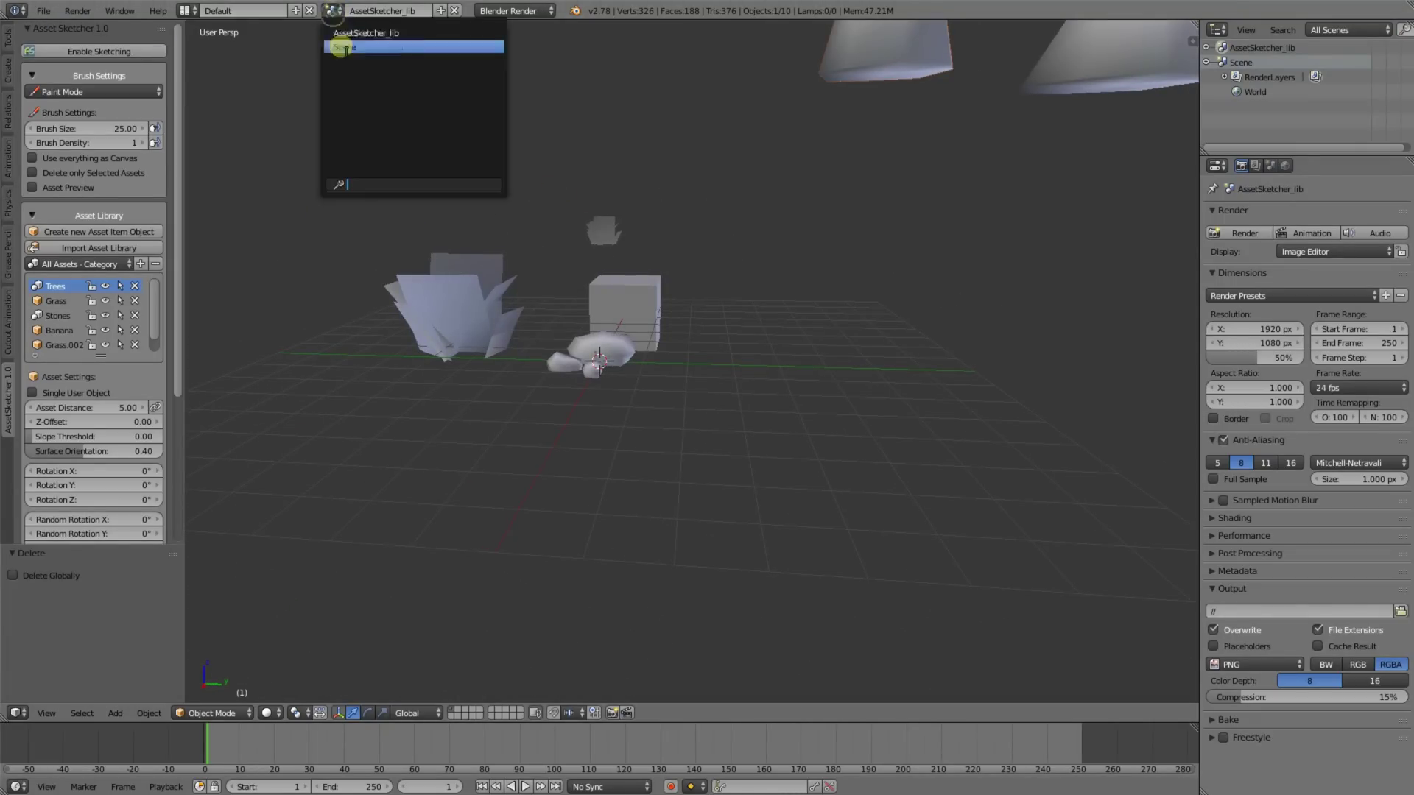
{"action": "left_click", "coordinate": [345, 51]}
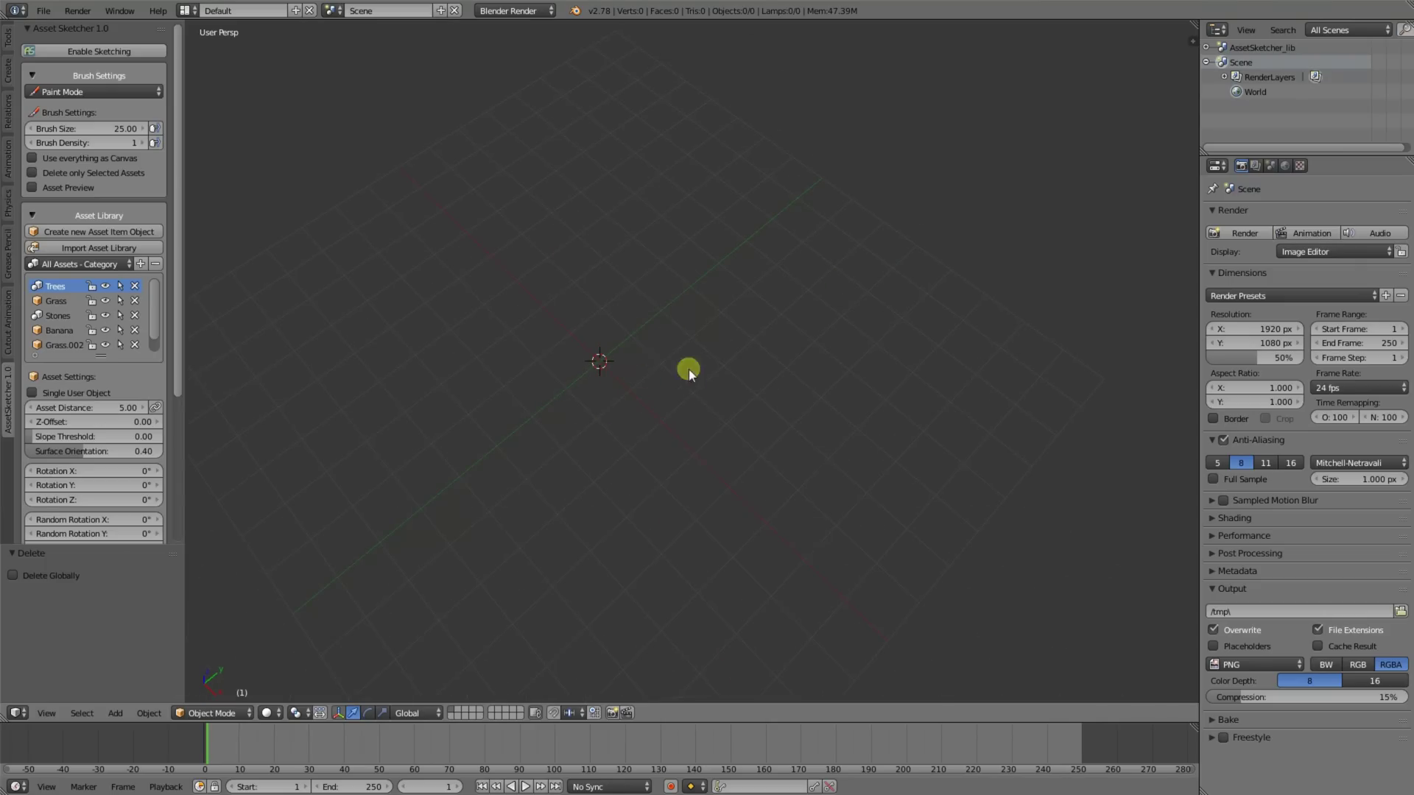
{"action": "key", "text": "shift+a"}
{"action": "left_click", "coordinate": [662, 359]}
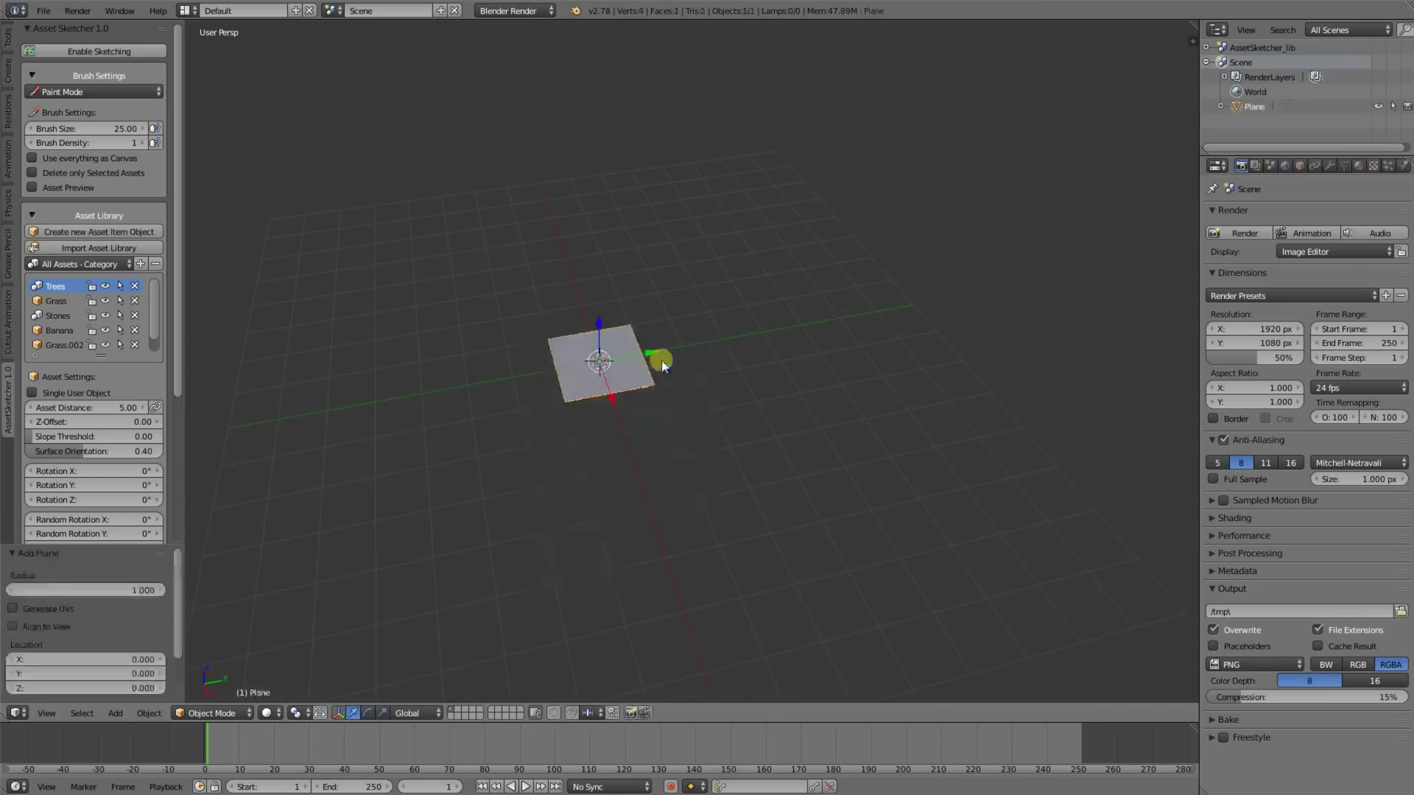
{"action": "key", "text": "s"}
{"action": "left_click", "coordinate": [833, 356]}
{"action": "key", "text": "s"}
{"action": "left_click", "coordinate": [966, 325]}
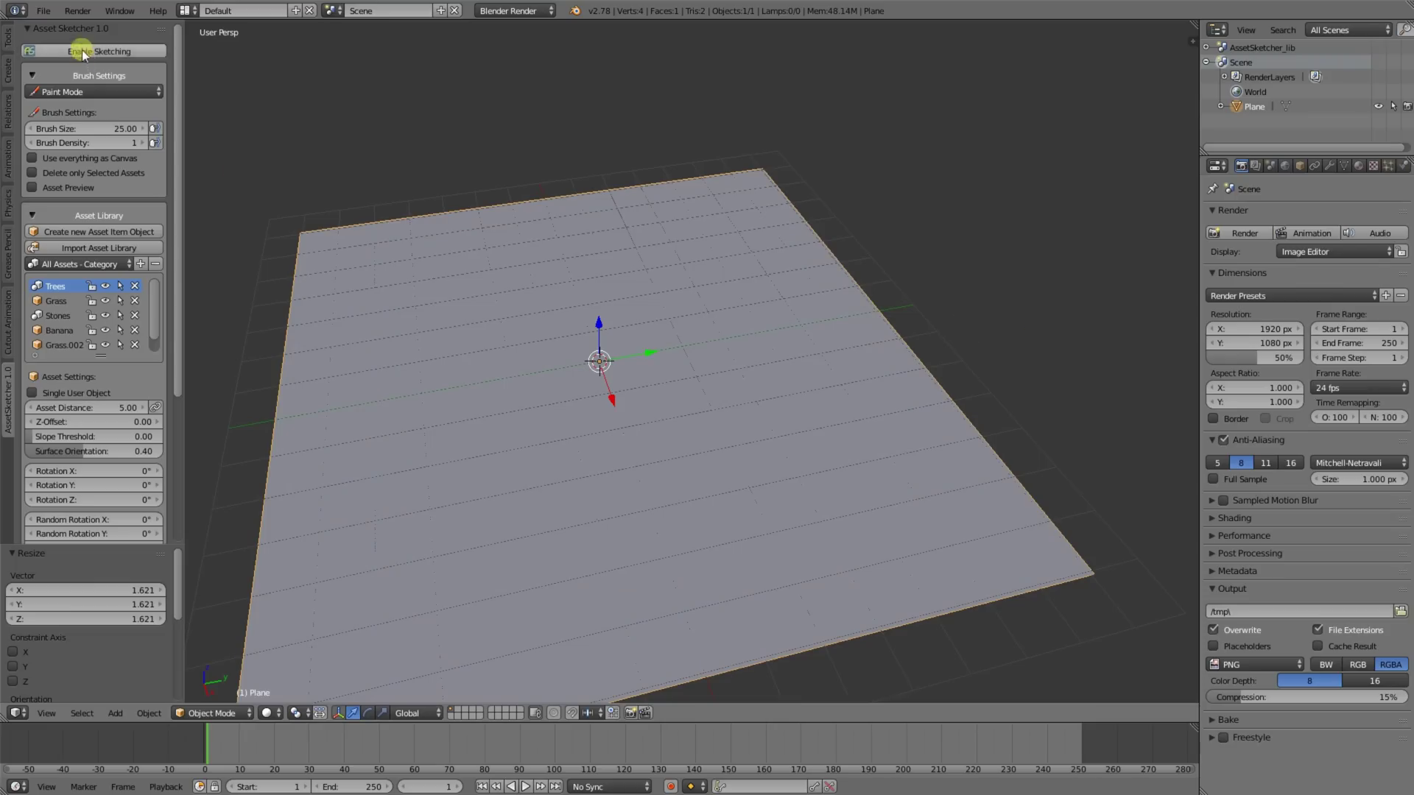
Enable sketching with the asset preview turned on and shrink the brush size to about 3.48.
{"action": "left_click", "coordinate": [81, 51]}
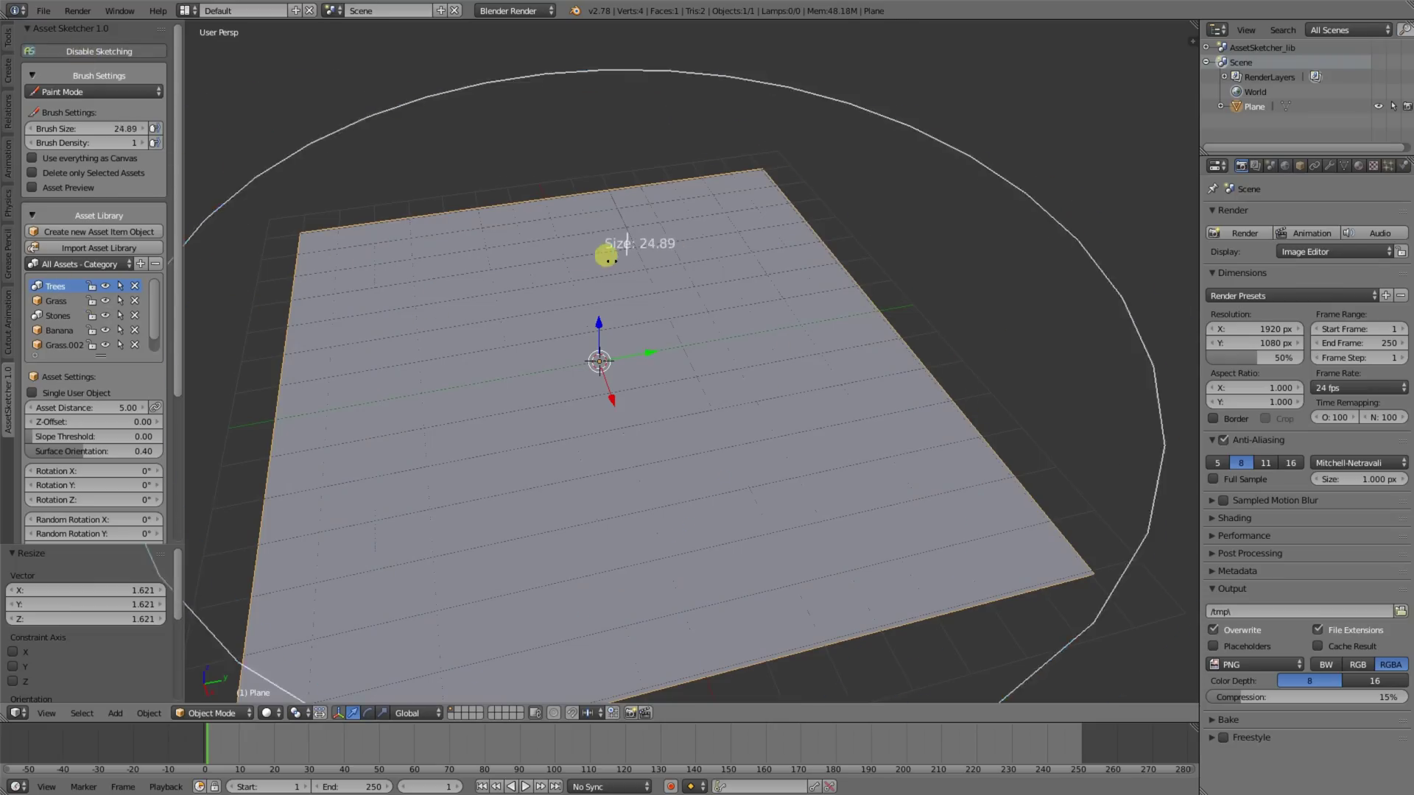
{"action": "left_click", "coordinate": [56, 187]}
{"action": "key", "text": "f"}
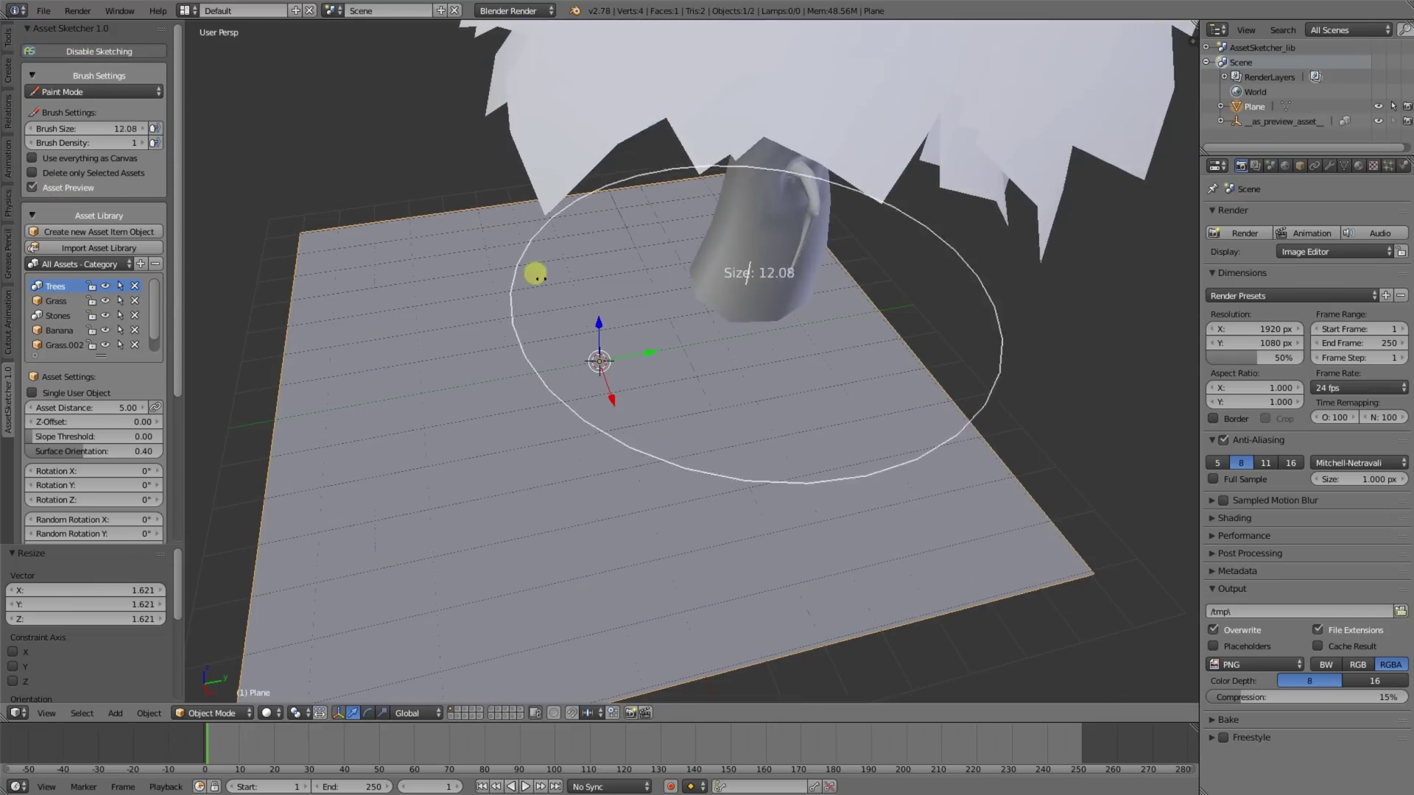
{"action": "left_click", "coordinate": [269, 284]}
Paint individual trees from the Trees asset onto the far part of the plane and end sketching.
{"action": "left_click", "coordinate": [797, 246]}
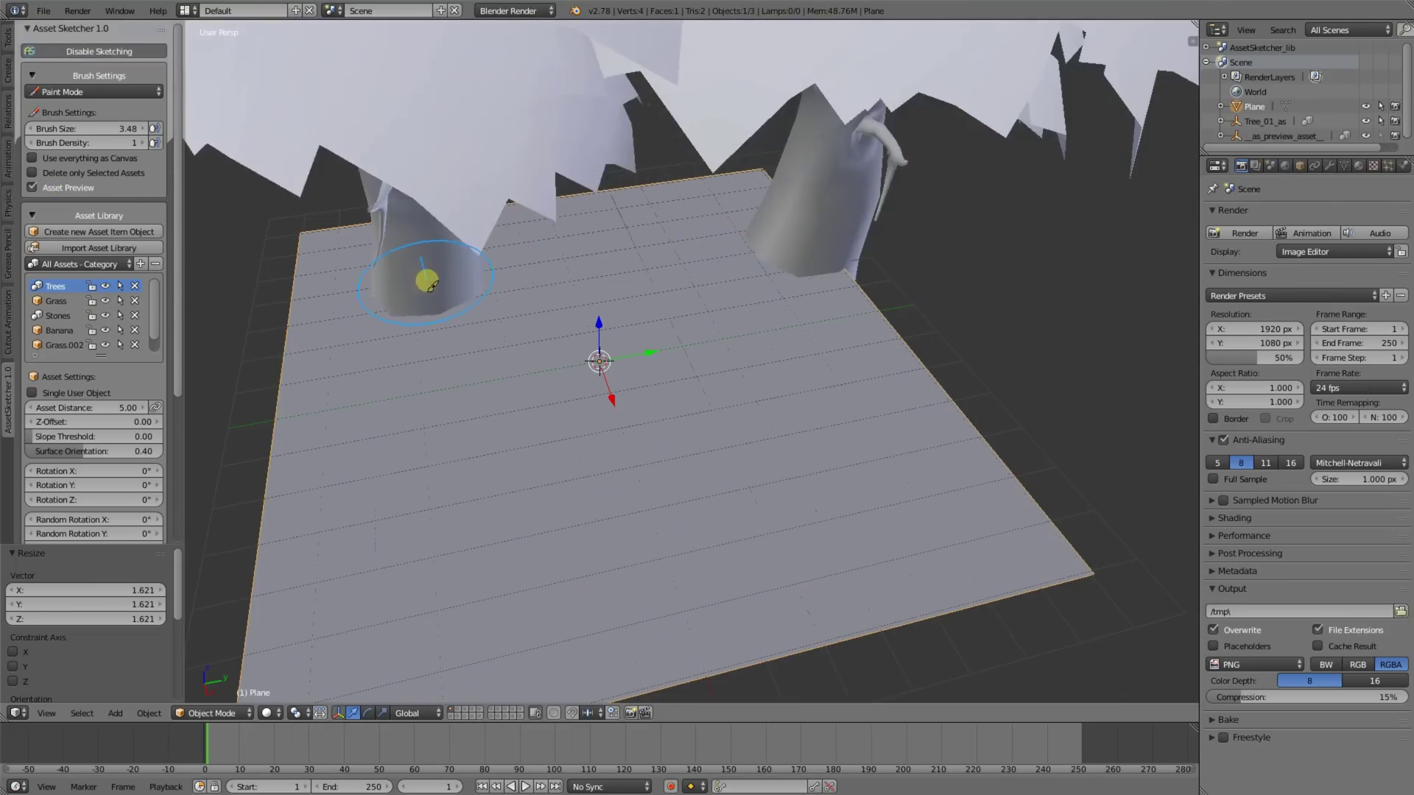
{"action": "left_click", "coordinate": [426, 281]}
{"action": "middle_click_drag", "start_coordinate": [678, 297], "coordinate": [656, 275]}
{"action": "scroll", "coordinate": [527, 310], "scroll_direction": "down", "scroll_amount": 6}
{"action": "mouse_move", "coordinate": [539, 338]}
{"action": "middle_mouse_down"}
{"action": "mouse_move", "coordinate": [623, 356]}
{"action": "mouse_move", "coordinate": [536, 347]}
{"action": "middle_mouse_up"}
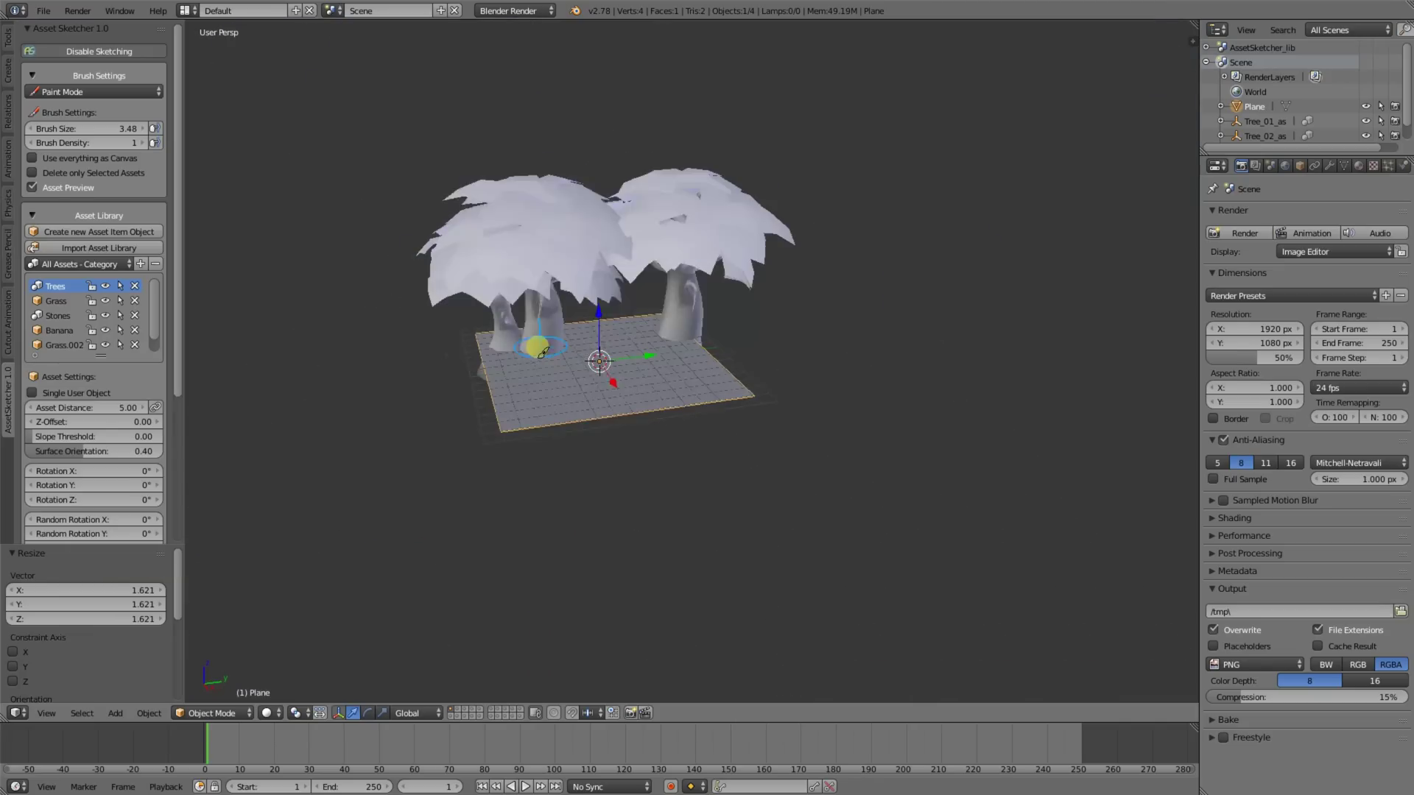
{"action": "key", "text": "Escape"}
Open the recent file sketch_asset_demo_v1.0.0.blend and look over the Asset Sketcher settings down to the physics options.
{"action": "left_click", "coordinate": [575, 11]}
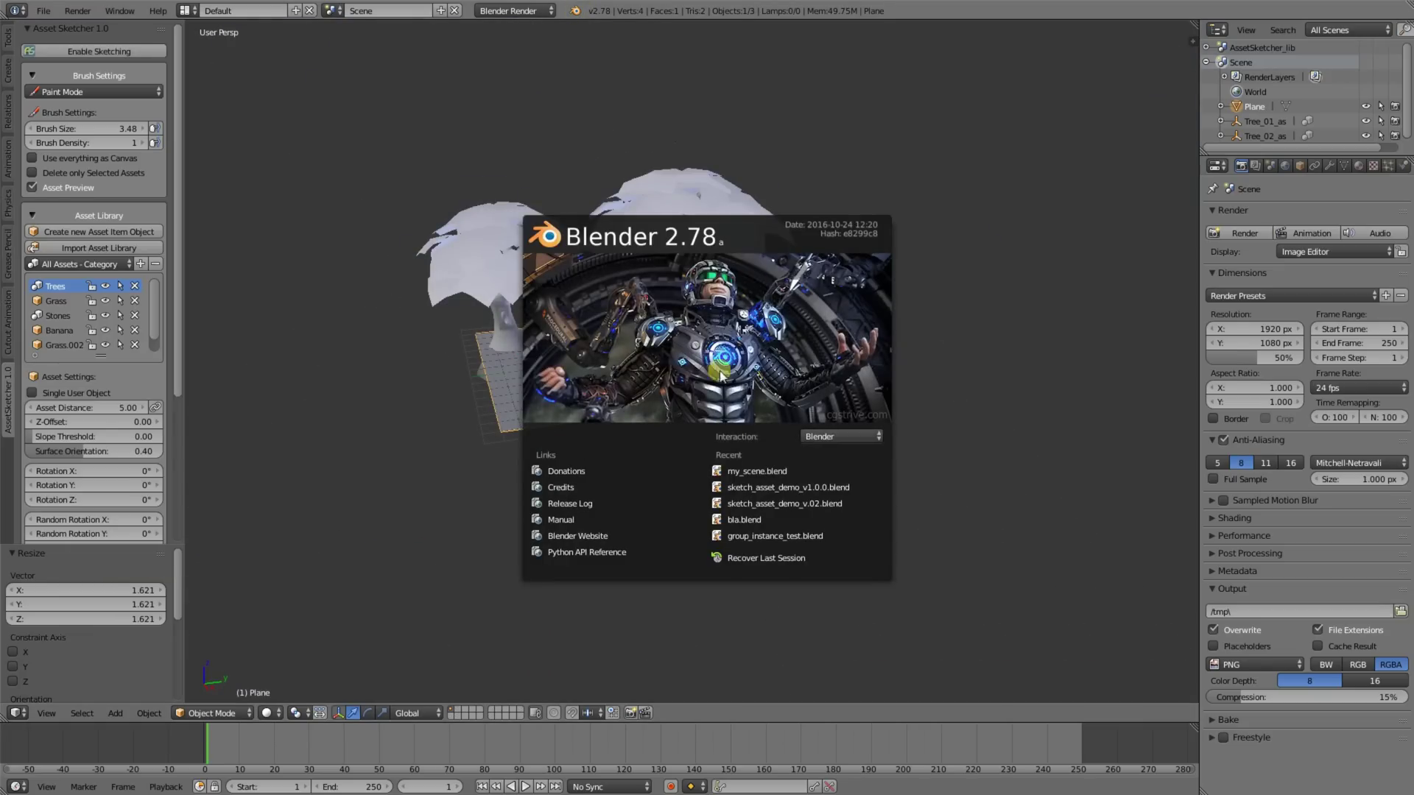
{"action": "left_click", "coordinate": [752, 492]}
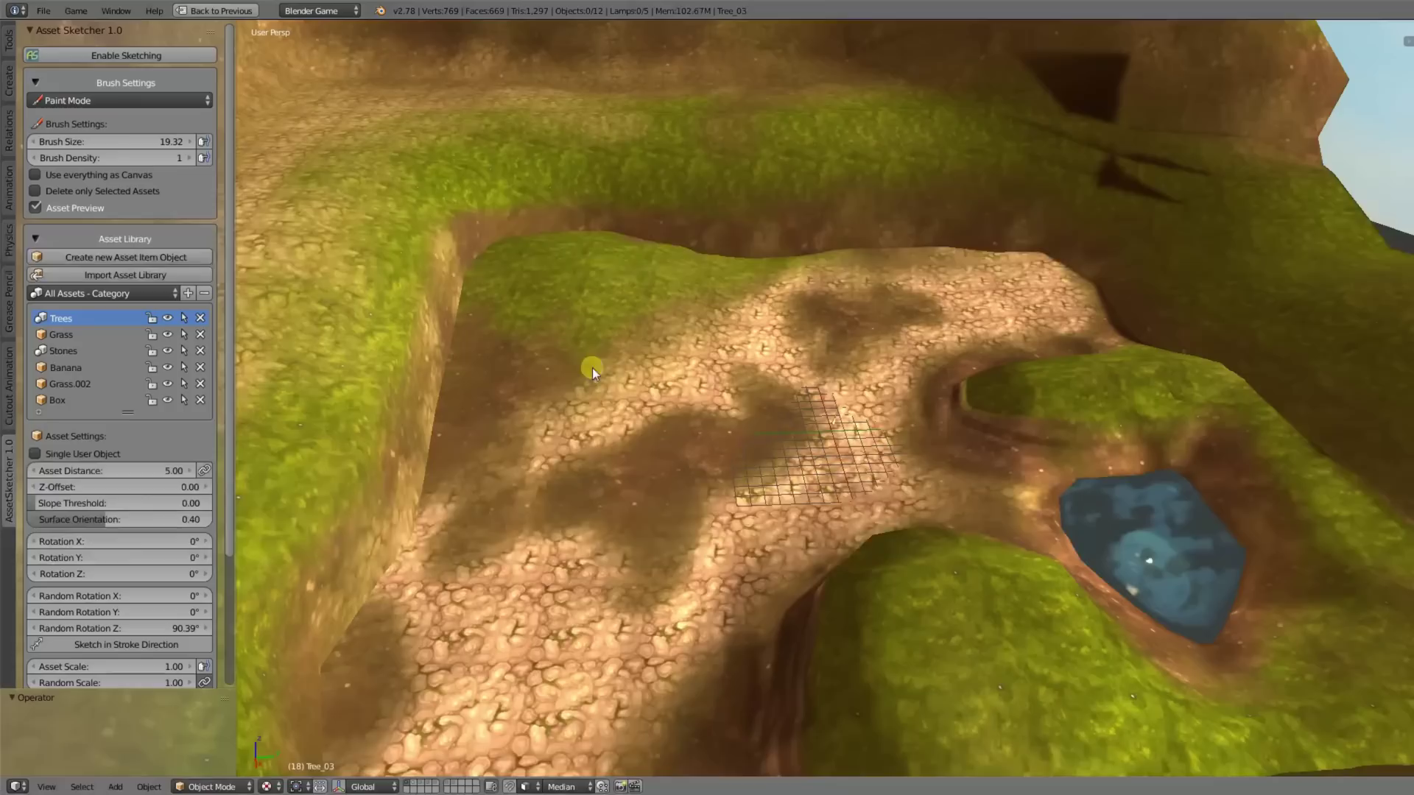
{"action": "middle_click_drag", "start_coordinate": [669, 439], "coordinate": [657, 480]}
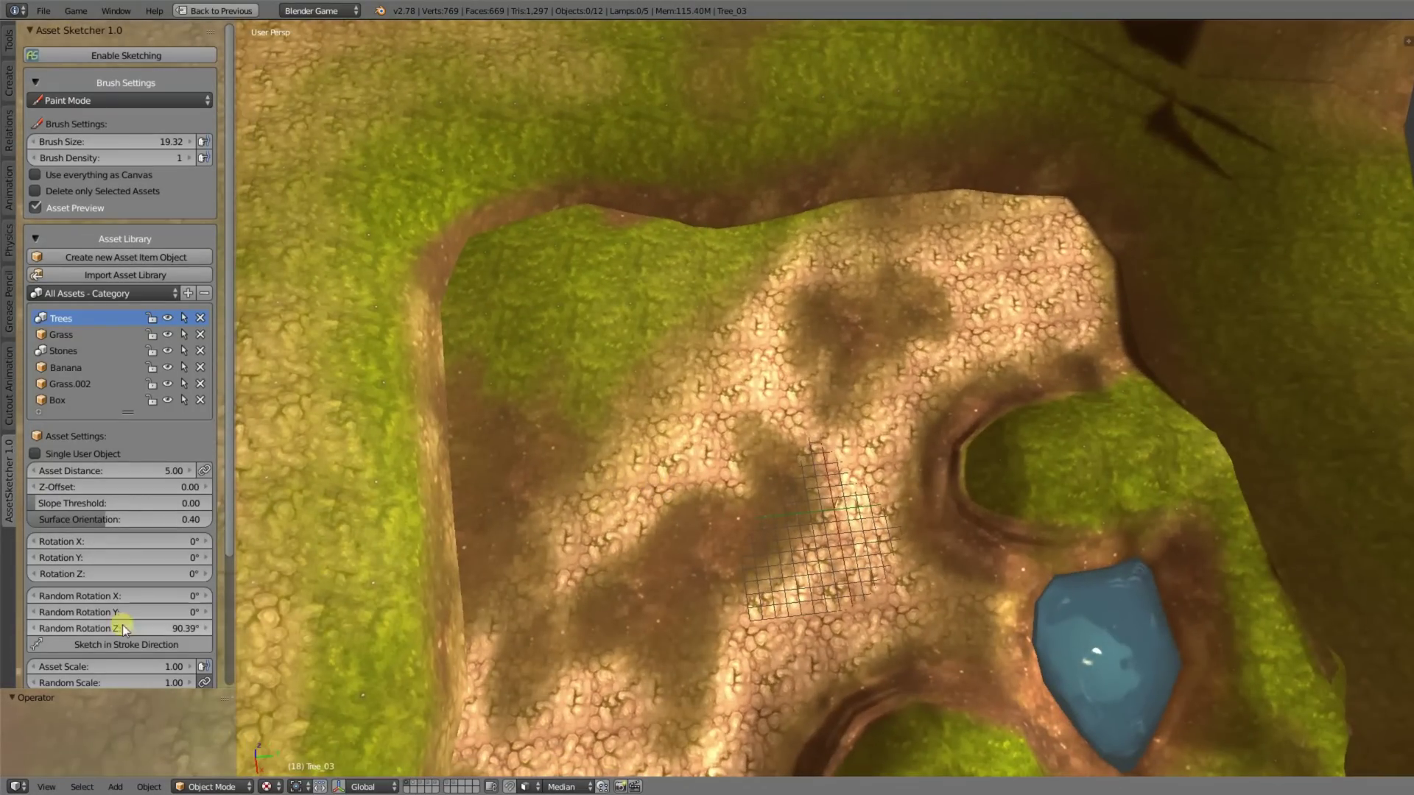
{"action": "scroll", "coordinate": [131, 545], "scroll_direction": "down", "scroll_amount": 5}
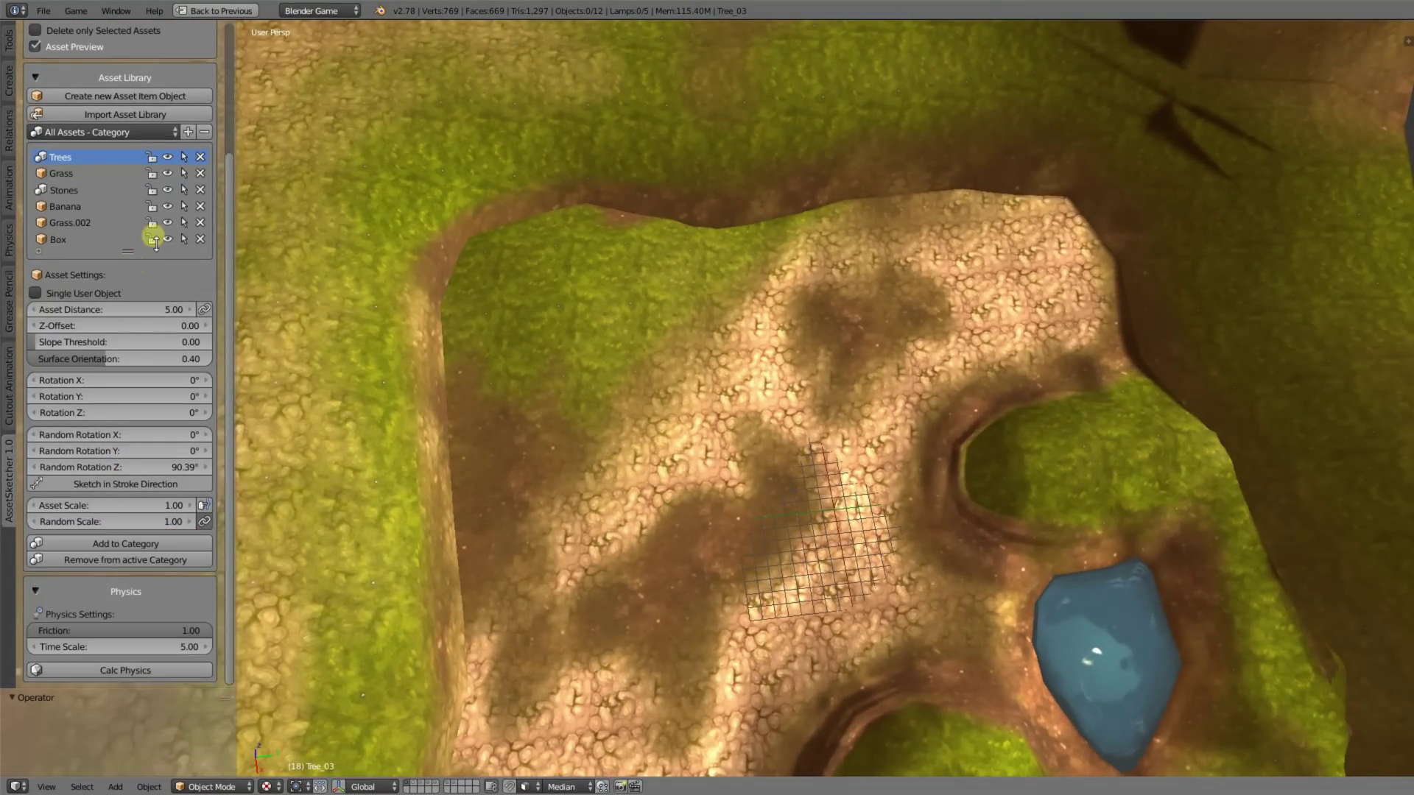
{"action": "middle_click_drag", "start_coordinate": [611, 479], "coordinate": [624, 453]}
{"action": "scroll", "coordinate": [130, 510], "scroll_direction": "up", "scroll_amount": 5}
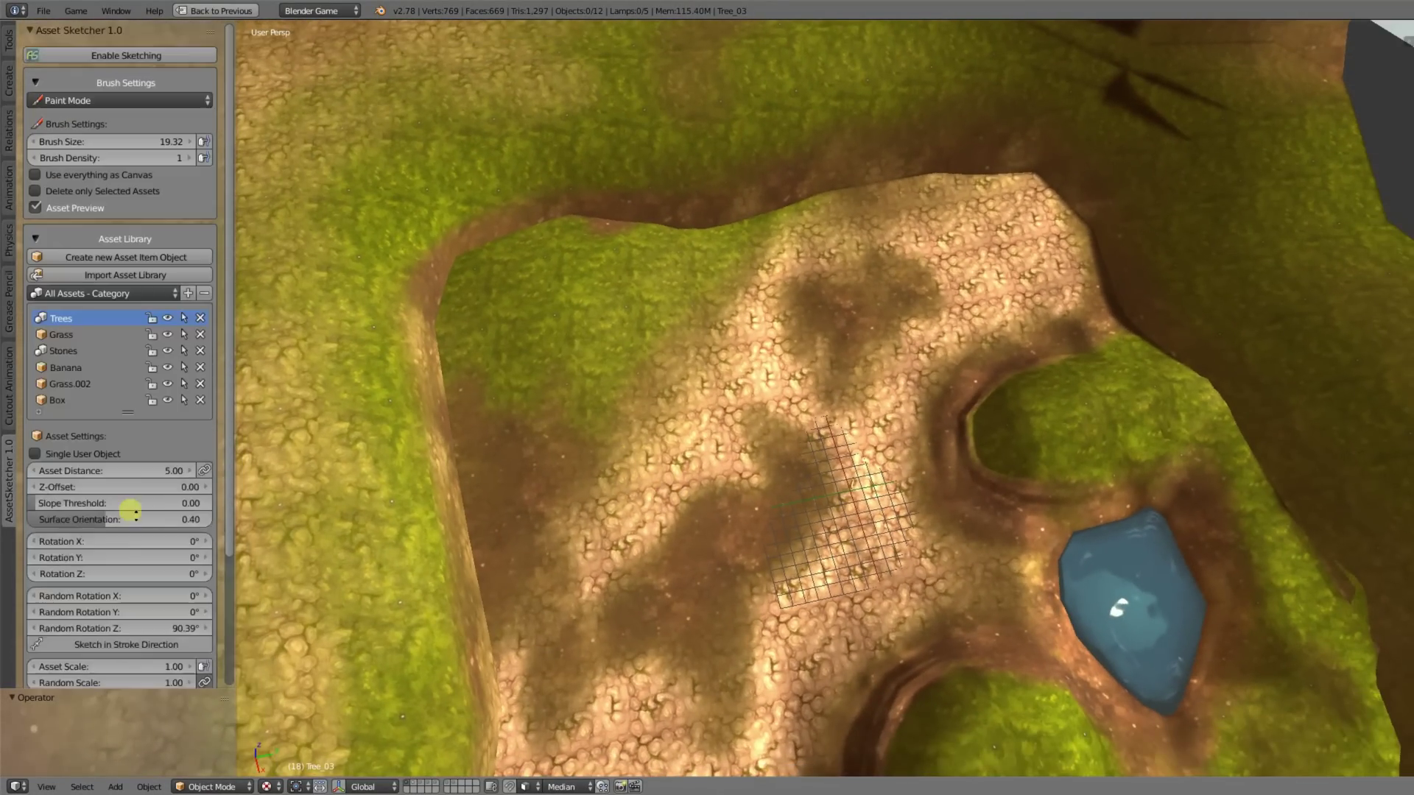
{"action": "middle_click_drag", "start_coordinate": [403, 562], "coordinate": [427, 269]}
Enable sketching with the Box asset, reduce the brush size to 0.01 and paint a ring of boxes on the grassy mound.
{"action": "left_click", "coordinate": [177, 56]}
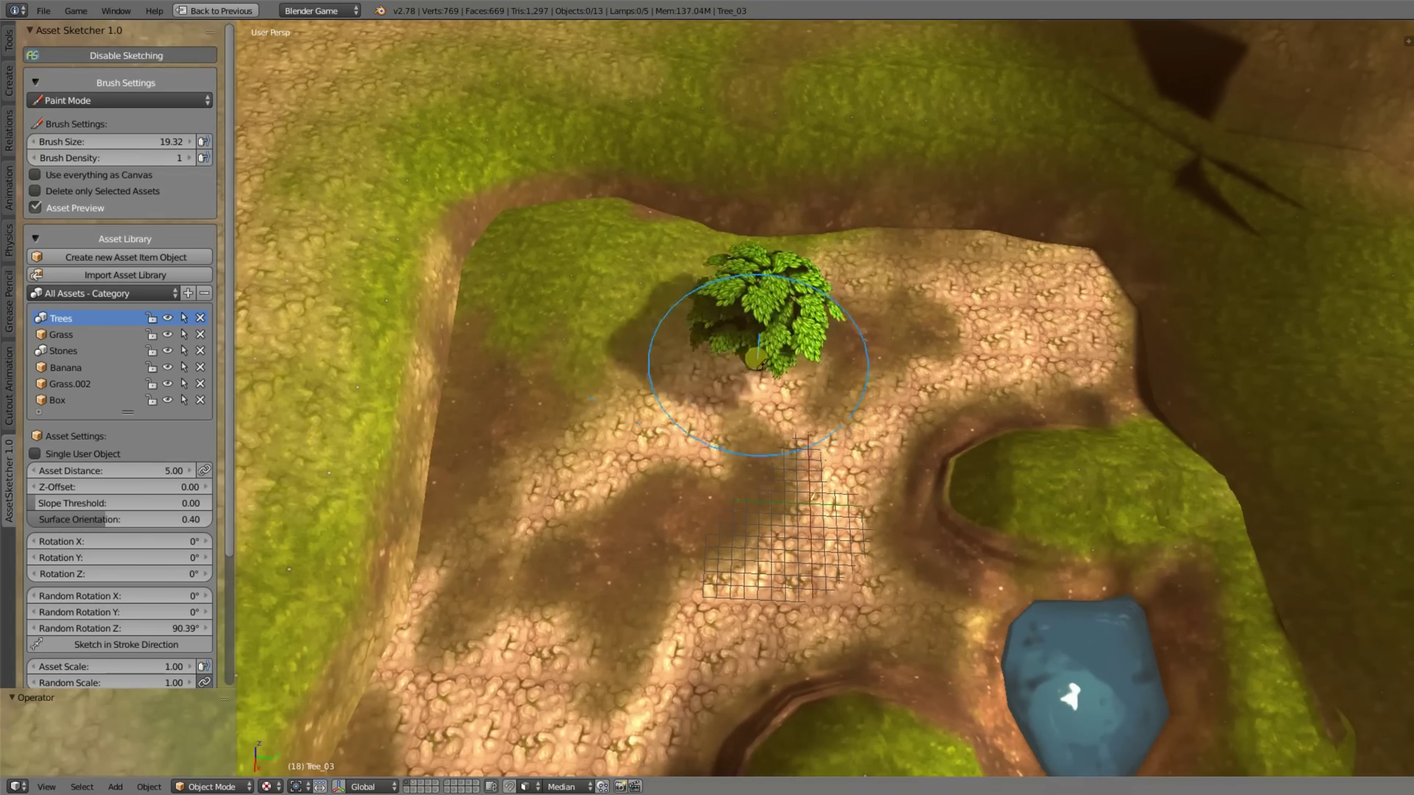
{"action": "left_click", "coordinate": [56, 400]}
{"action": "scroll", "coordinate": [807, 414], "scroll_direction": "up", "scroll_amount": 3}
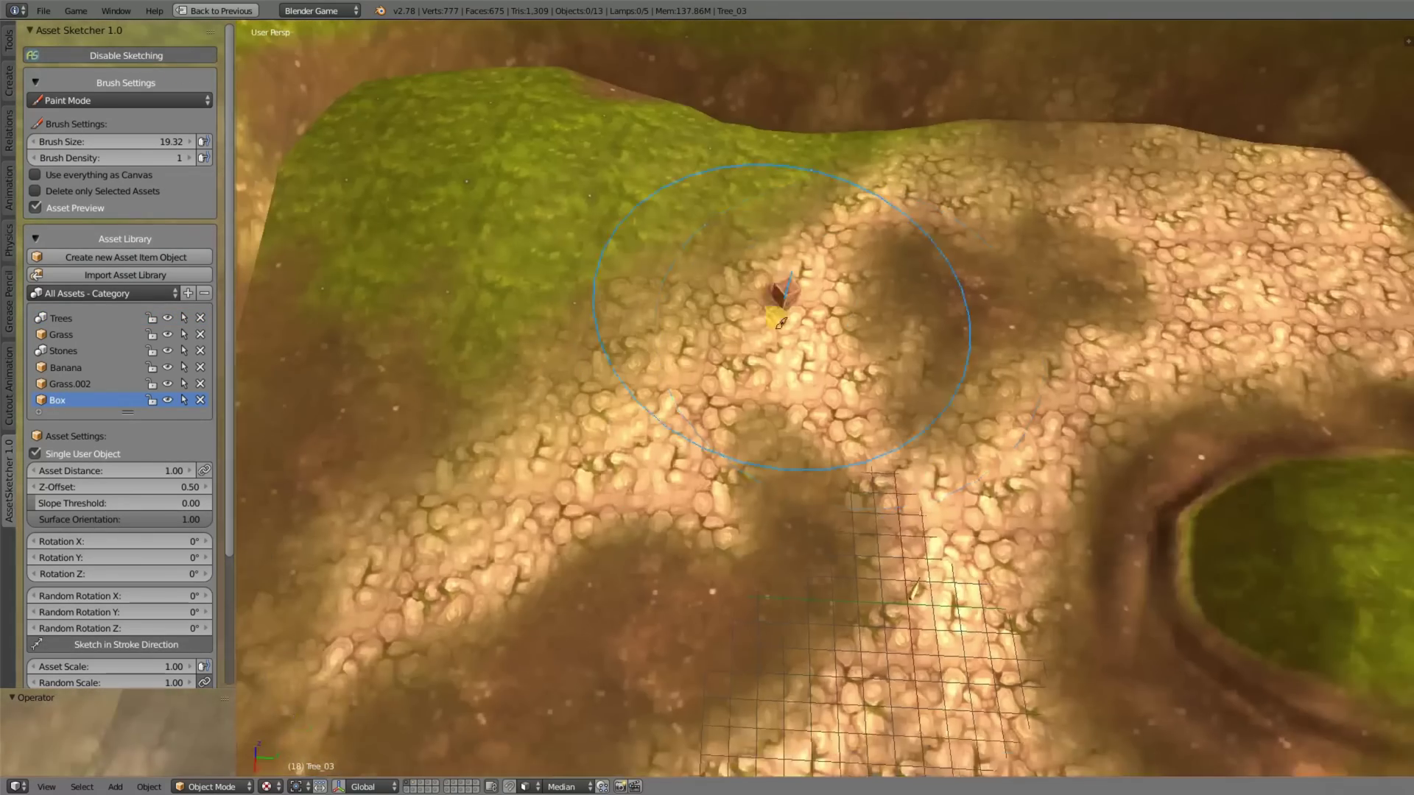
{"action": "key", "text": "f"}
{"action": "mouse_move", "coordinate": [1012, 346]}
{"action": "middle_mouse_down"}
{"action": "mouse_move", "coordinate": [1190, 311]}
{"action": "mouse_move", "coordinate": [998, 562]}
{"action": "mouse_move", "coordinate": [847, 317]}
{"action": "middle_mouse_up"}
{"action": "left_click_drag", "start_coordinate": [847, 316], "coordinate": [893, 313]}
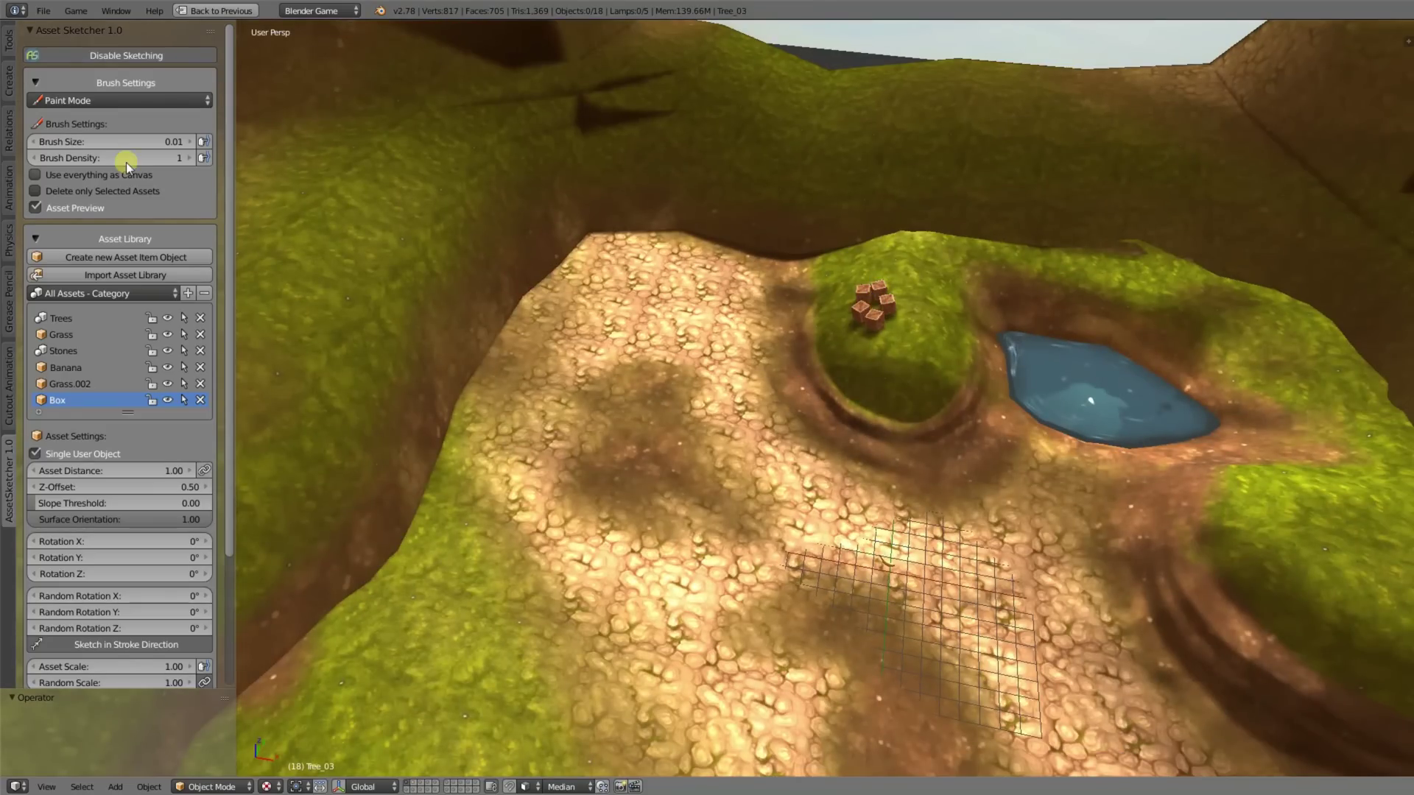
Allow everything to be used as canvas, pile more boxes on the mound into a tall tower and end sketching.
{"action": "middle_click_drag", "start_coordinate": [810, 227], "coordinate": [817, 243]}
{"action": "scroll", "coordinate": [818, 245], "scroll_direction": "up", "scroll_amount": 2}
{"action": "middle_click_drag", "start_coordinate": [810, 353], "coordinate": [802, 449]}
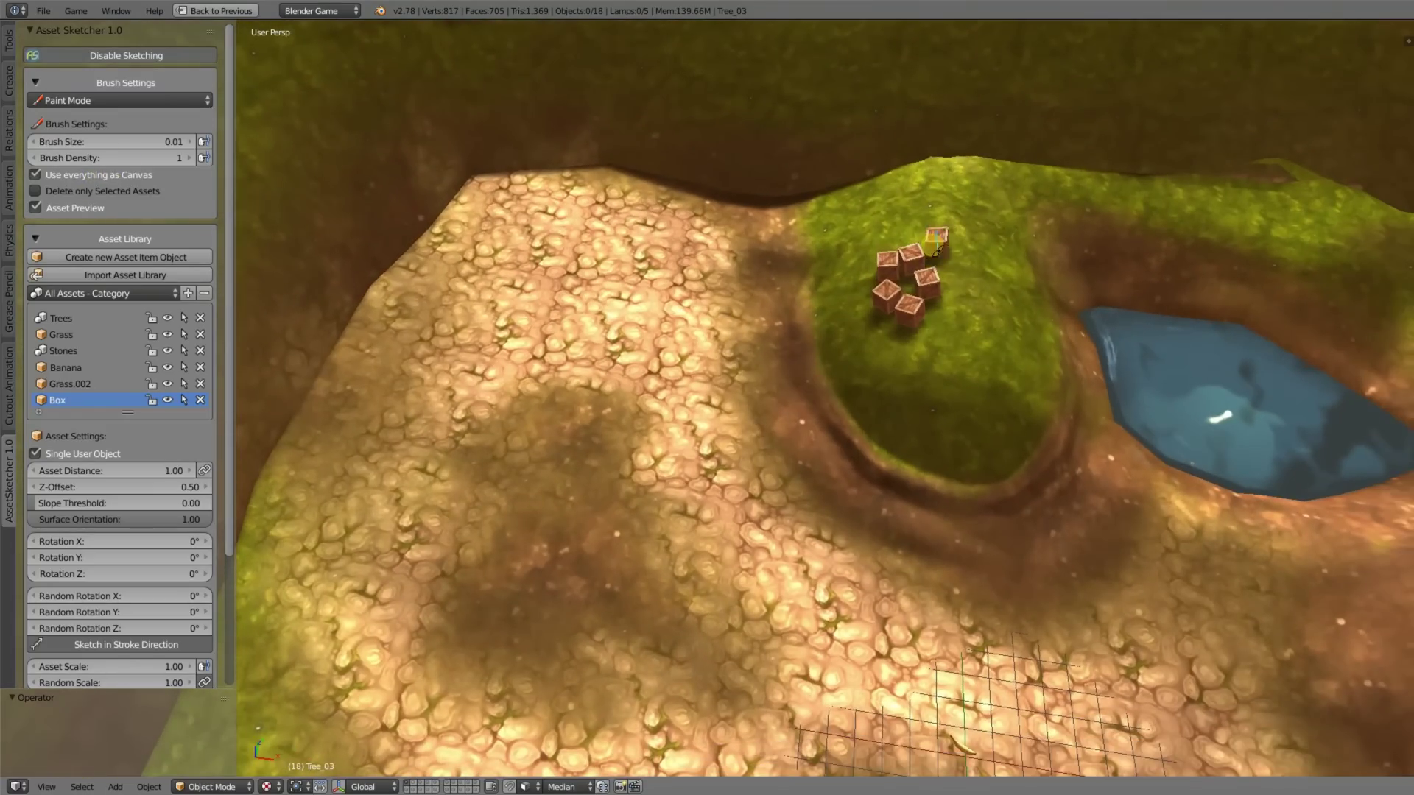
{"action": "mouse_move", "coordinate": [902, 262]}
{"action": "left_mouse_down"}
{"action": "mouse_move", "coordinate": [934, 267]}
{"action": "mouse_move", "coordinate": [903, 247]}
{"action": "mouse_move", "coordinate": [909, 258]}
{"action": "left_mouse_up"}
{"action": "mouse_move", "coordinate": [909, 258]}
{"action": "middle_mouse_down"}
{"action": "mouse_move", "coordinate": [900, 163]}
{"action": "mouse_move", "coordinate": [886, 272]}
{"action": "middle_mouse_up"}
{"action": "left_click_drag", "start_coordinate": [929, 184], "coordinate": [932, 210]}
{"action": "middle_click_drag", "start_coordinate": [920, 262], "coordinate": [900, 164]}
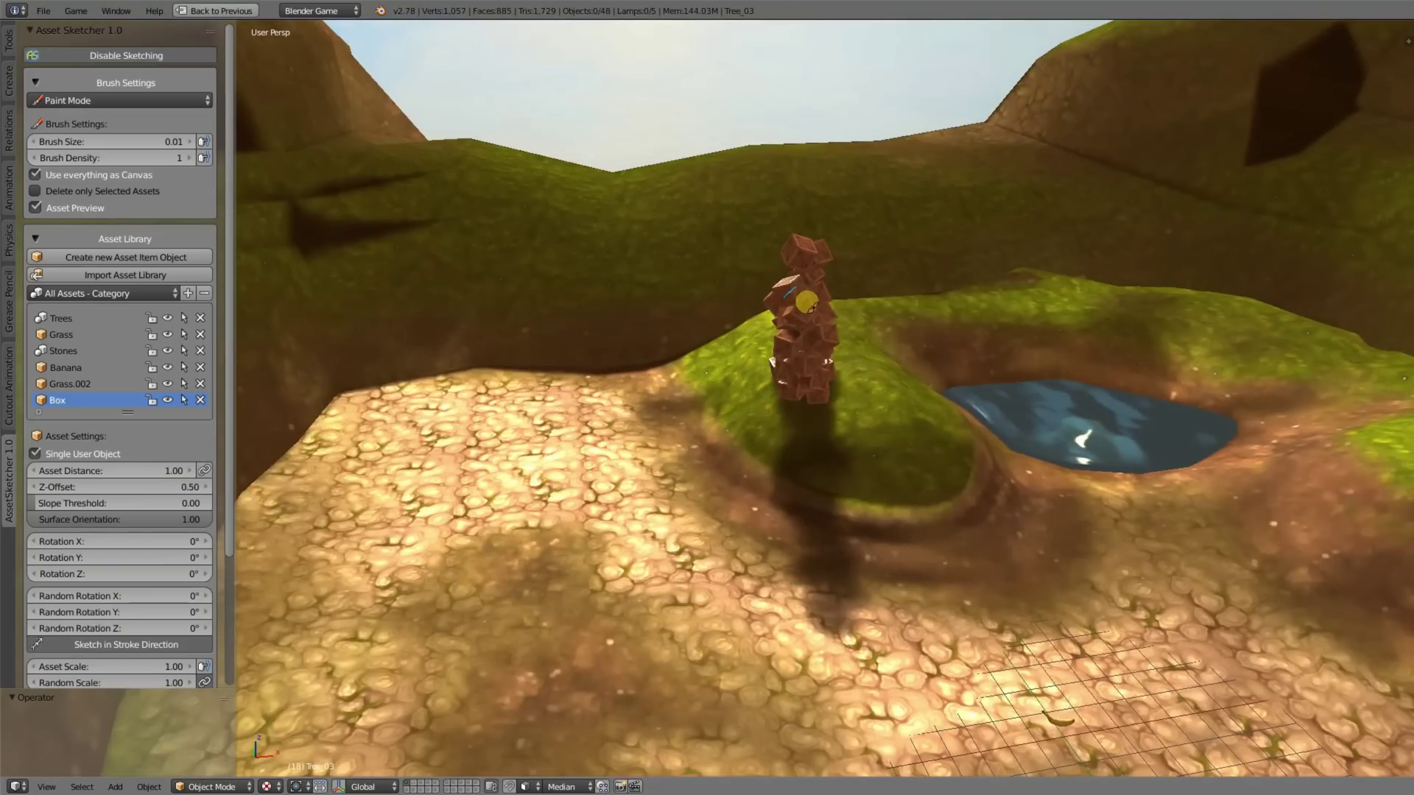
{"action": "mouse_move", "coordinate": [625, 446]}
{"action": "middle_mouse_down"}
{"action": "mouse_move", "coordinate": [665, 410]}
{"action": "mouse_move", "coordinate": [714, 425]}
{"action": "mouse_move", "coordinate": [692, 414]}
{"action": "middle_mouse_up"}
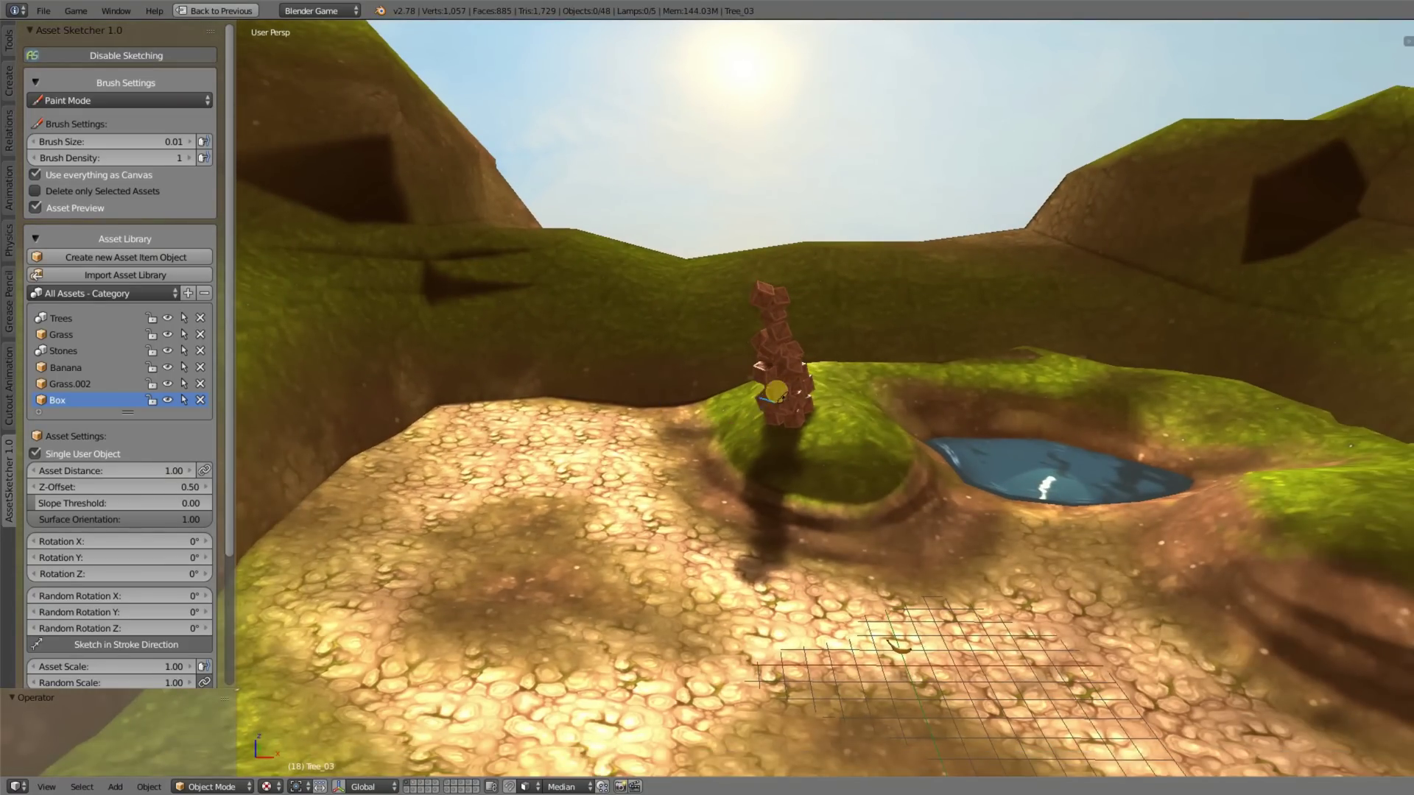
{"action": "middle_click_drag", "start_coordinate": [744, 413], "coordinate": [742, 419]}
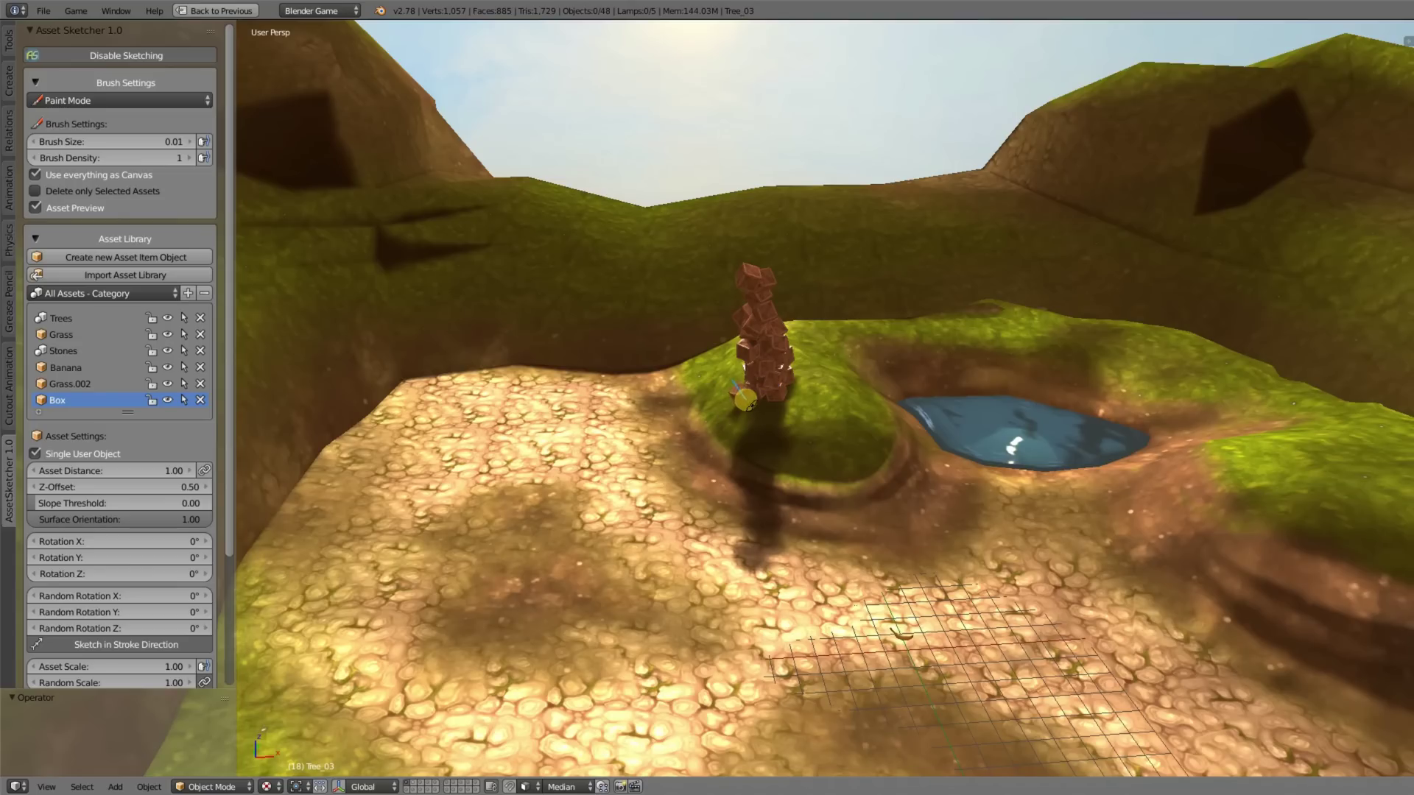
{"action": "key", "text": "Escape"}
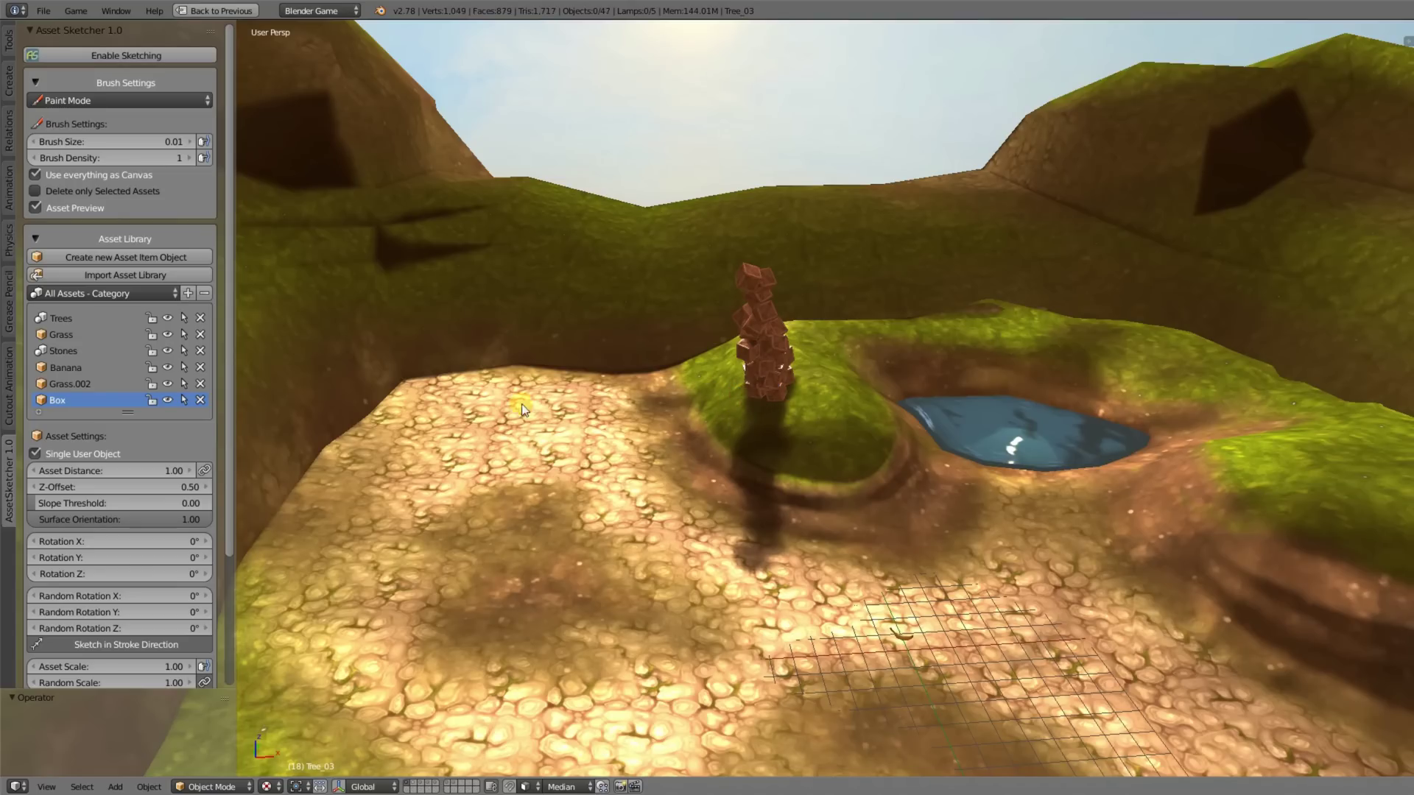
Select all placed instances of the Box asset from the asset library.
{"action": "middle_click_drag", "start_coordinate": [164, 428], "coordinate": [164, 366]}
{"action": "scroll", "coordinate": [163, 366], "scroll_direction": "down", "scroll_amount": 2}
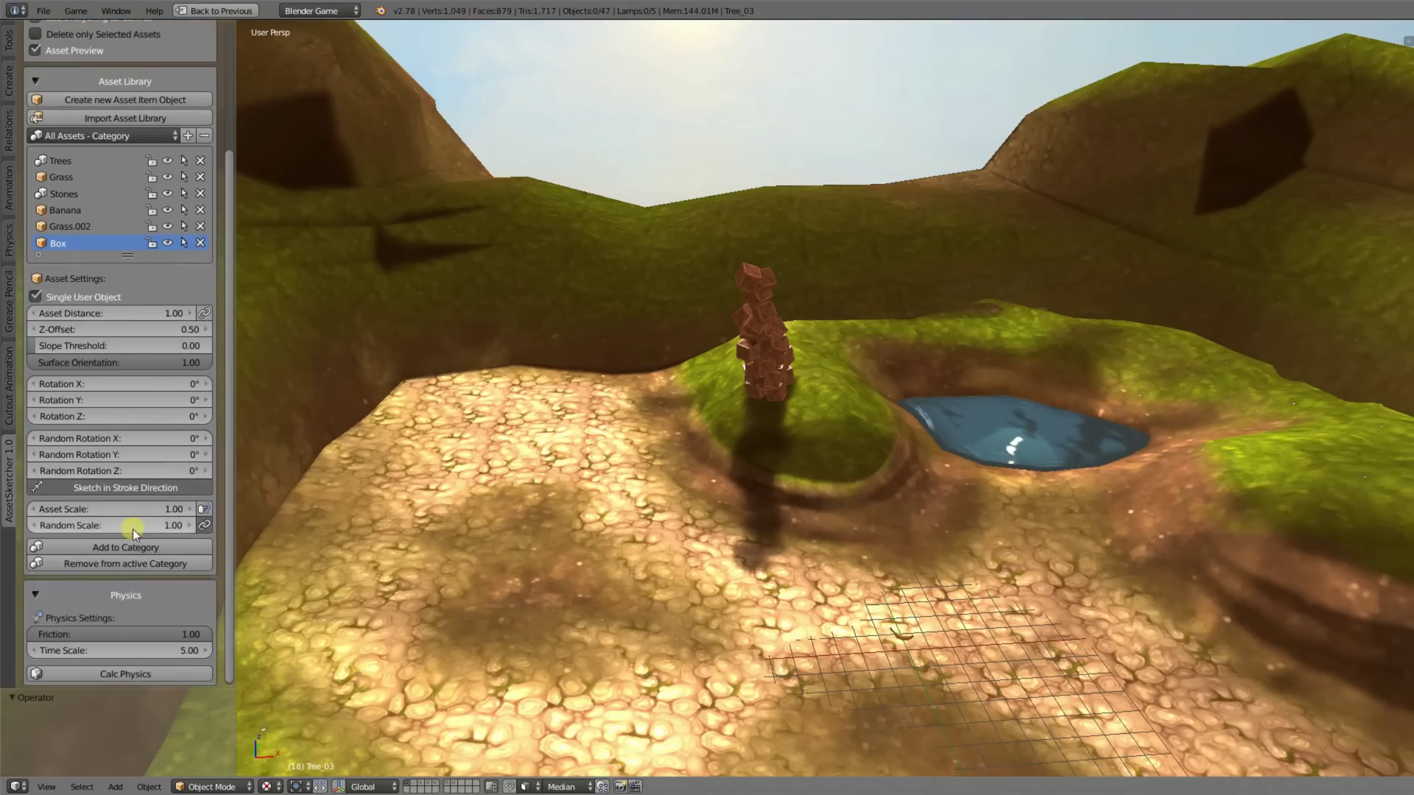
{"action": "scroll", "coordinate": [118, 634], "scroll_direction": "down", "scroll_amount": 1}
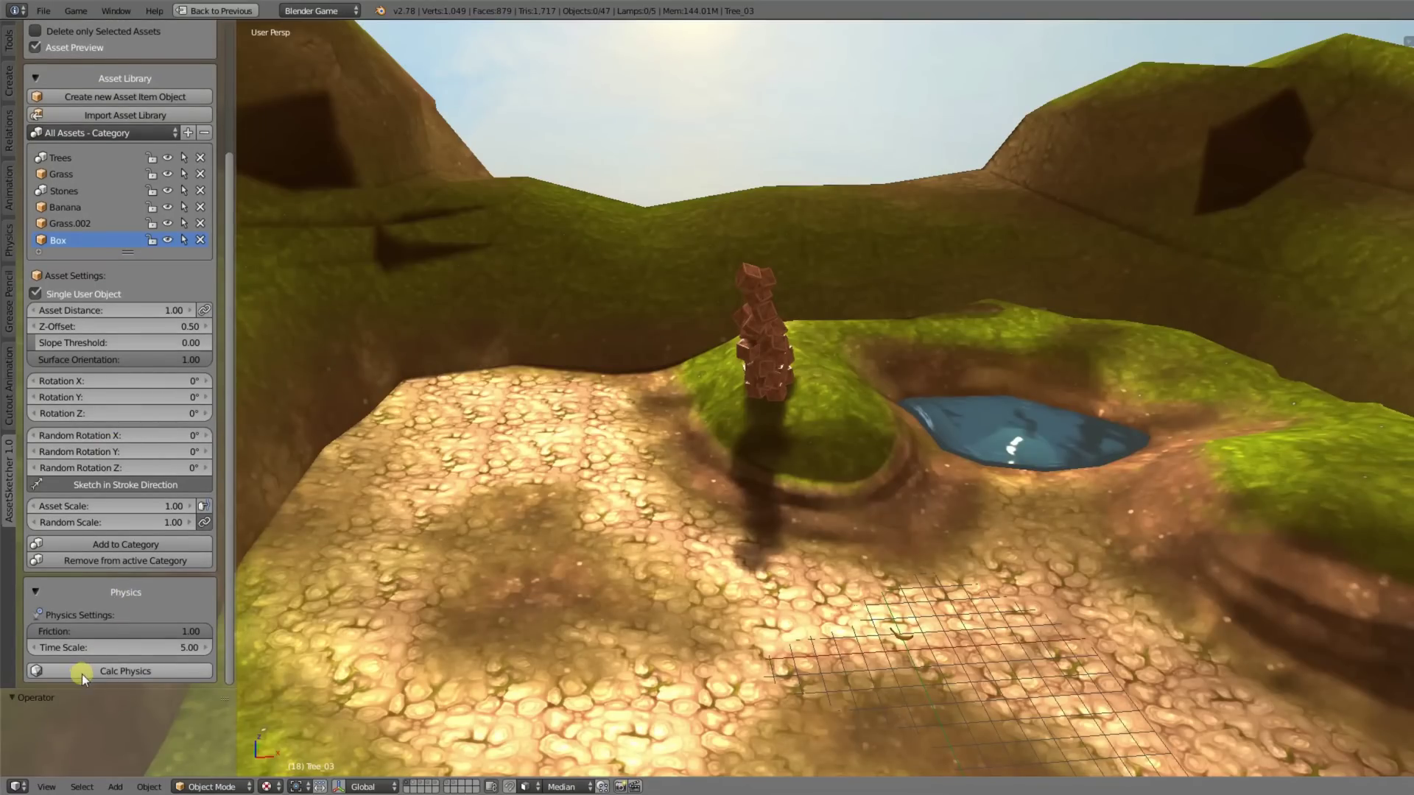
{"action": "left_click", "coordinate": [173, 243]}
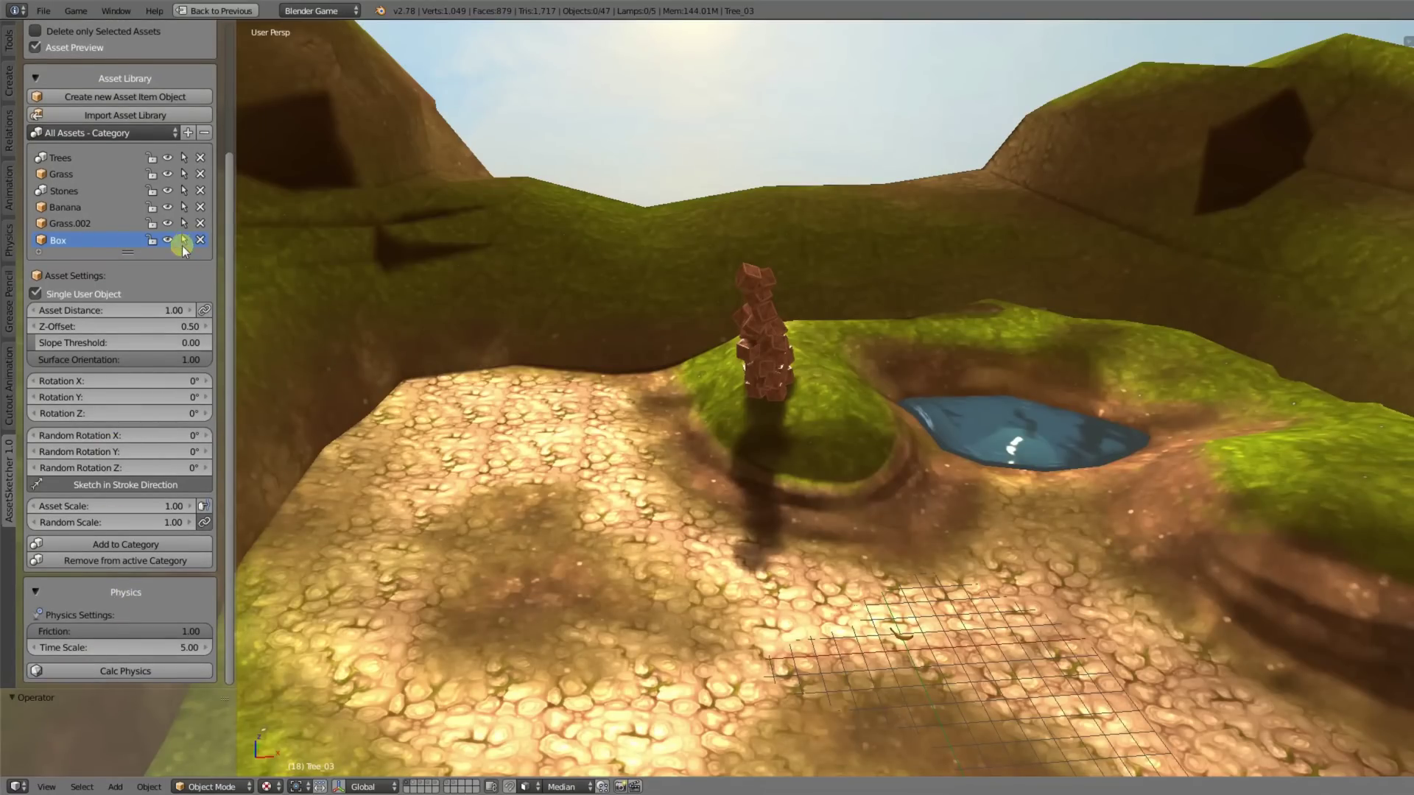
{"action": "left_click", "coordinate": [184, 240]}
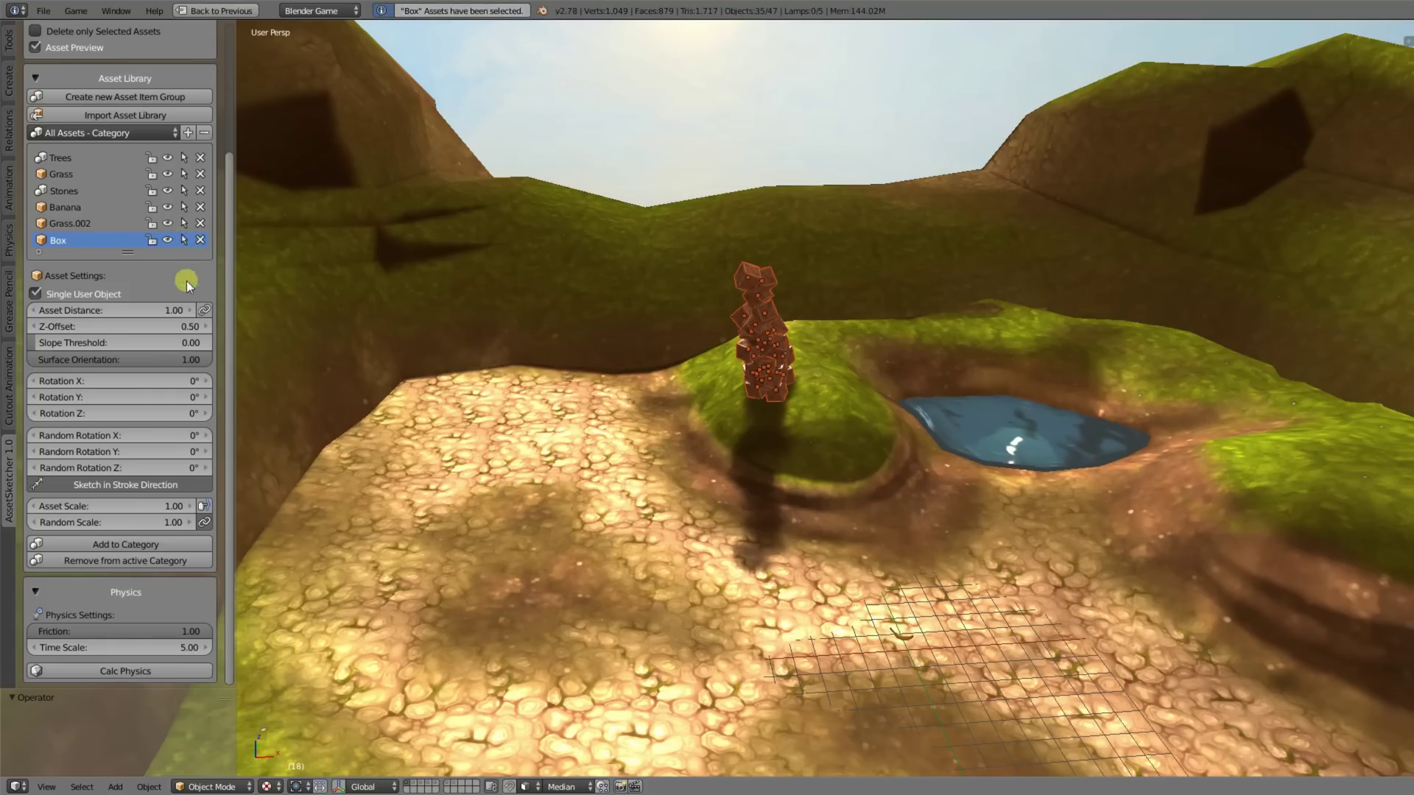
Run the physics calculation on the selected boxes to collapse the tower and view how they land.
{"action": "middle_click_drag", "start_coordinate": [540, 373], "coordinate": [767, 378]}
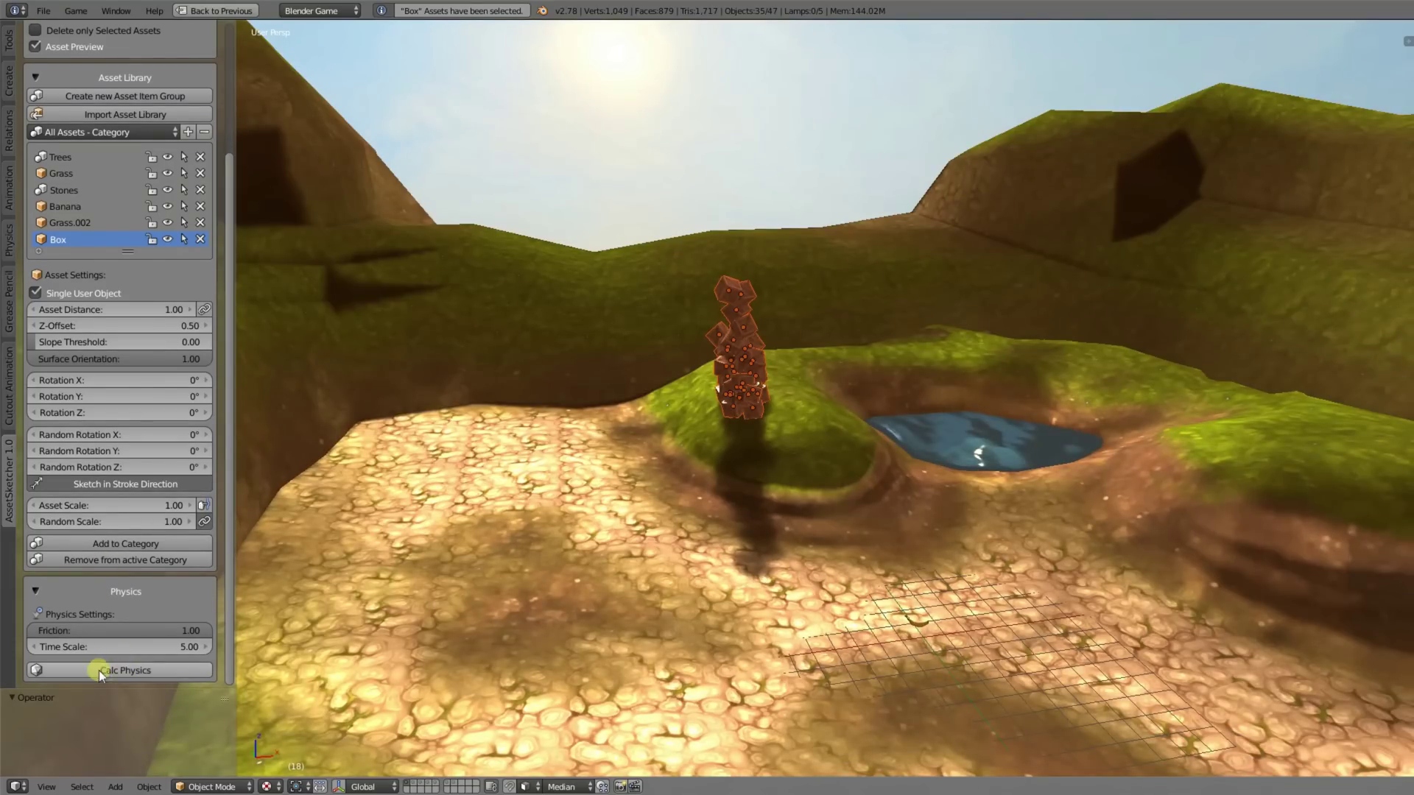
{"action": "left_click", "coordinate": [130, 670]}
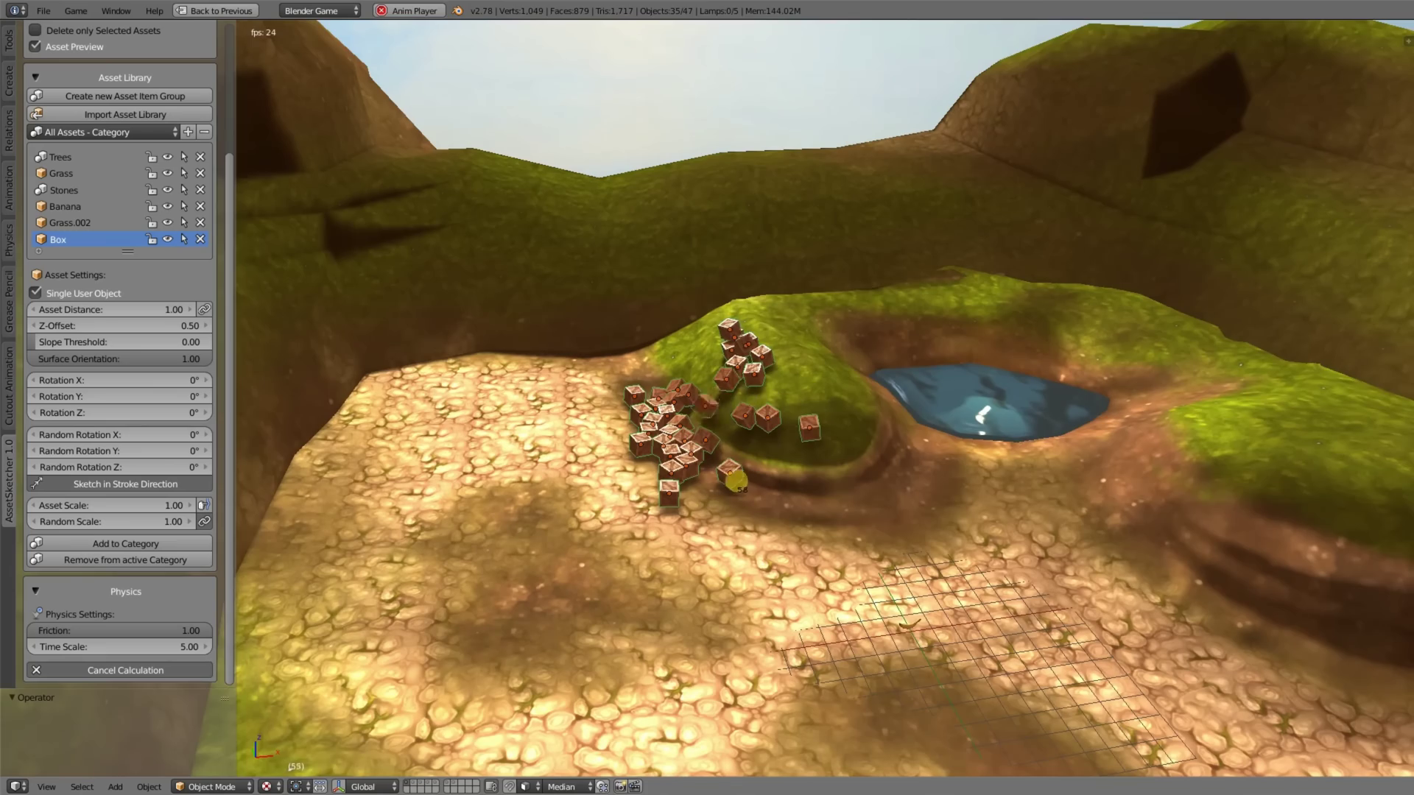
{"action": "middle_click_drag", "start_coordinate": [739, 488], "coordinate": [690, 374]}
{"action": "scroll", "coordinate": [703, 394], "scroll_direction": "down", "scroll_amount": 4}
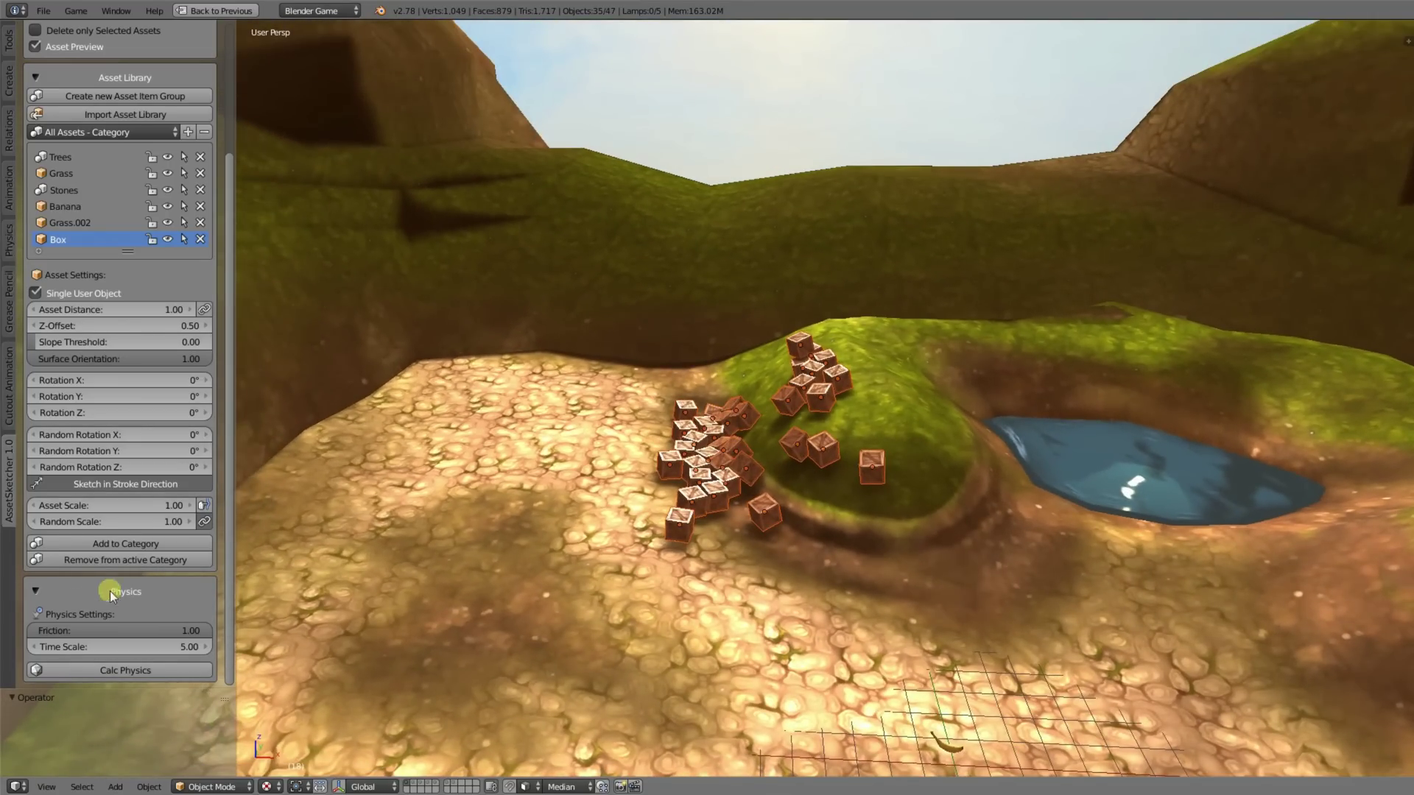
{"action": "middle_click_drag", "start_coordinate": [678, 424], "coordinate": [412, 503]}
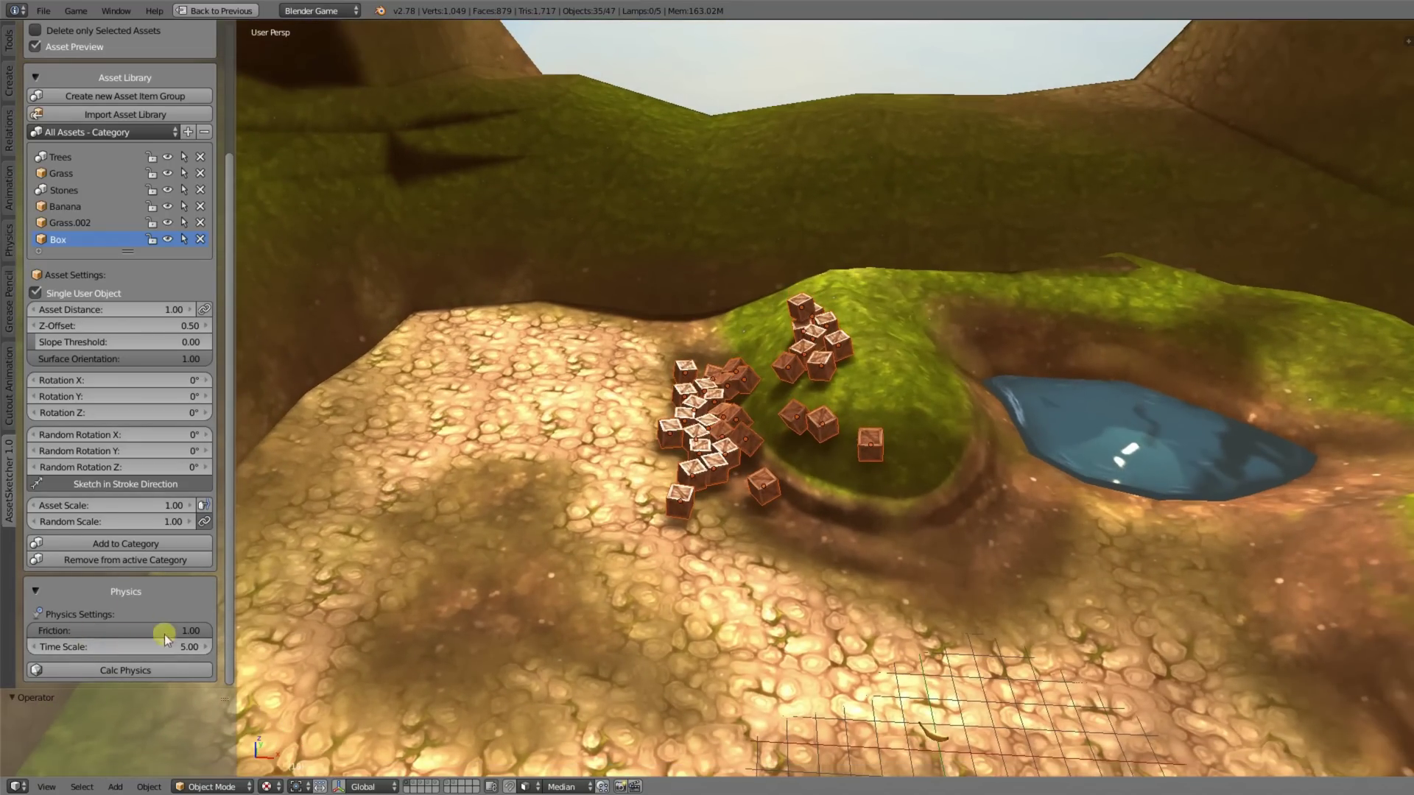
Set the physics friction to 0, rerun the calculation on the boxes and stop it once they have slid apart.
{"action": "left_click_drag", "start_coordinate": [198, 632], "coordinate": [37, 630]}
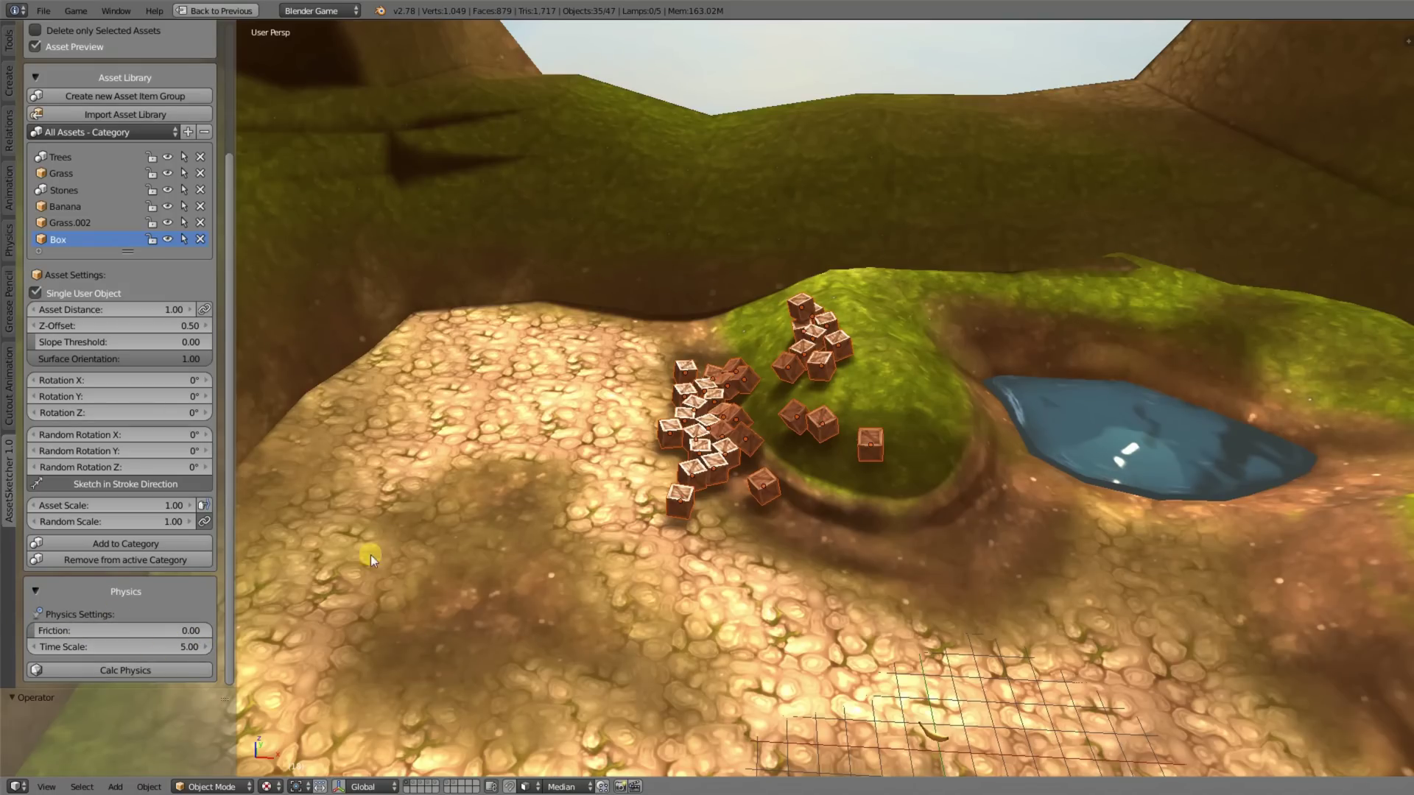
{"action": "left_click", "coordinate": [138, 671]}
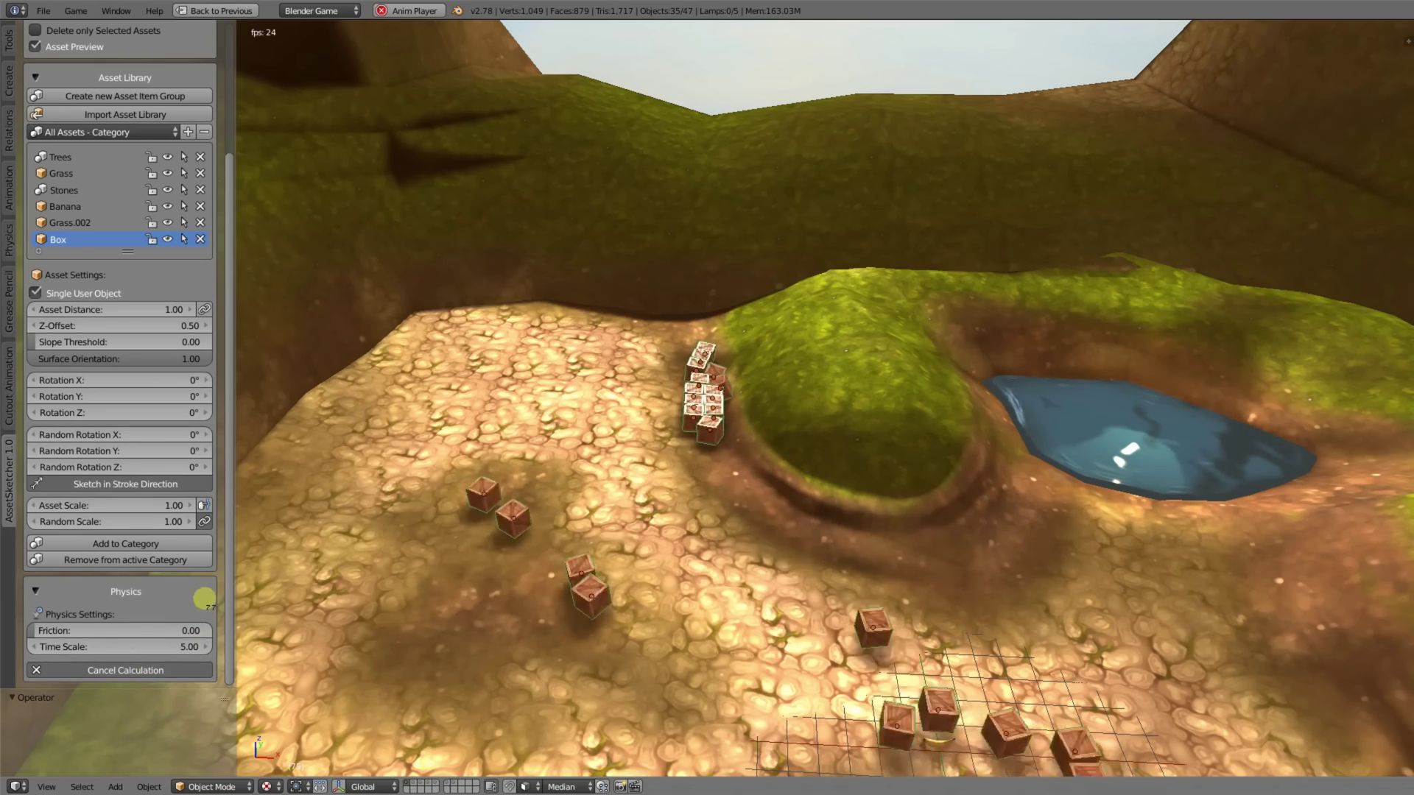
{"action": "left_click", "coordinate": [139, 670]}
{"action": "mouse_move", "coordinate": [621, 449]}
{"action": "middle_mouse_down"}
{"action": "mouse_move", "coordinate": [695, 434]}
{"action": "mouse_move", "coordinate": [625, 460]}
{"action": "middle_mouse_up"}
{"action": "scroll", "coordinate": [669, 476], "scroll_direction": "down", "scroll_amount": 1}
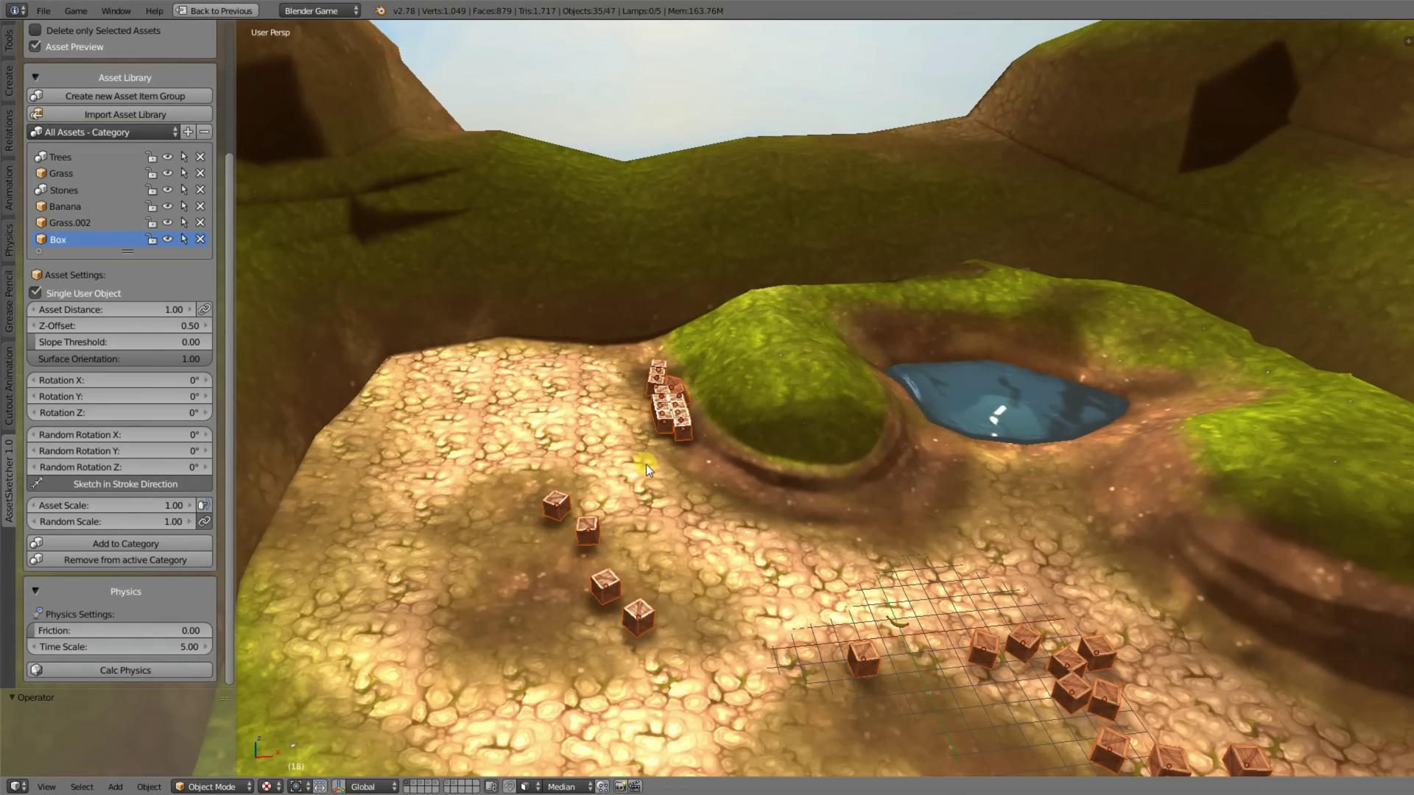
Undo the physics calculations to restore the box tower on the mound.
{"action": "key", "text": "ctrl+z"}
{"action": "key", "text": "ctrl+z"}
{"action": "middle_click_drag", "start_coordinate": [660, 466], "coordinate": [630, 414]}
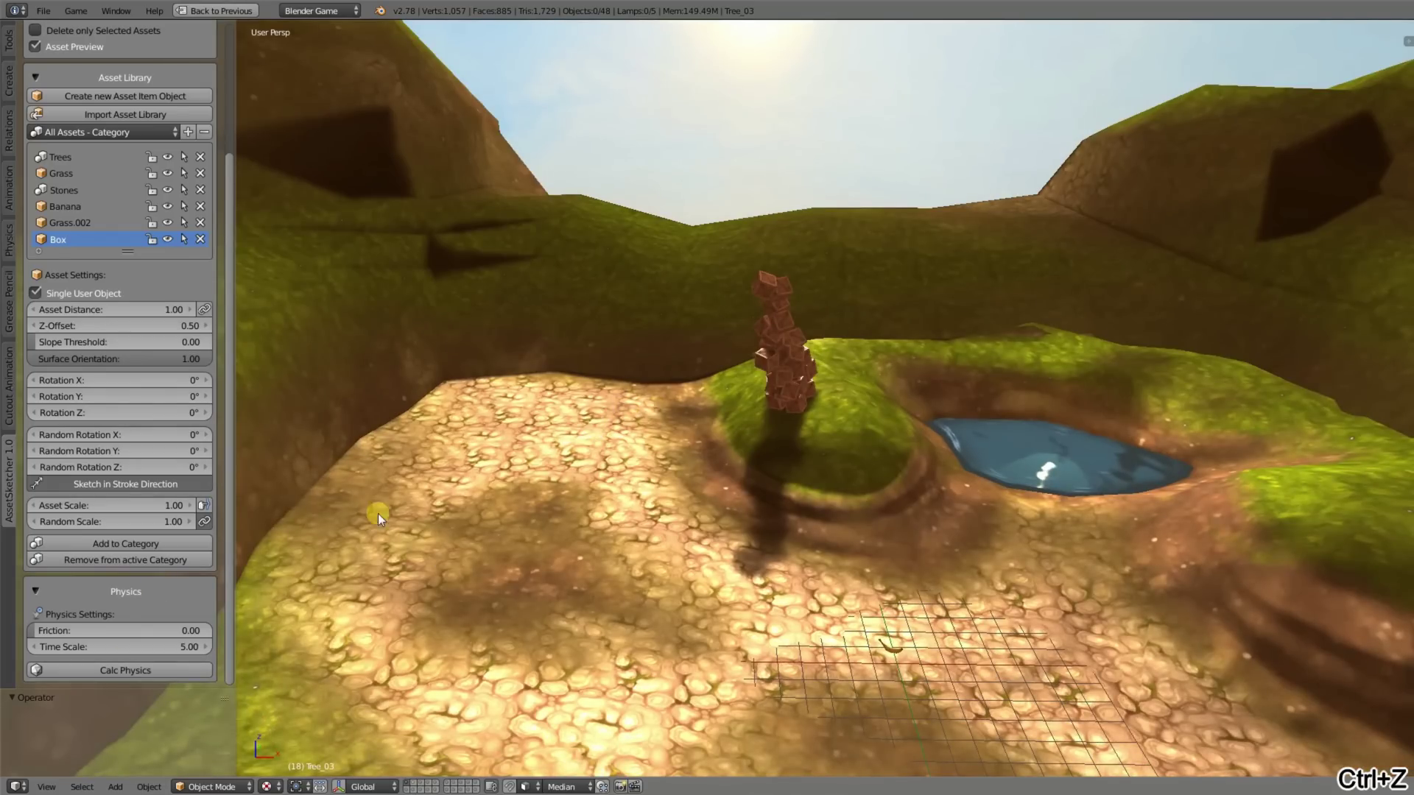
Set the physics friction to 1.00 and the time scale to 1.00.
{"action": "left_click_drag", "start_coordinate": [42, 630], "coordinate": [371, 617]}
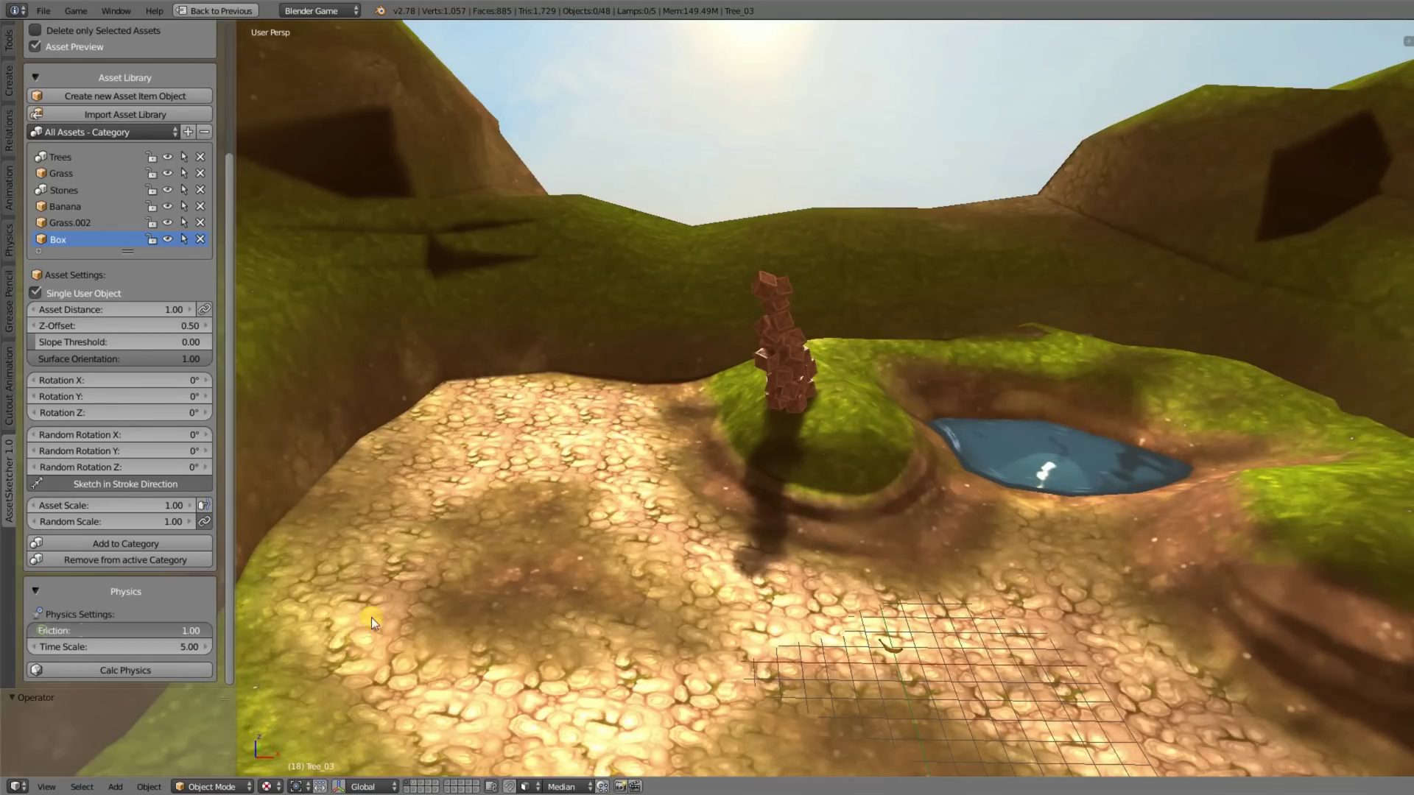
{"action": "left_click", "coordinate": [128, 646]}
{"action": "type", "text": "1"}
{"action": "key", "text": "Return"}
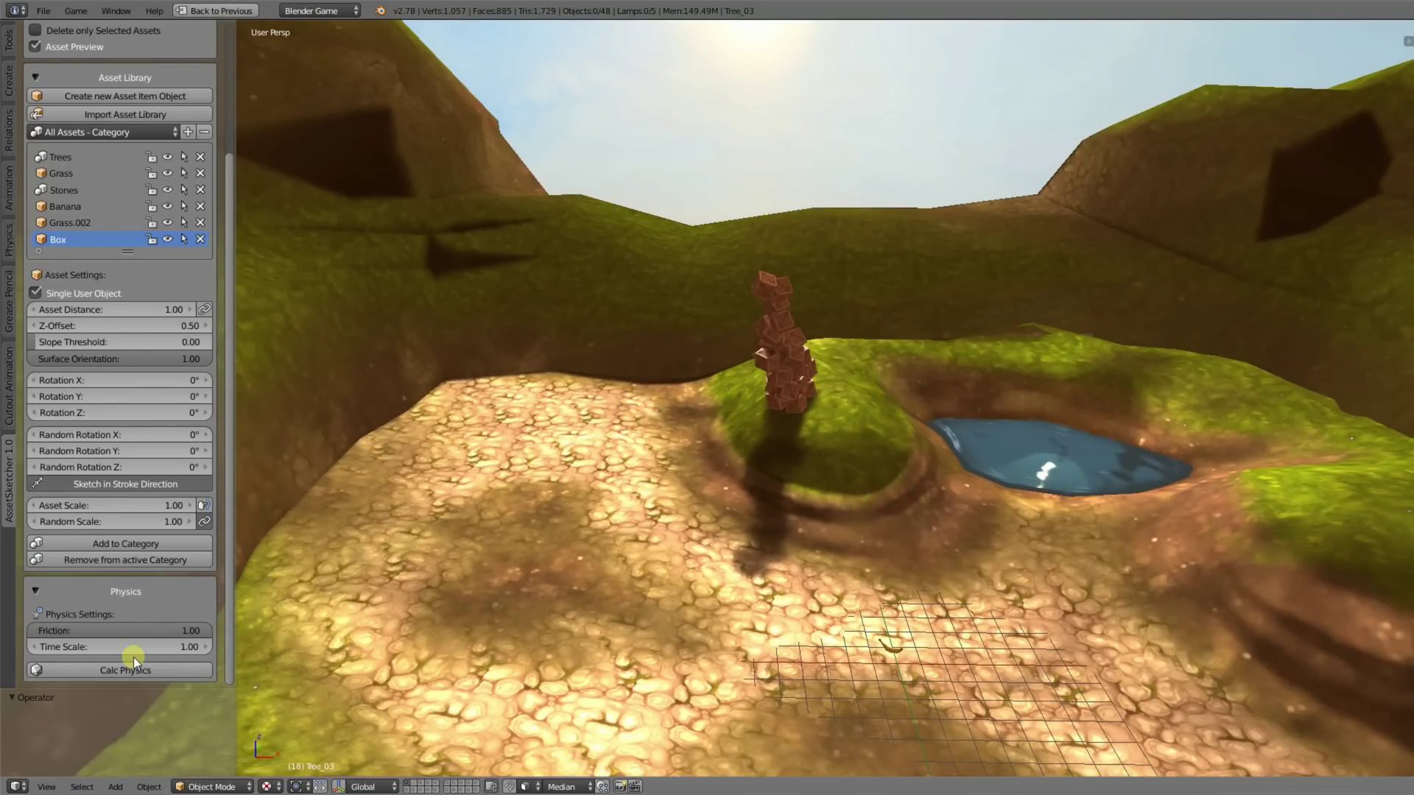
Select all placed Box assets, run the physics calculation on them and stop it once they have tumbled down the mound.
{"action": "left_click", "coordinate": [184, 239]}
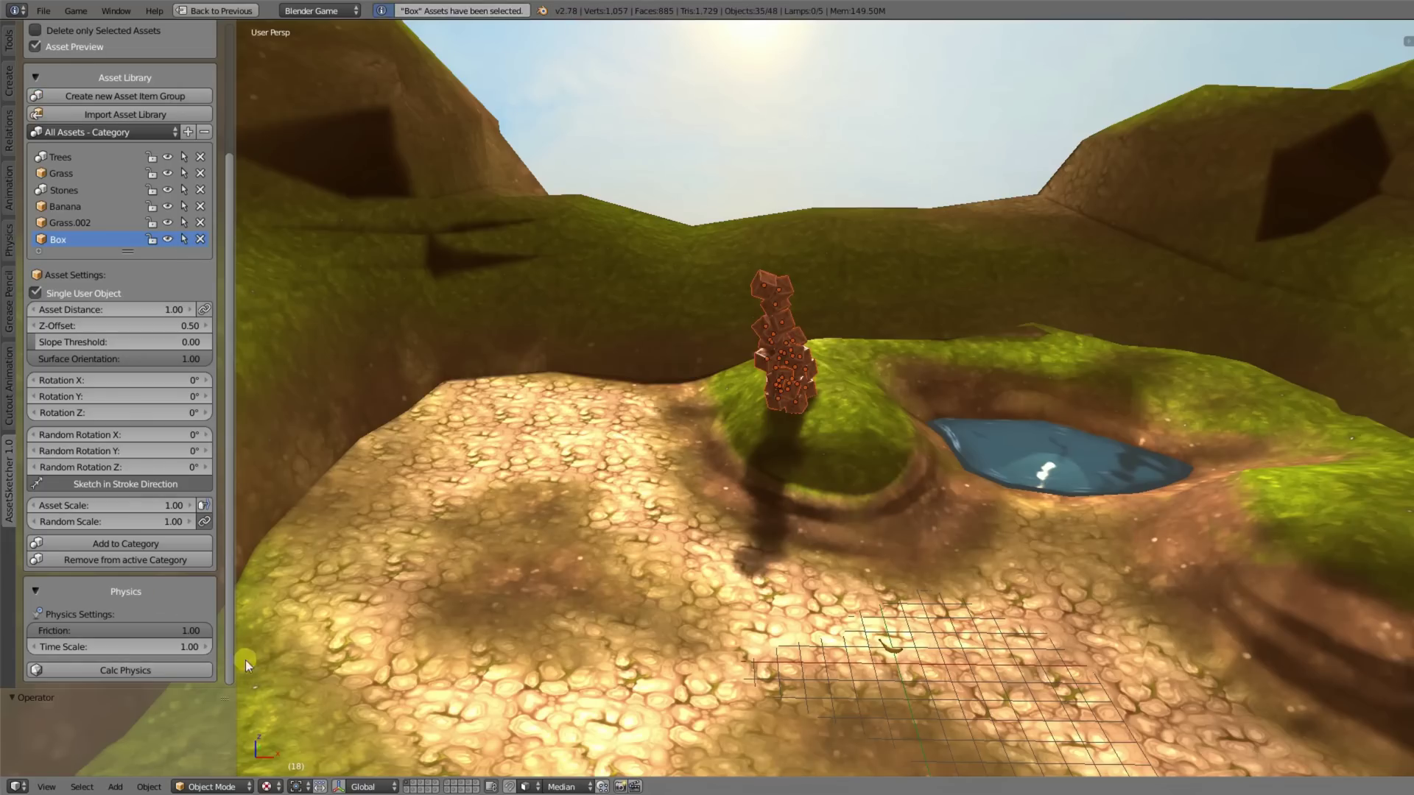
{"action": "left_click", "coordinate": [139, 670]}
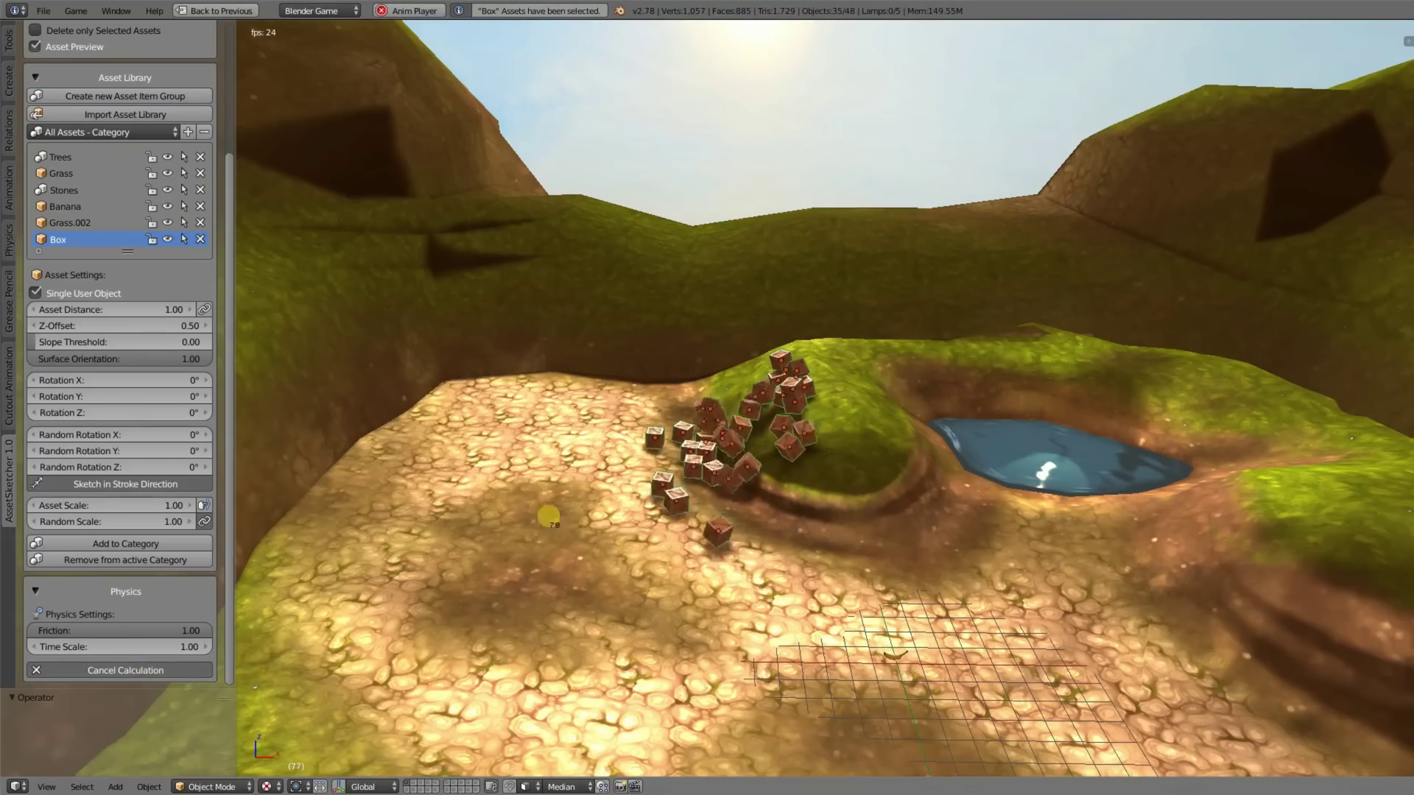
{"action": "key", "text": "Escape"}
{"action": "mouse_move", "coordinate": [705, 486]}
{"action": "middle_mouse_down"}
{"action": "mouse_move", "coordinate": [802, 463]}
{"action": "mouse_move", "coordinate": [666, 476]}
{"action": "mouse_move", "coordinate": [717, 488]}
{"action": "mouse_move", "coordinate": [704, 478]}
{"action": "middle_mouse_up"}
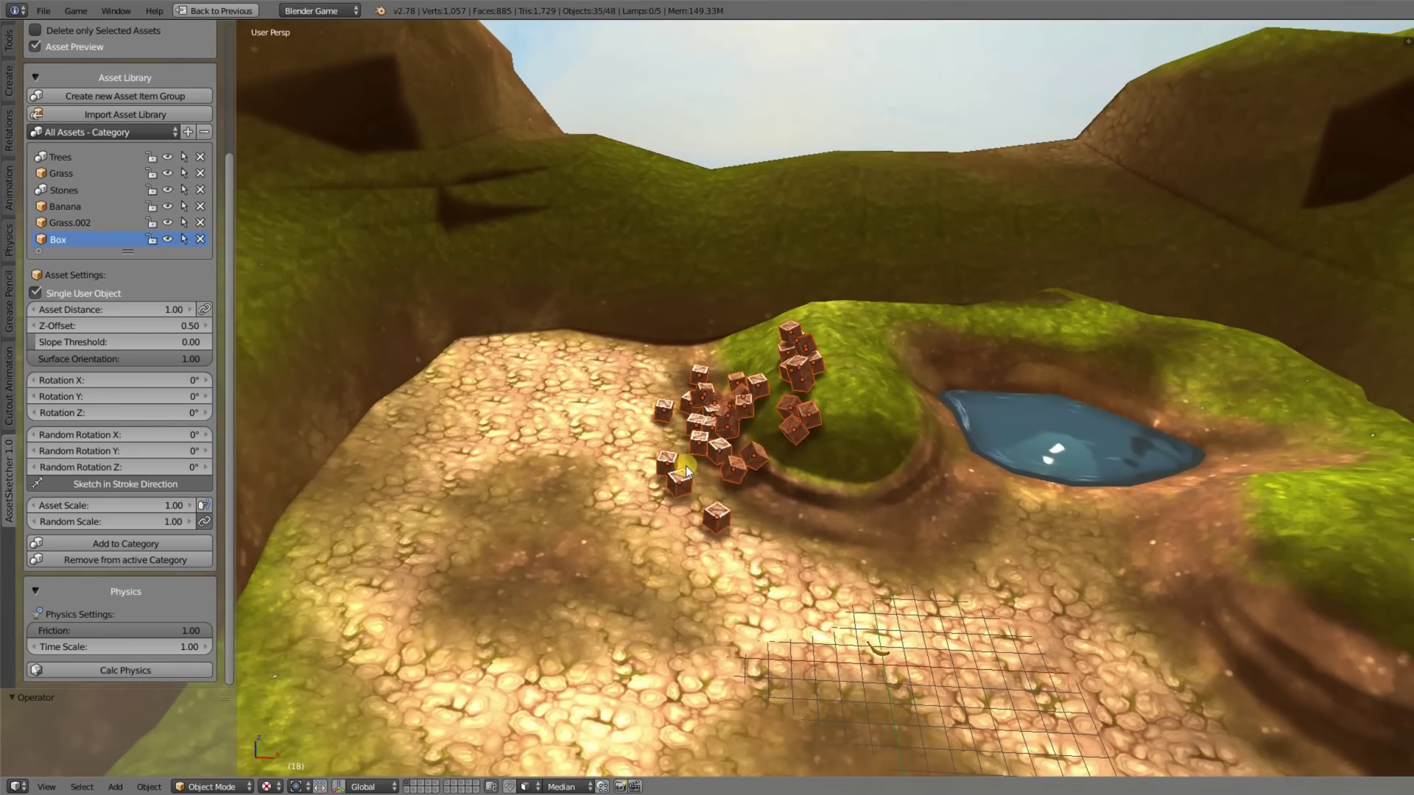
{"action": "middle_click_drag", "start_coordinate": [592, 388], "coordinate": [601, 395]}
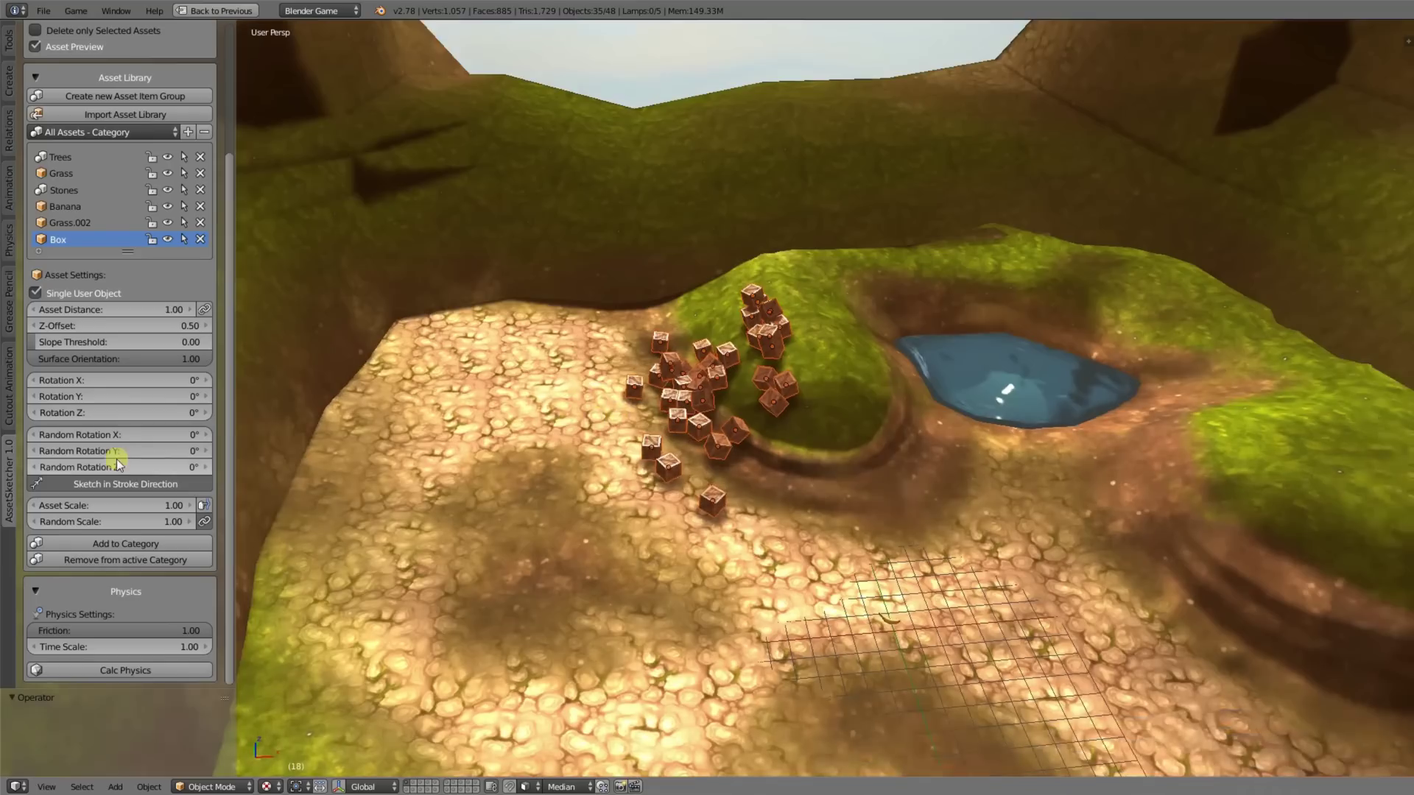
Collapse the Physics settings and enable sketching with the Box asset.
{"action": "mouse_move", "coordinate": [112, 401]}
{"action": "middle_mouse_down"}
{"action": "mouse_move", "coordinate": [108, 558]}
{"action": "mouse_move", "coordinate": [135, 261]}
{"action": "middle_mouse_up"}
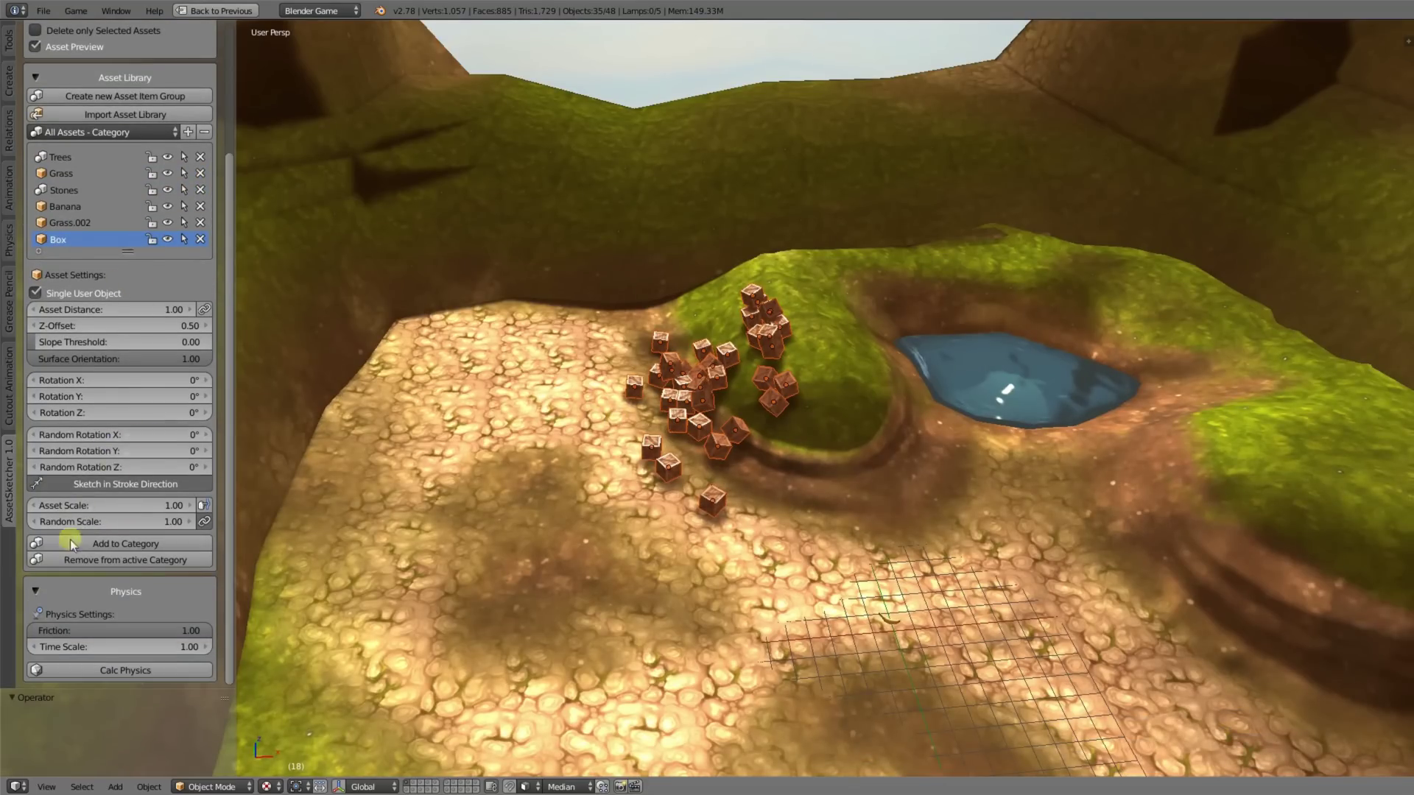
{"action": "left_click", "coordinate": [34, 591]}
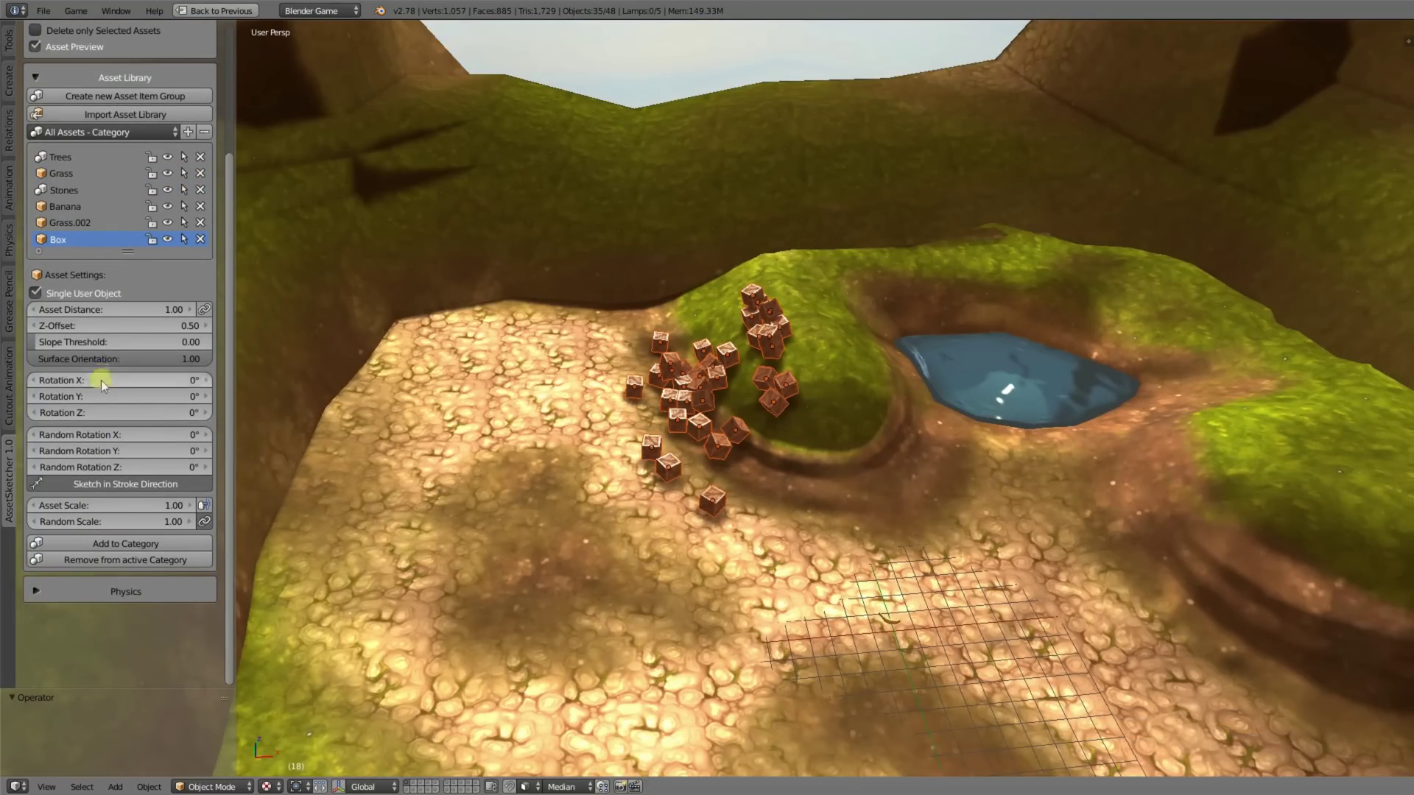
{"action": "scroll", "coordinate": [139, 626], "scroll_direction": "up", "scroll_amount": 5}
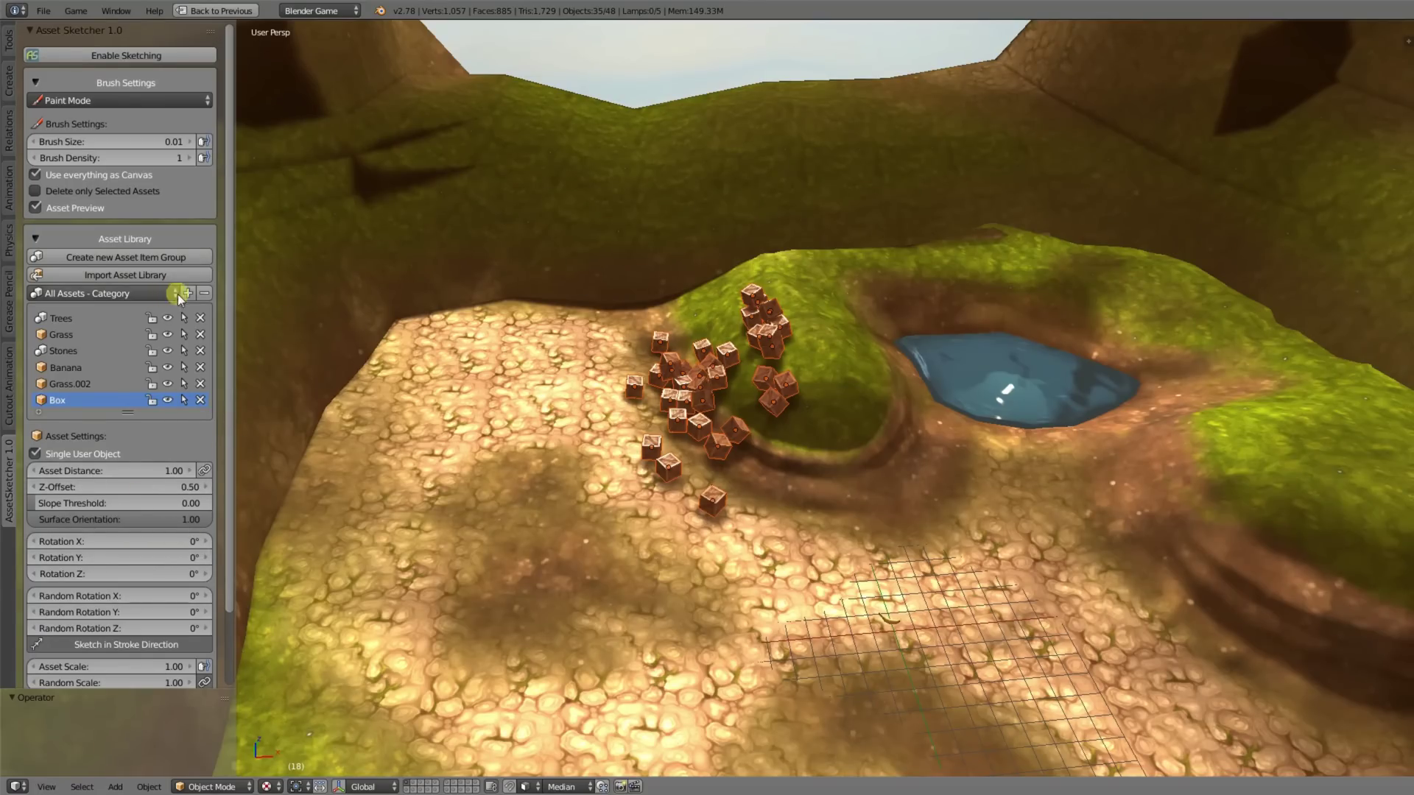
{"action": "left_click", "coordinate": [109, 55]}
{"action": "left_click", "coordinate": [598, 423]}
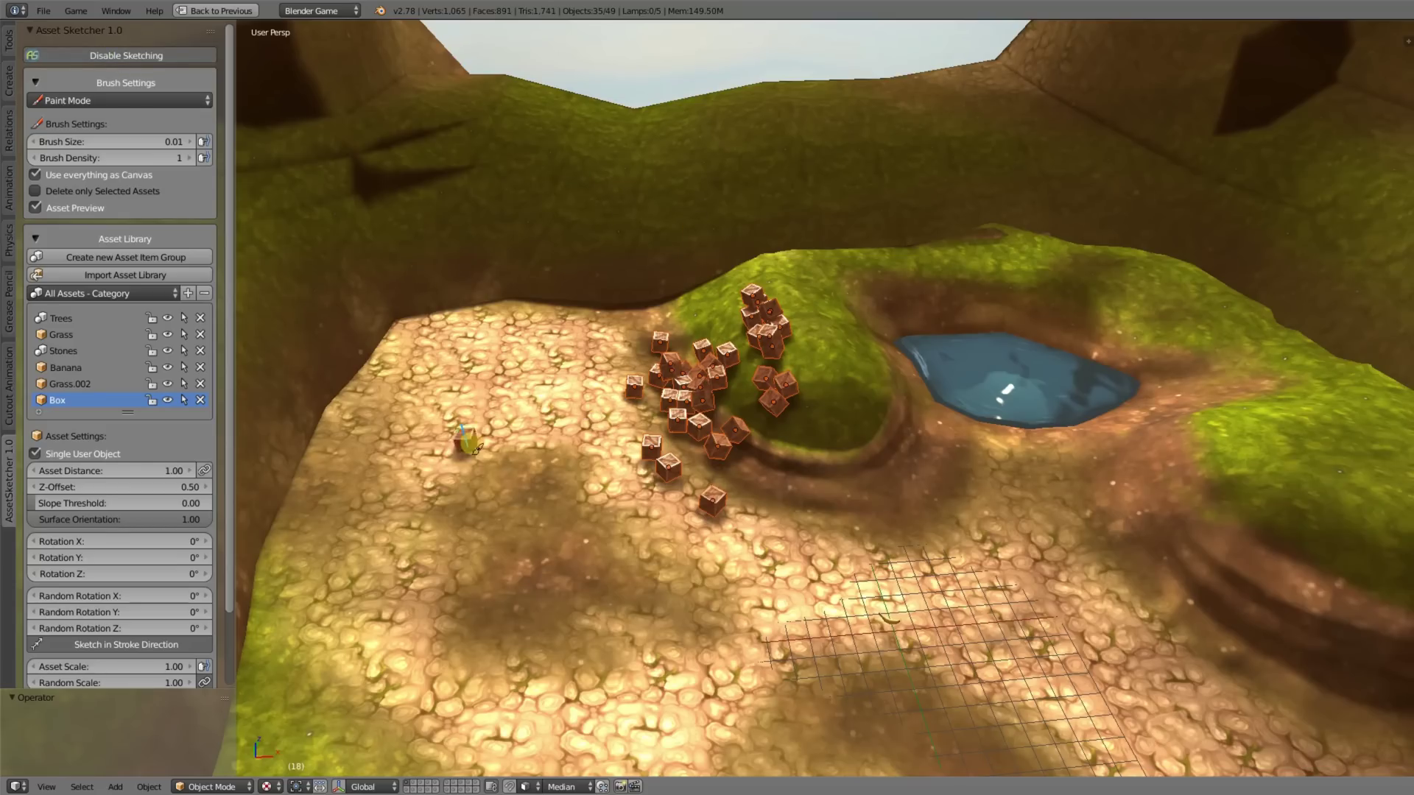
Paint several overlapping strokes of boxes on the stone ground beside the mound, stacking them into a pile.
{"action": "mouse_move", "coordinate": [507, 423]}
{"action": "left_mouse_down"}
{"action": "mouse_move", "coordinate": [526, 431]}
{"action": "mouse_move", "coordinate": [524, 492]}
{"action": "left_mouse_up"}
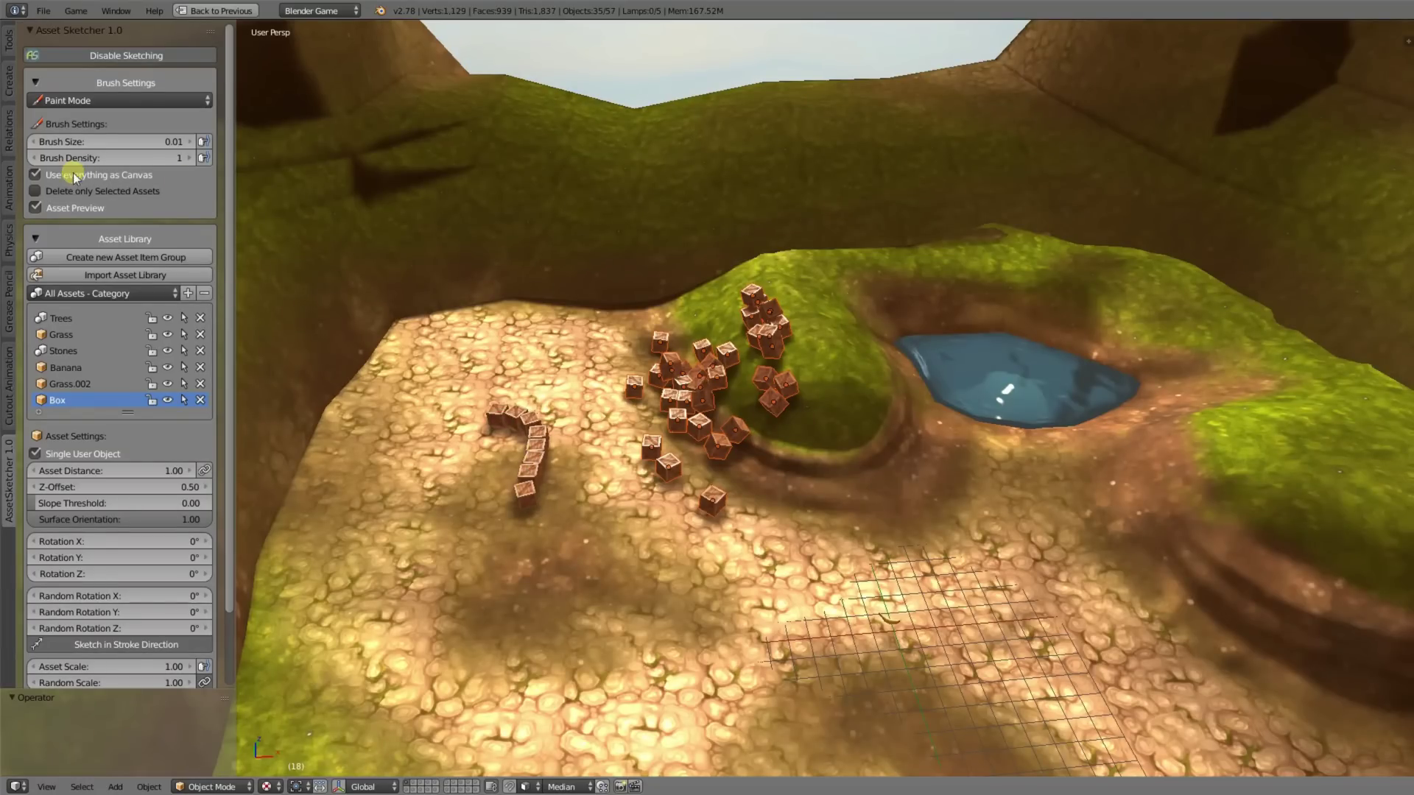
{"action": "mouse_move", "coordinate": [516, 427]}
{"action": "left_mouse_down"}
{"action": "mouse_move", "coordinate": [530, 552]}
{"action": "mouse_move", "coordinate": [537, 458]}
{"action": "left_mouse_up"}
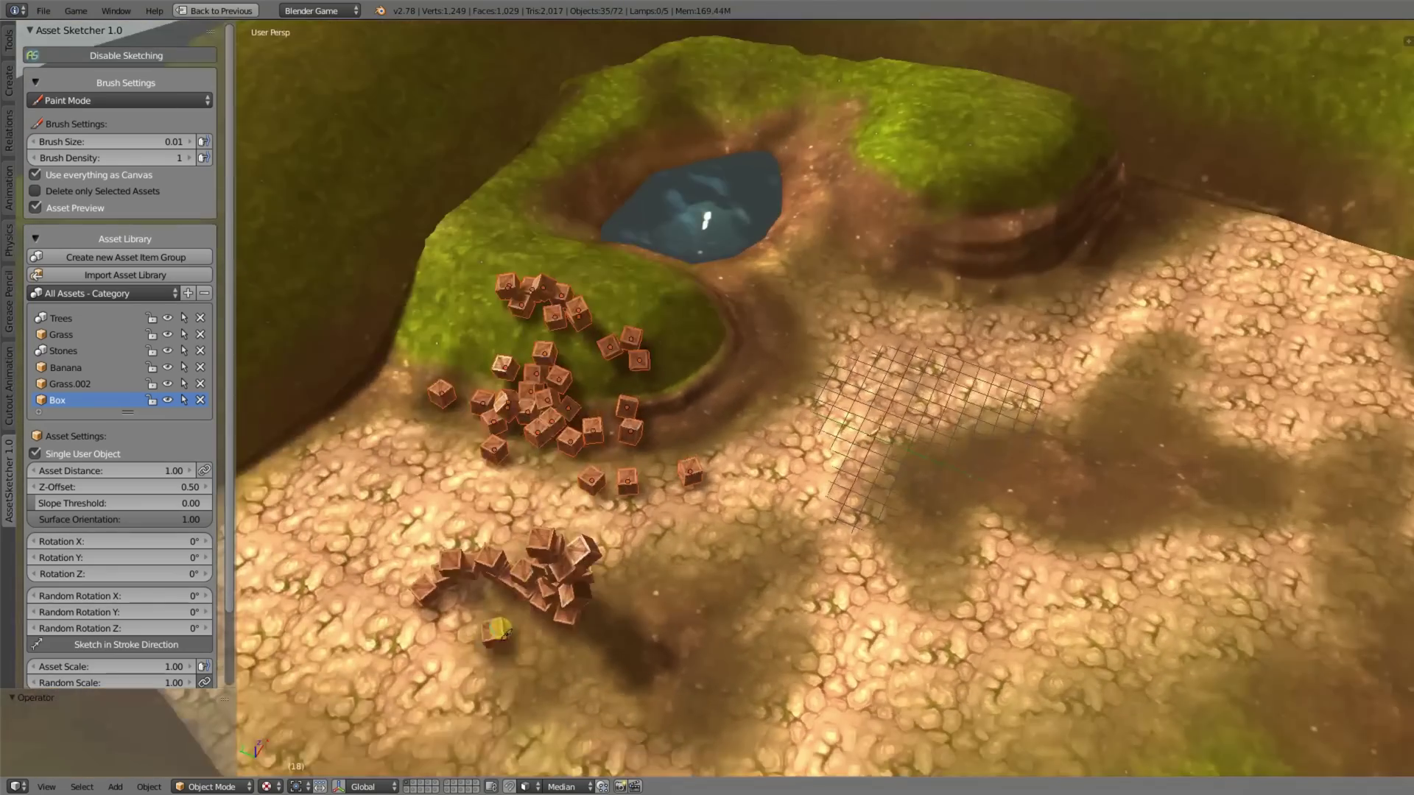
{"action": "left_click_drag", "start_coordinate": [508, 619], "coordinate": [501, 560]}
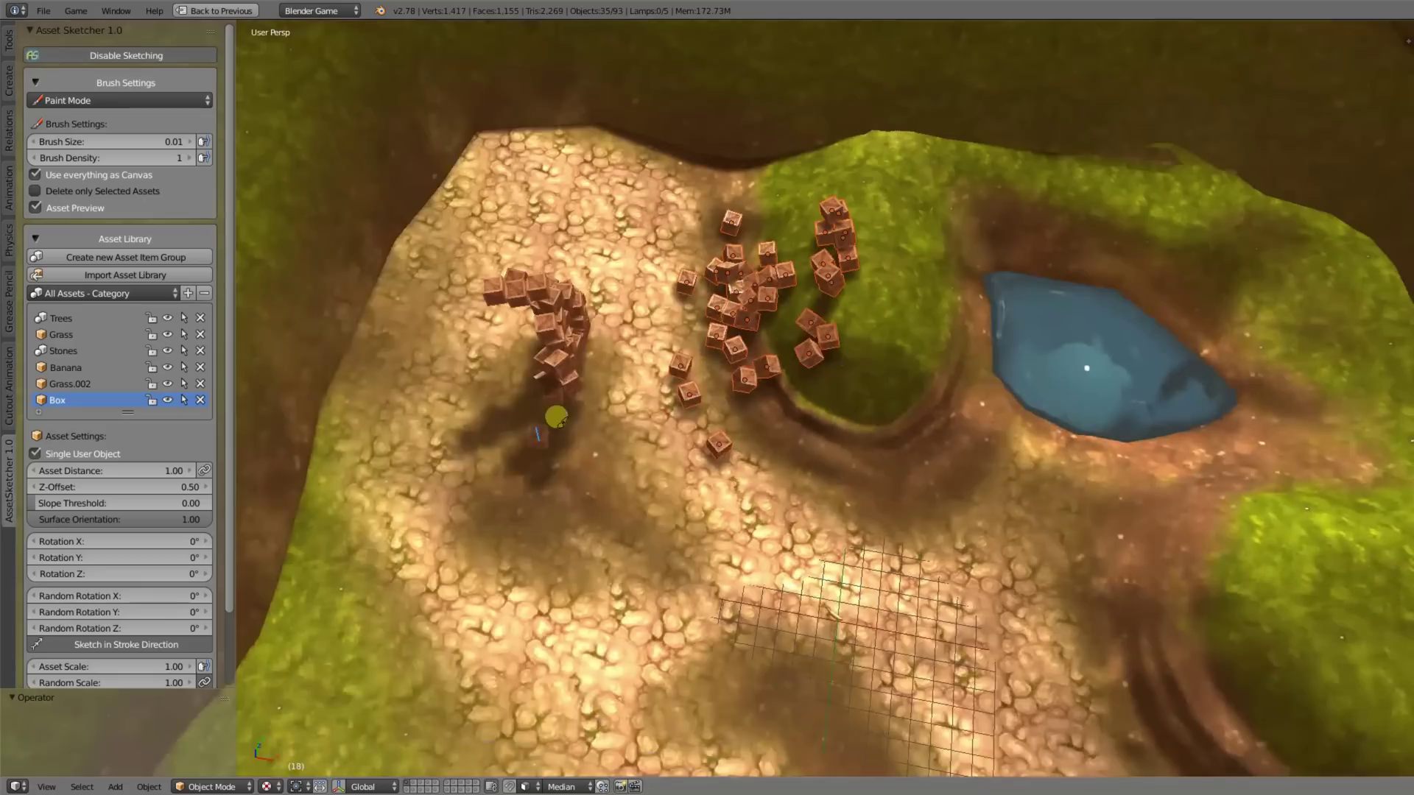
{"action": "mouse_move", "coordinate": [546, 424]}
{"action": "left_mouse_down"}
{"action": "mouse_move", "coordinate": [560, 353]}
{"action": "mouse_move", "coordinate": [549, 329]}
{"action": "left_mouse_up"}
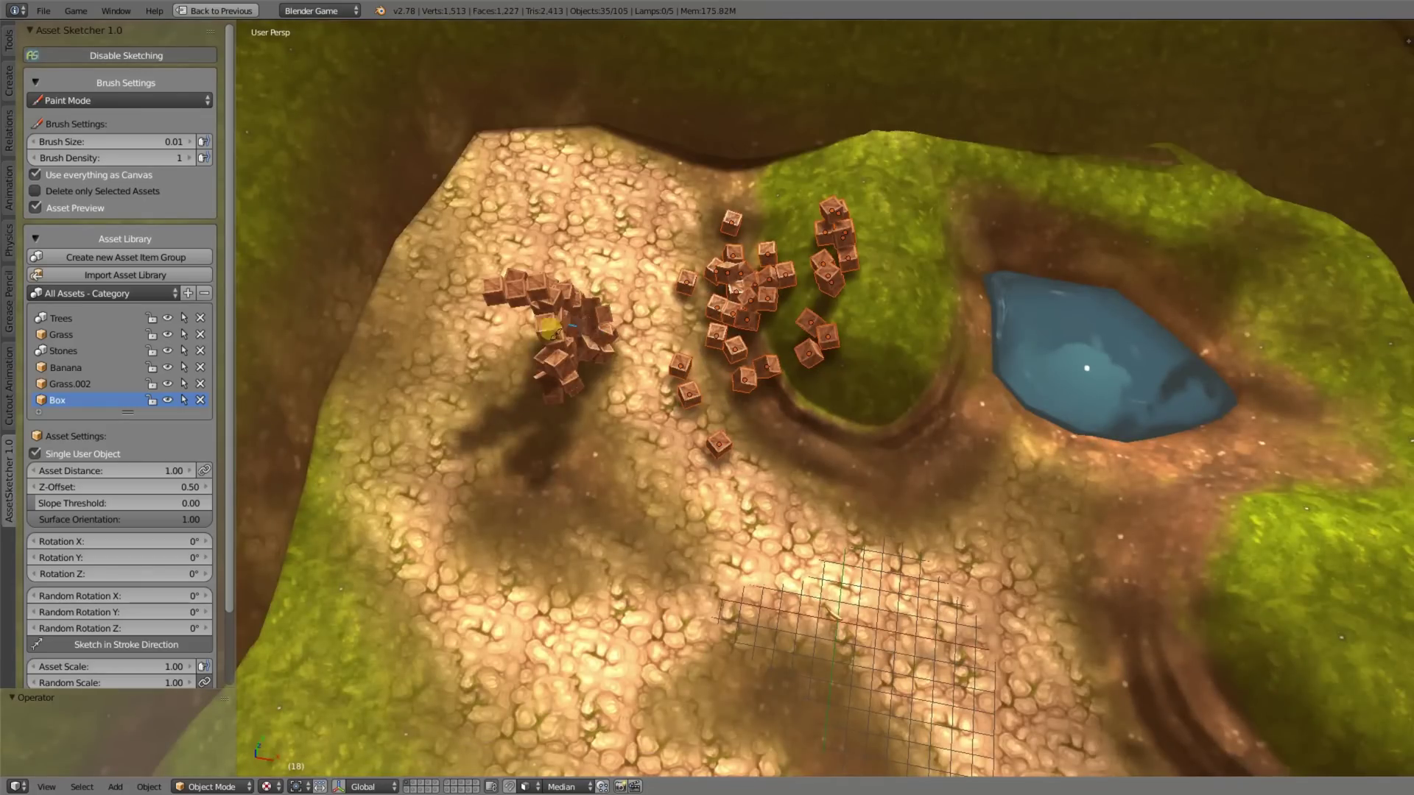
Turn the asset preview off and back on to compare sketching with and without the previewed box.
{"action": "left_click", "coordinate": [65, 207]}
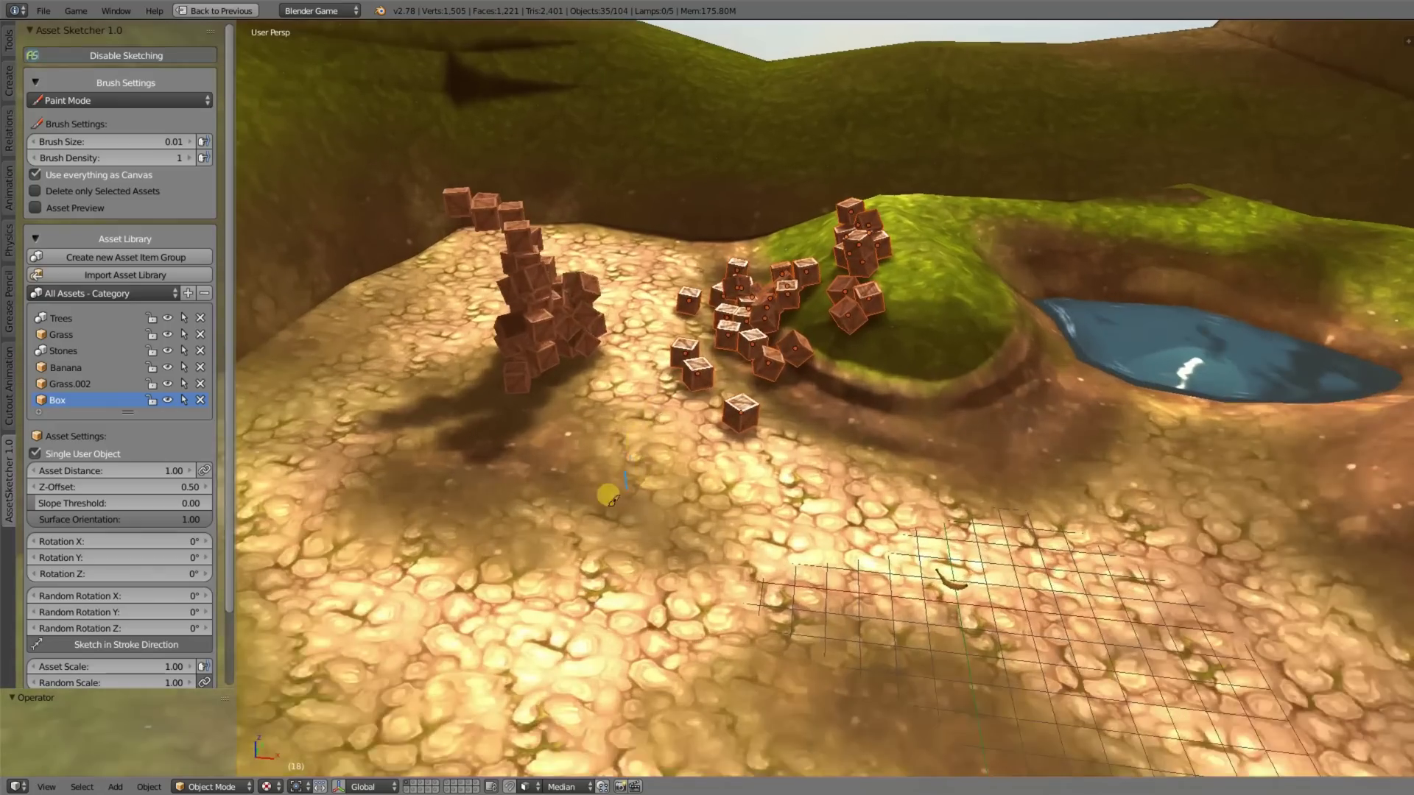
{"action": "left_click", "coordinate": [87, 209]}
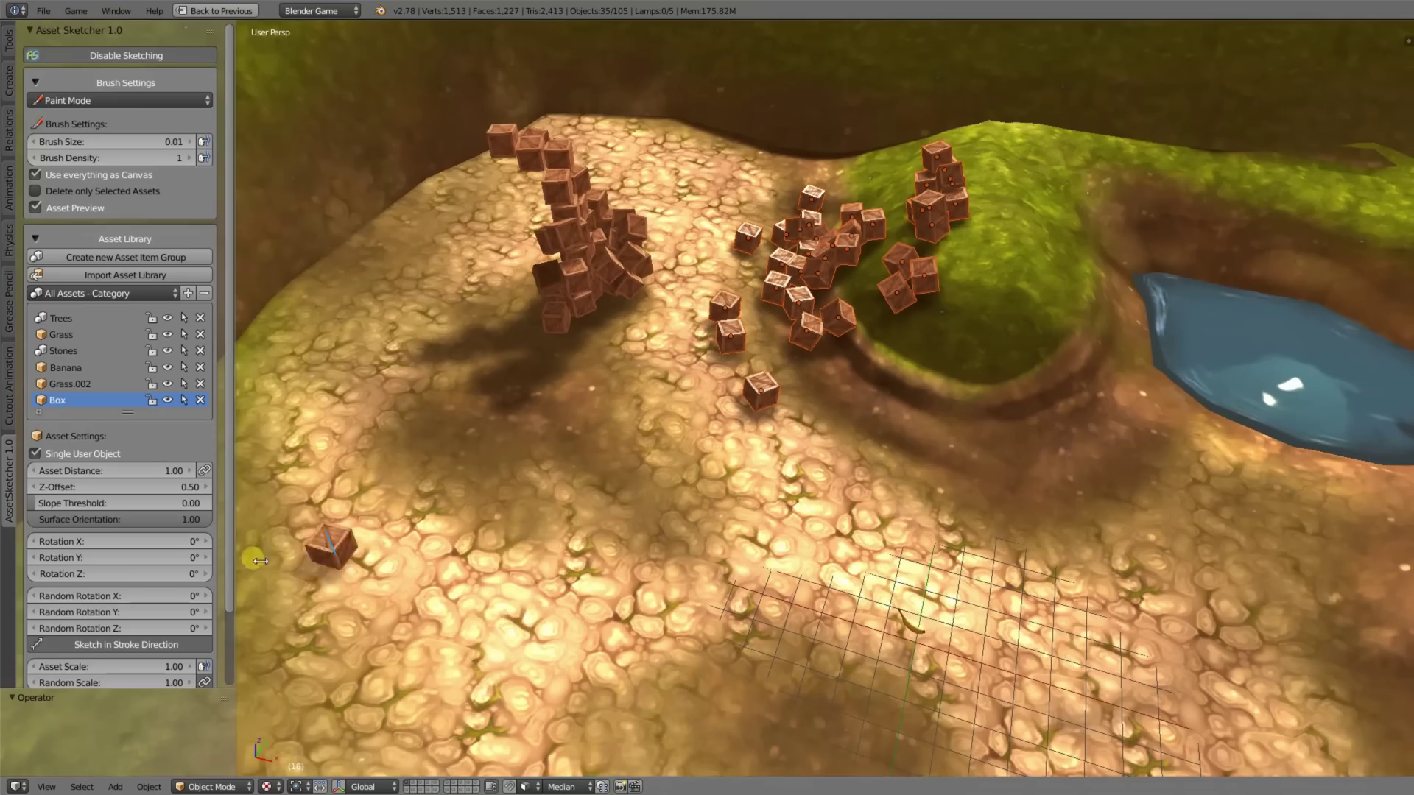
{"action": "scroll", "coordinate": [111, 347], "scroll_direction": "down", "scroll_amount": 3}
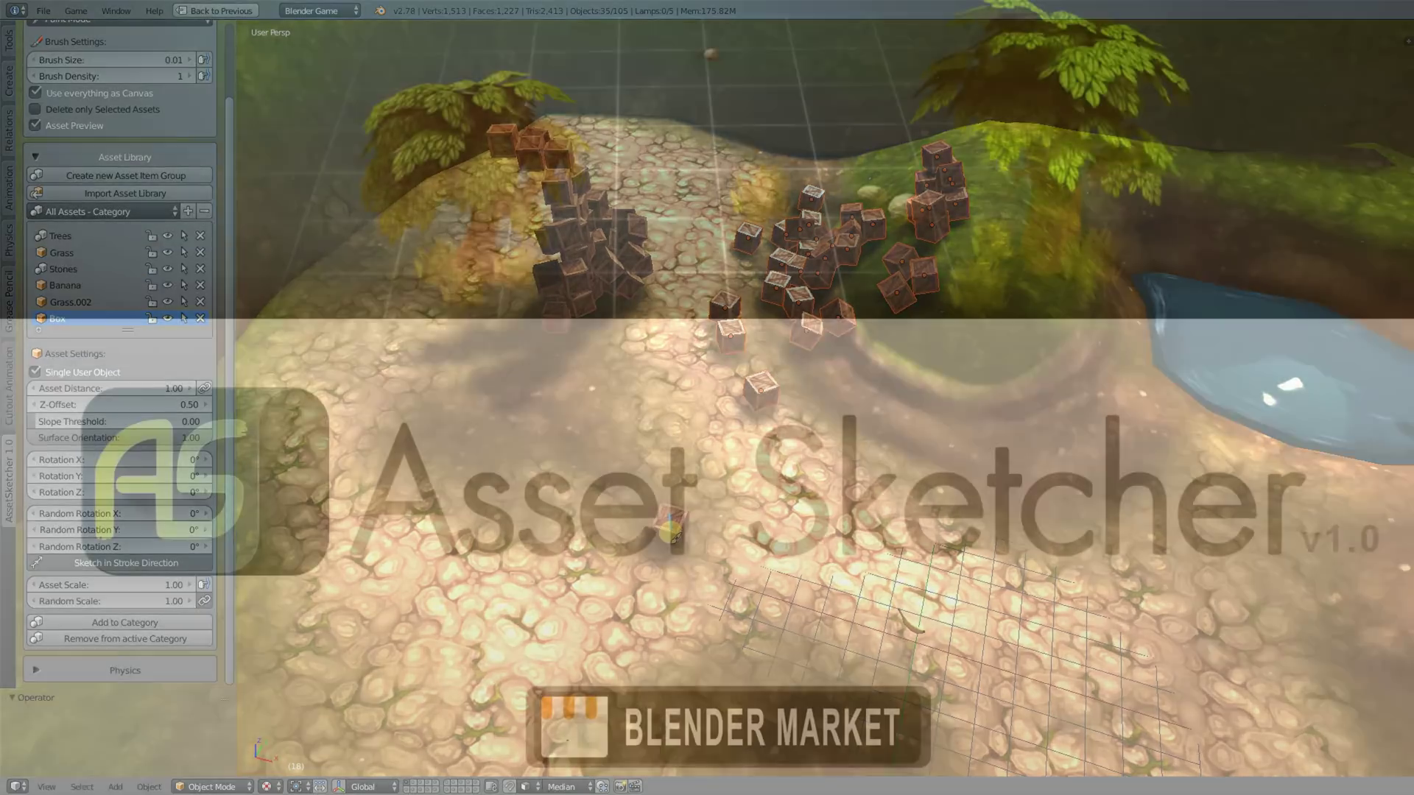